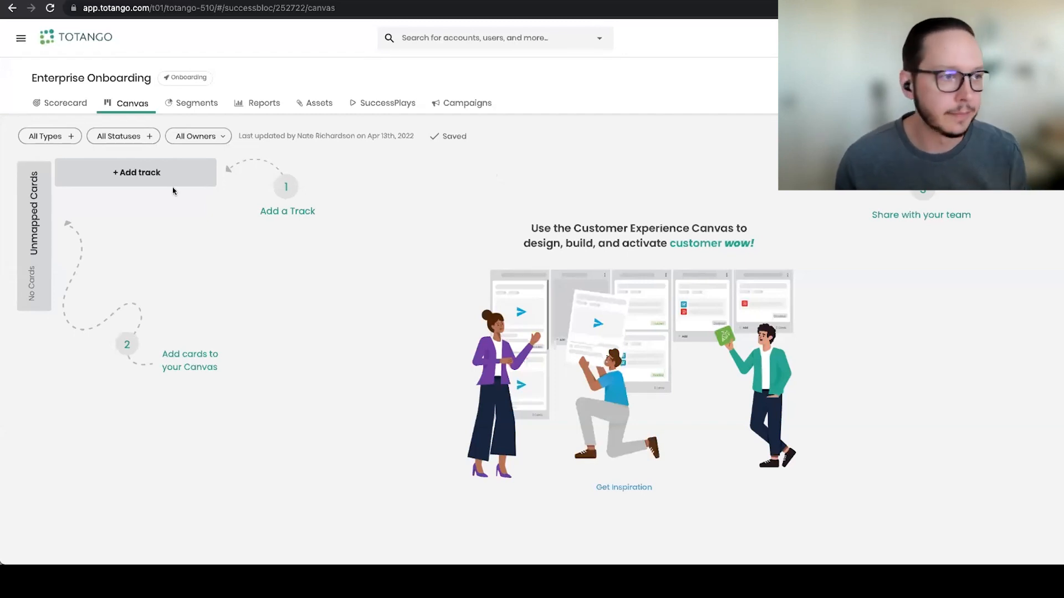
Step: Add a first track named "Kick Off" to the empty Enterprise Onboarding canvas
left_click(140, 176)
triple_click(139, 173)
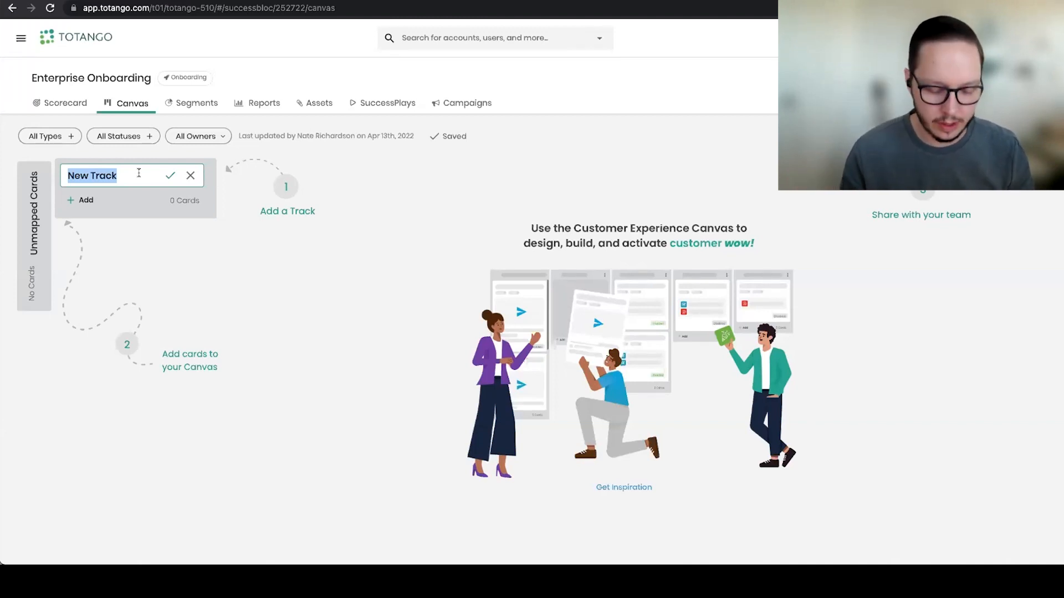
type("Kick")
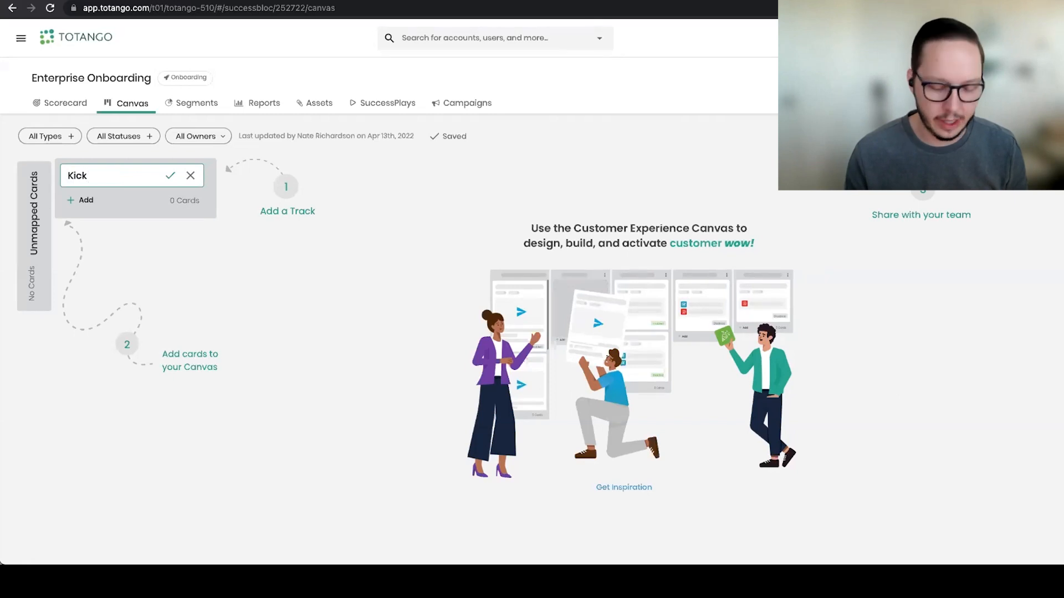
type(" Off")
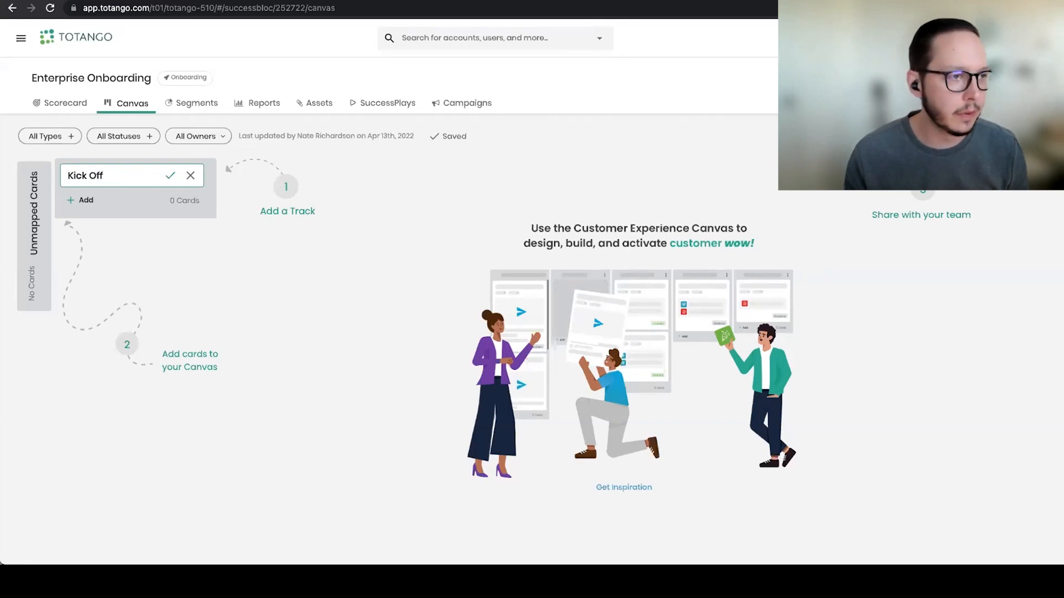
key("Return")
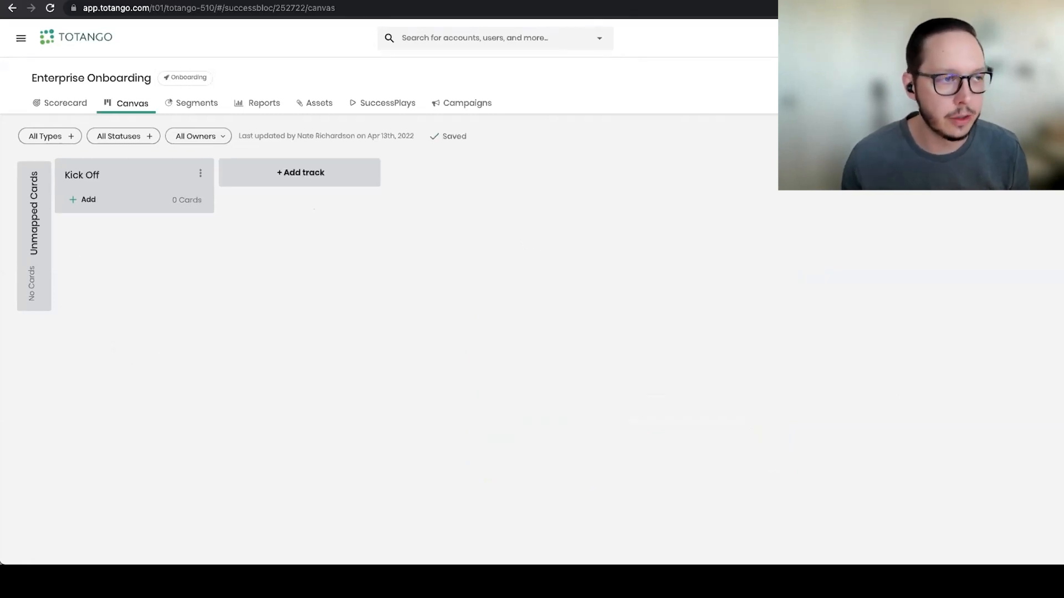
Step: Add a second track named "Discovery" beside the Kick Off track on the canvas
left_click(310, 177)
triple_click(295, 174)
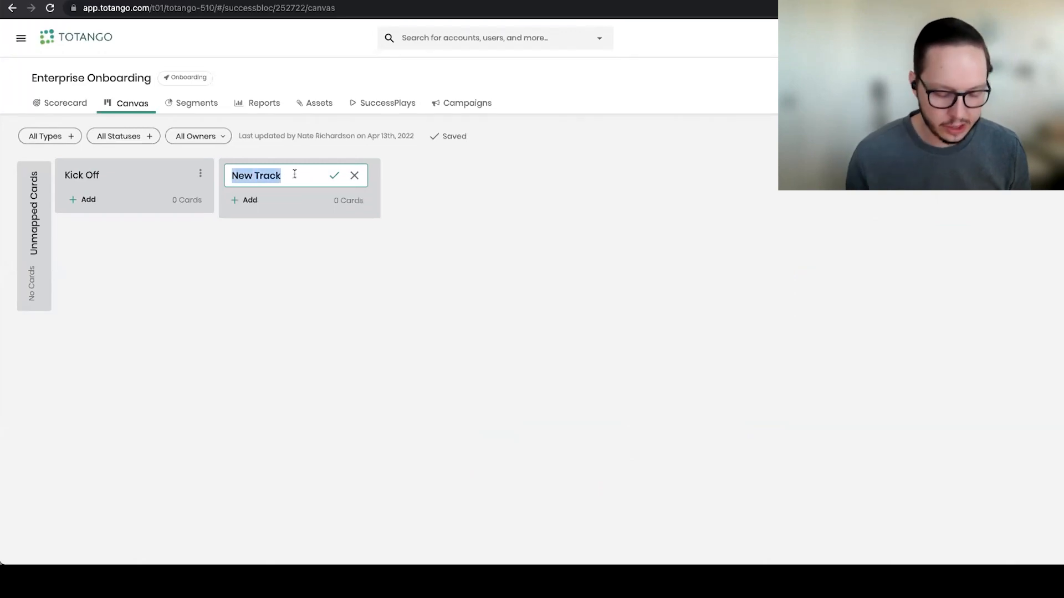
type("Discovery")
key("Return")
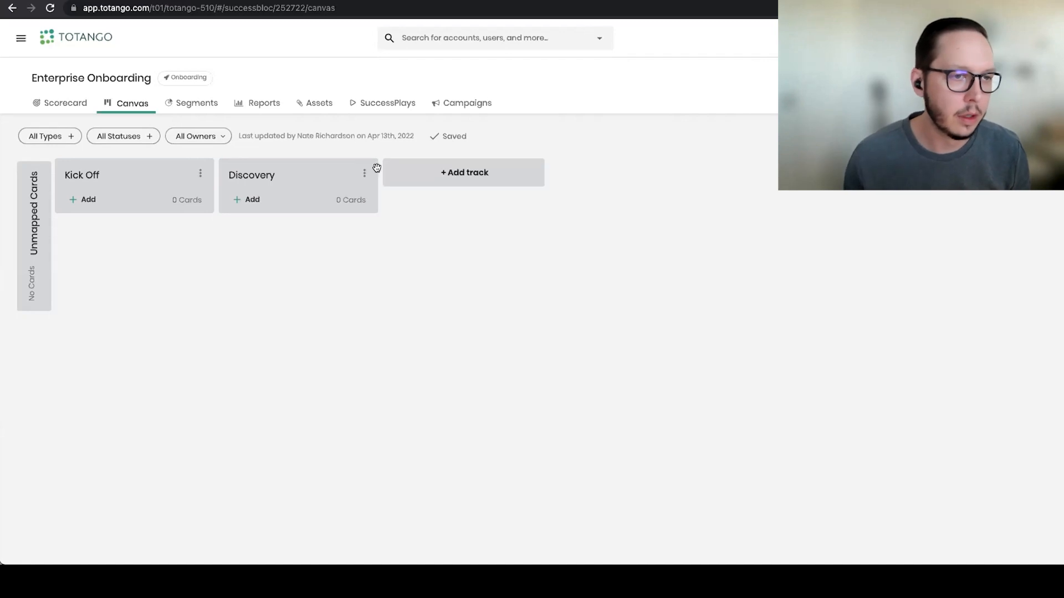
Step: Add a third track named "Implementation" after the Discovery track on the canvas
left_click(466, 173)
triple_click(464, 172)
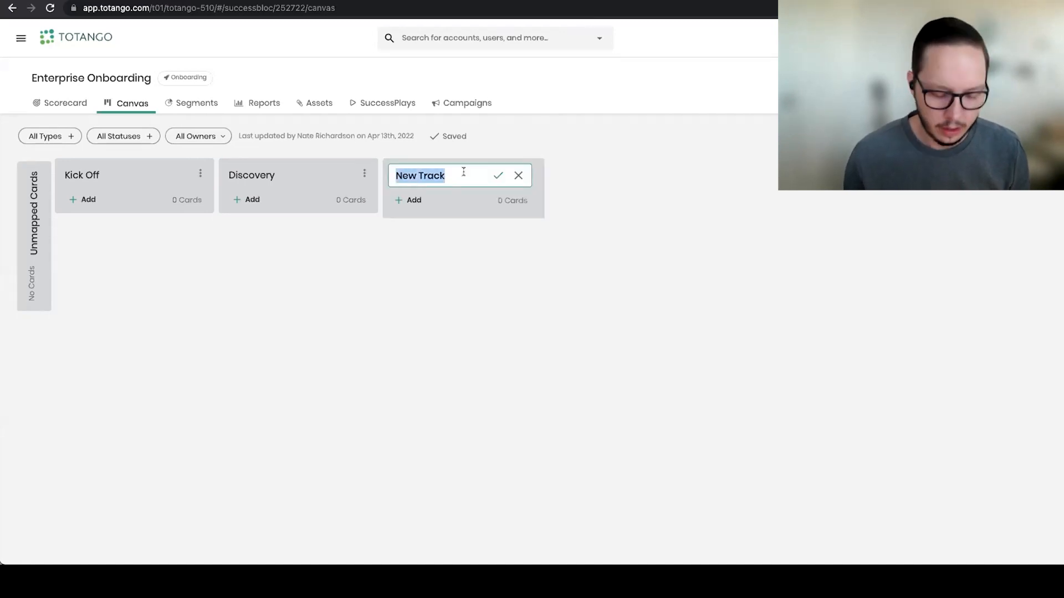
type("Implementation")
key("Return")
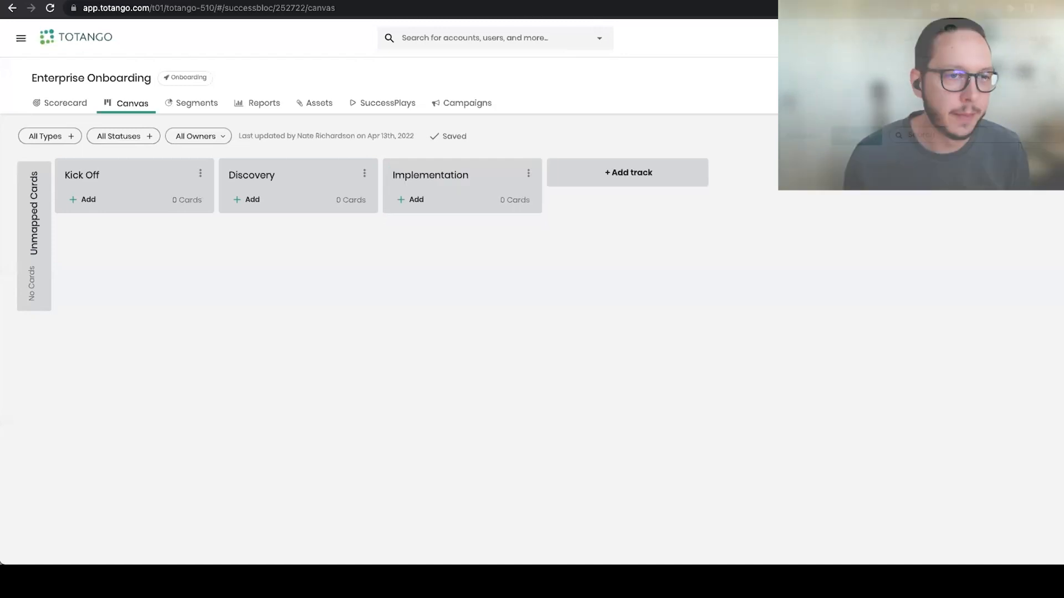
Step: Add a fourth track named "Live" after the Implementation track on the canvas
left_click(599, 173)
triple_click(595, 176)
type("Live")
key("Return")
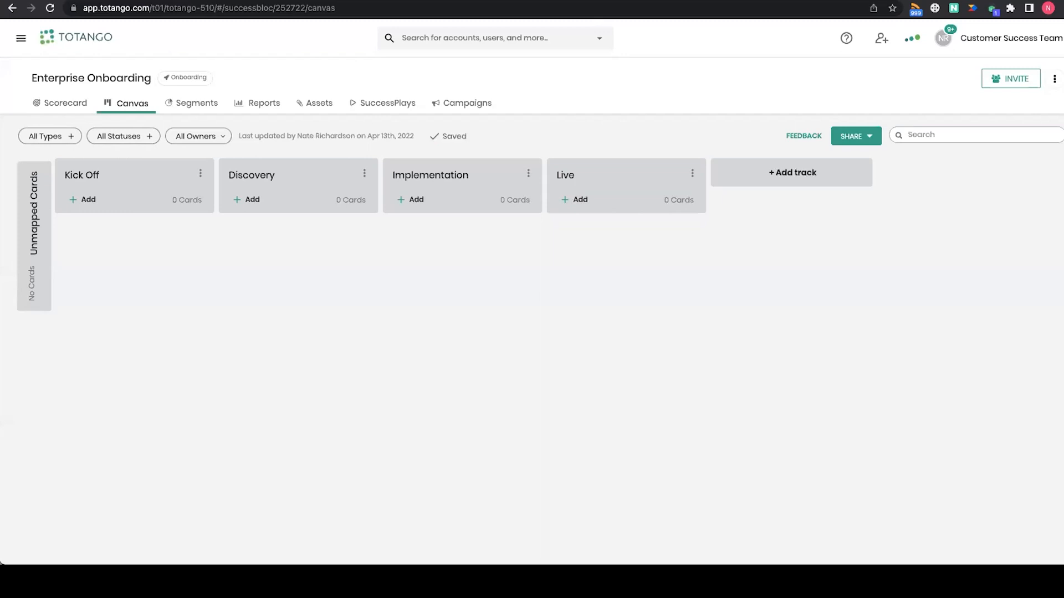
Step: Add a fifth track named "Risks" after the Live track on the canvas
left_click(792, 173)
key("alt+shift+Left")
key("alt+shift+Left")
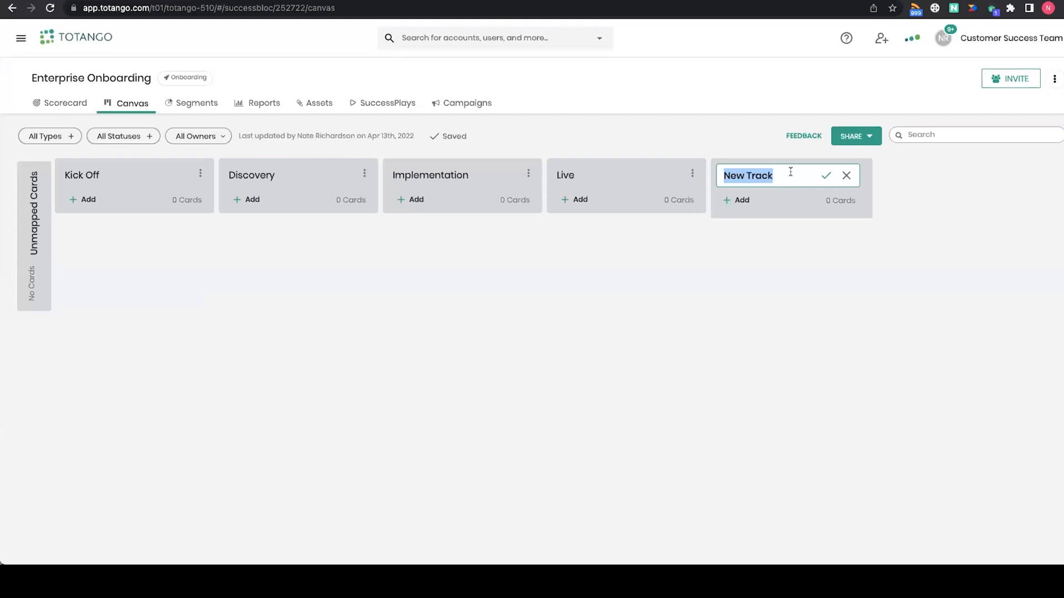
type("Risk")
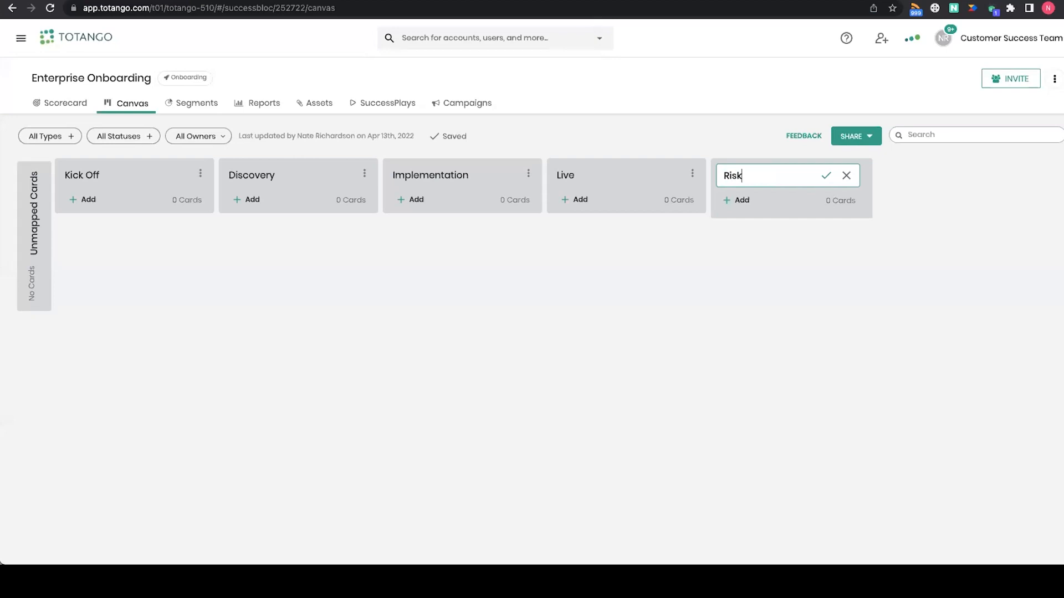
type("s")
key("Return")
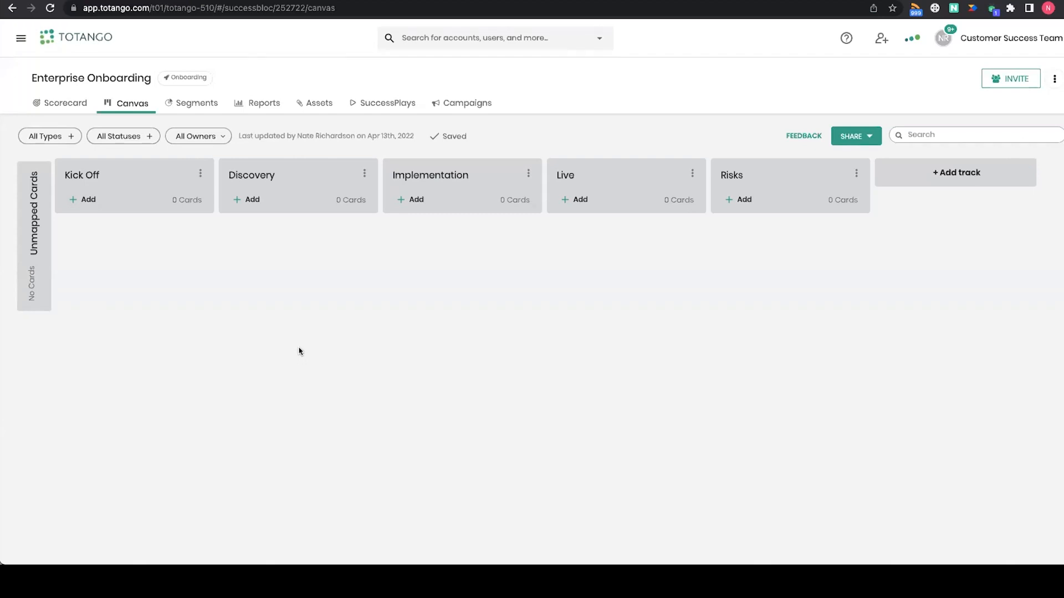
Step: Add a campaign card named "Welcome Email" to the Kick Off track
left_click(86, 201)
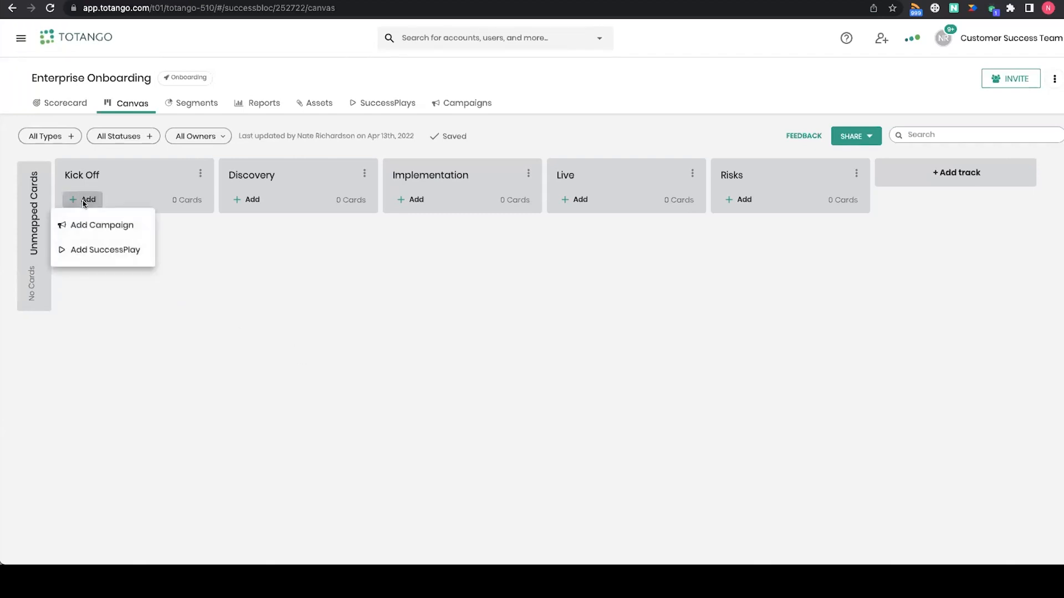
left_click(112, 225)
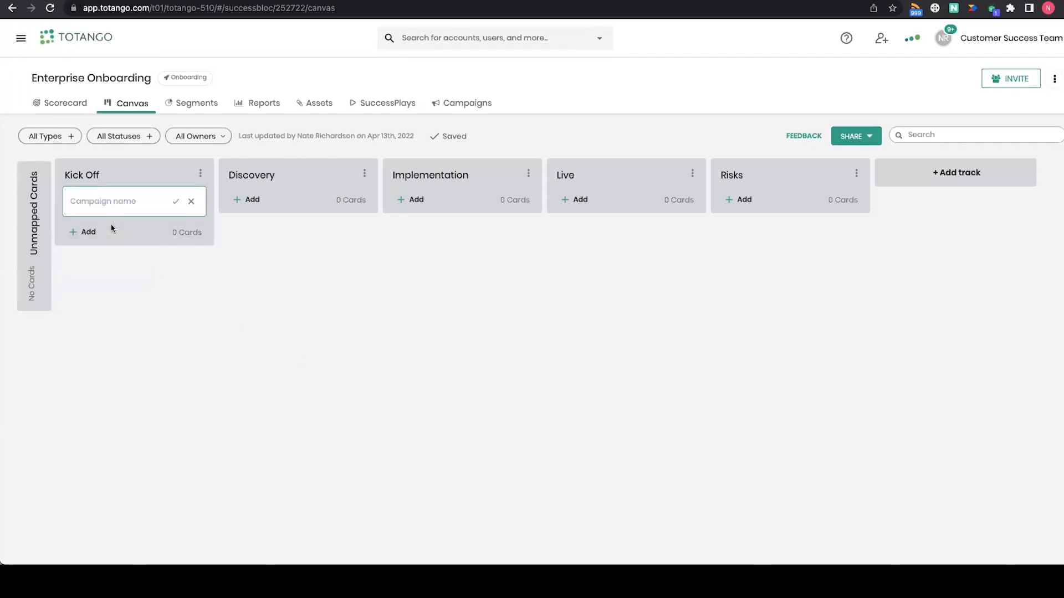
type("W")
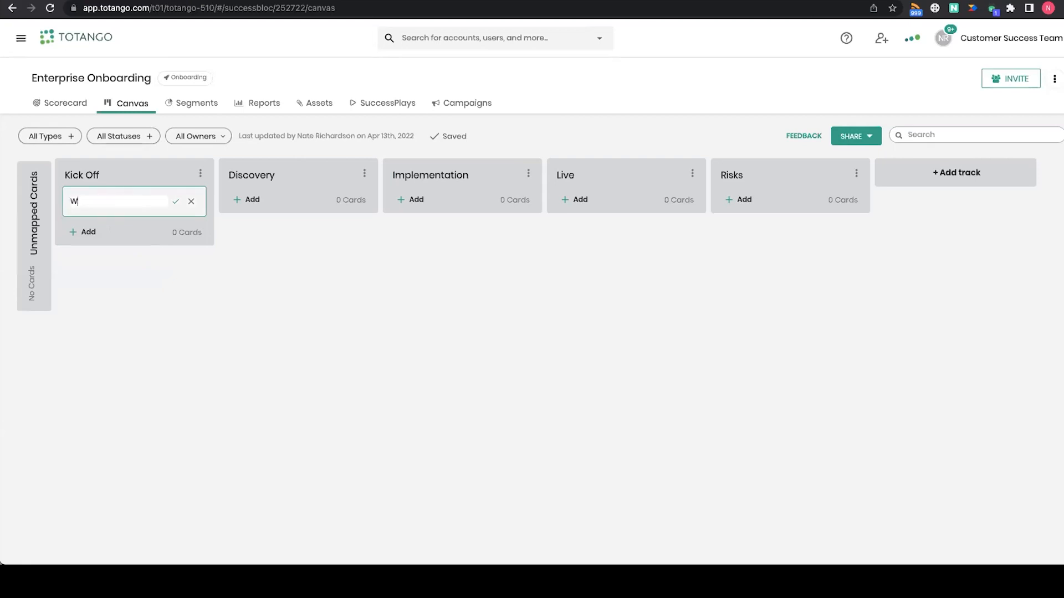
type("elcome Email")
left_click(175, 201)
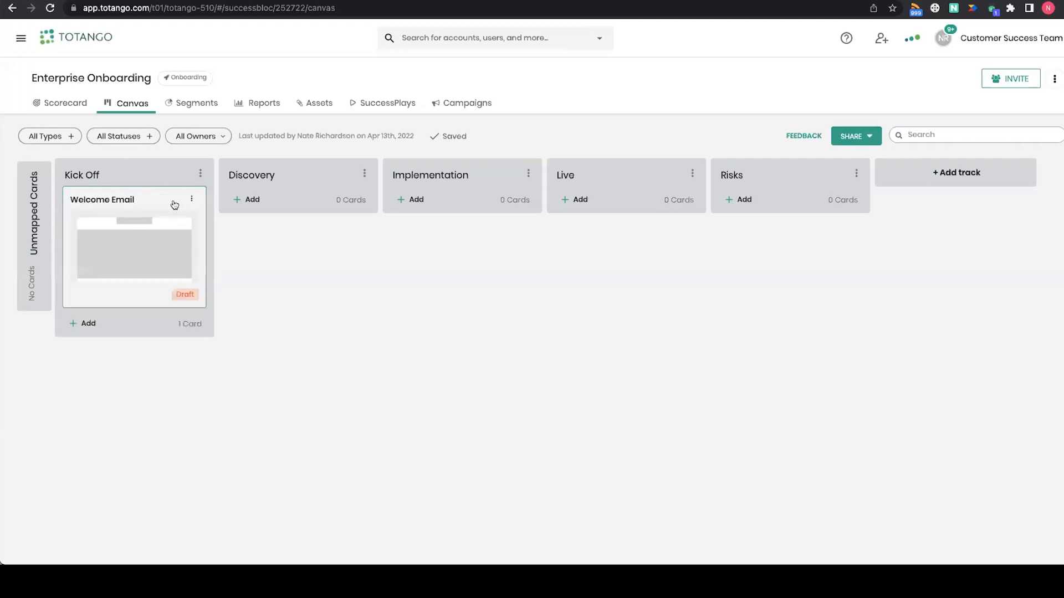
Step: Add a SuccessPlay card named "Schedule & Run Kick Off Meeting" below Welcome Email in the Kick Off track
left_click(81, 325)
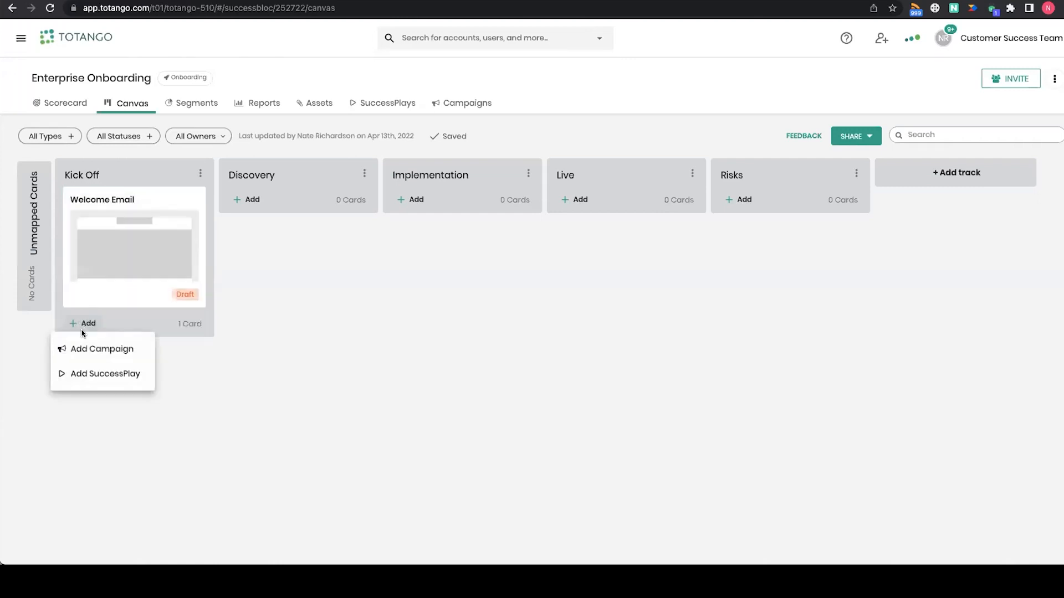
left_click(104, 374)
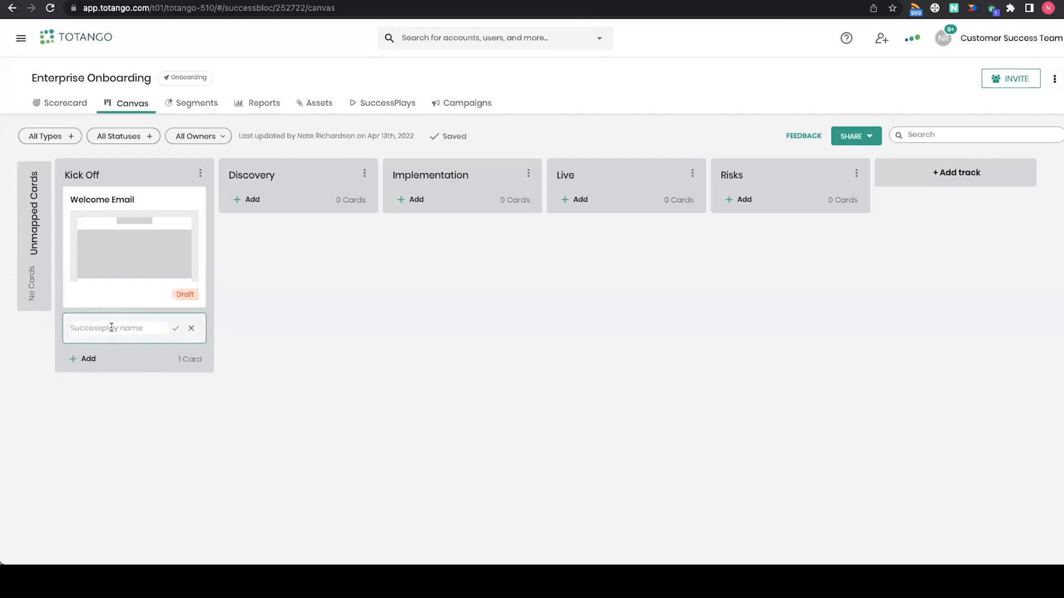
type("Schedule &")
type(" Run Kick O")
type("ff")
type(" Meeting")
key("Return")
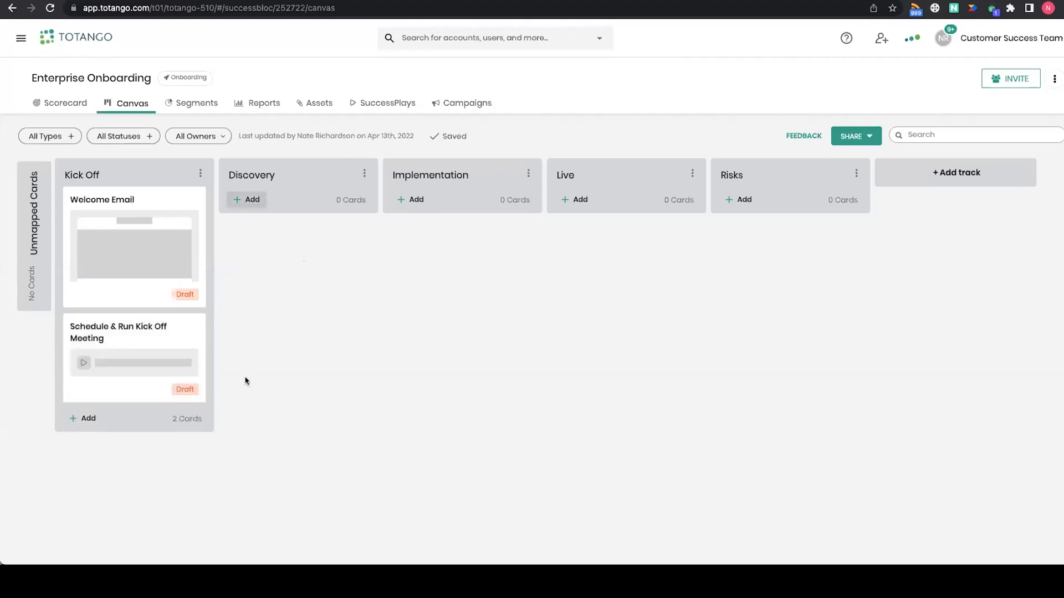
Step: Add a SuccessPlay card named "Data Discovery & Definition" to the Discovery track
left_click(251, 200)
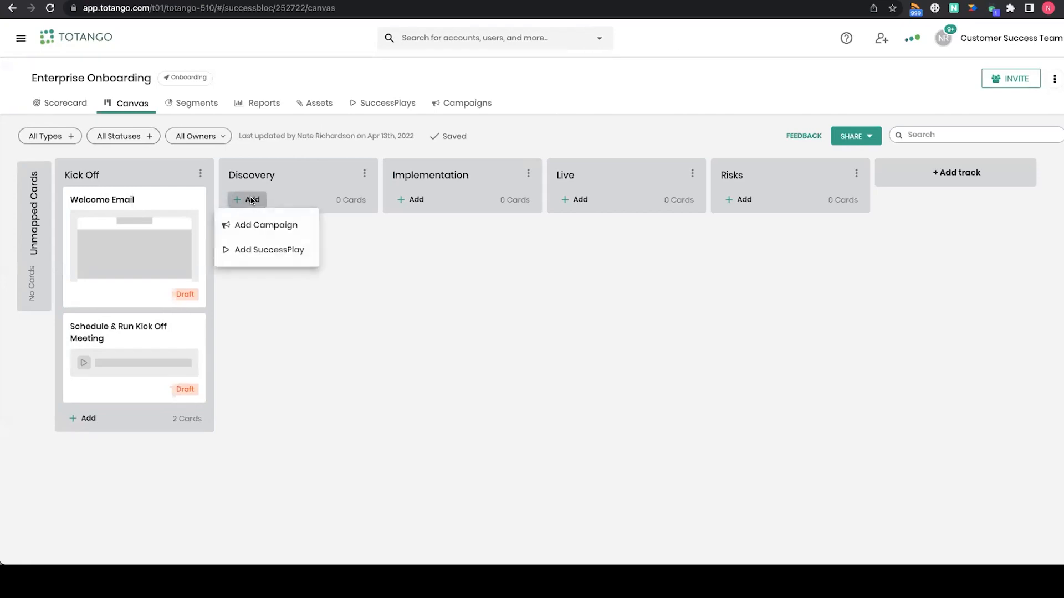
left_click(262, 252)
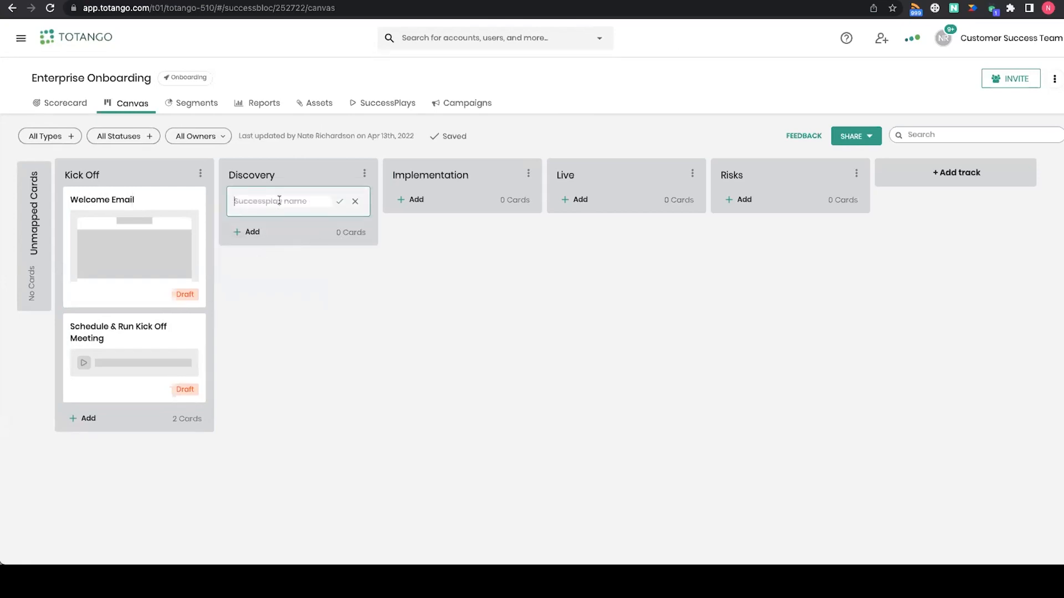
type("D")
type("ata Dis")
type("covery")
type("& Defin")
type("ition")
key("Return")
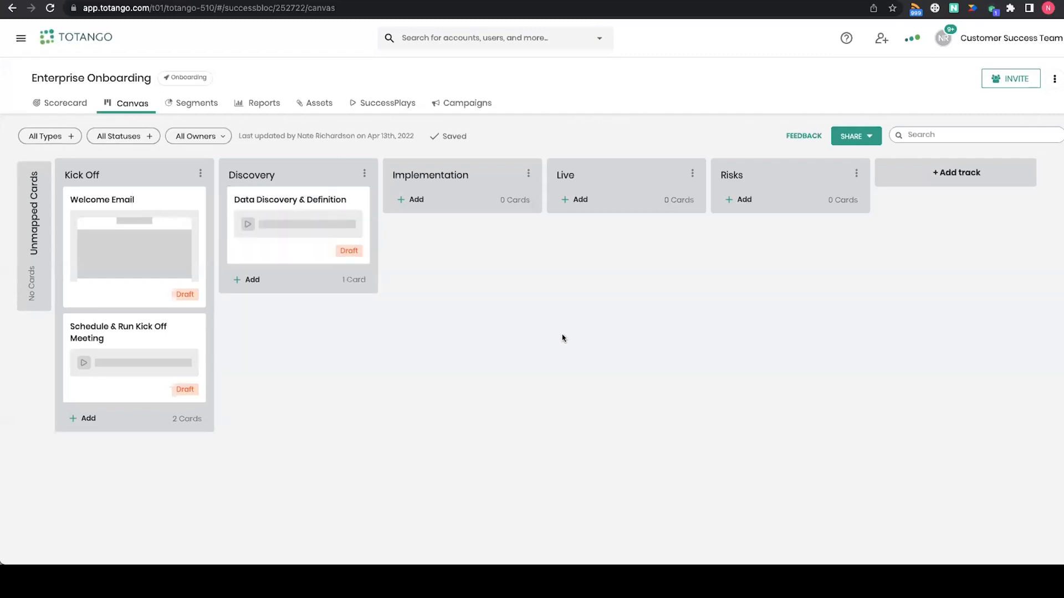
Step: Add a SuccessPlay card named "Data Design" to the Implementation track
left_click(410, 199)
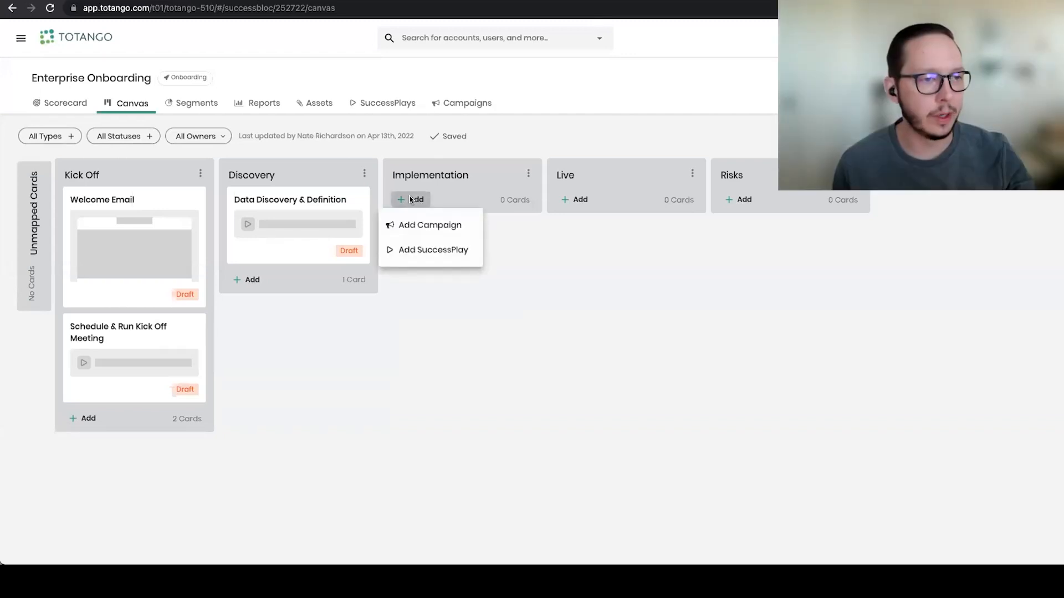
left_click(434, 248)
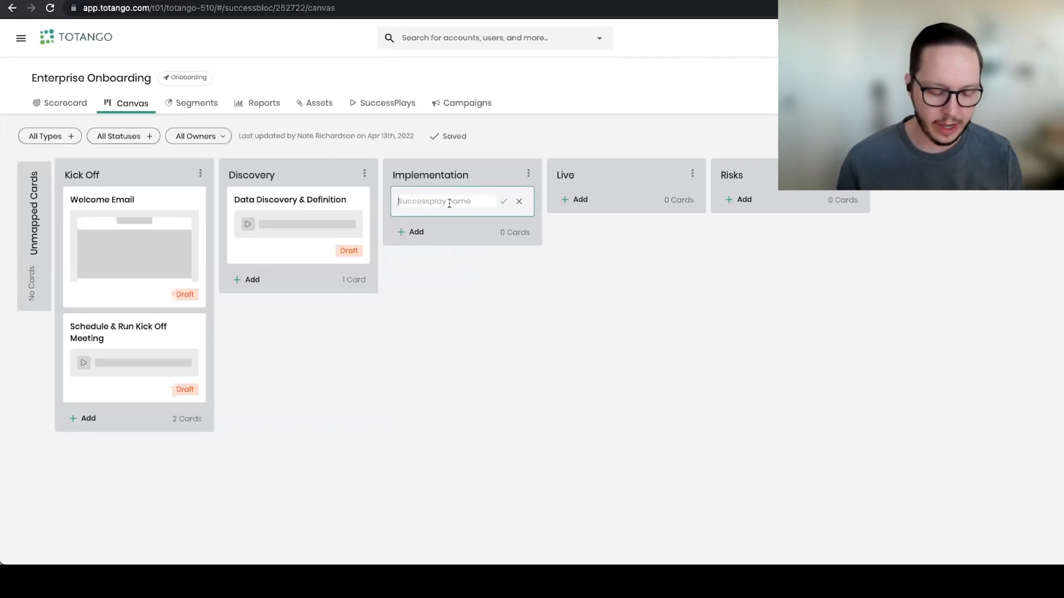
type("Da")
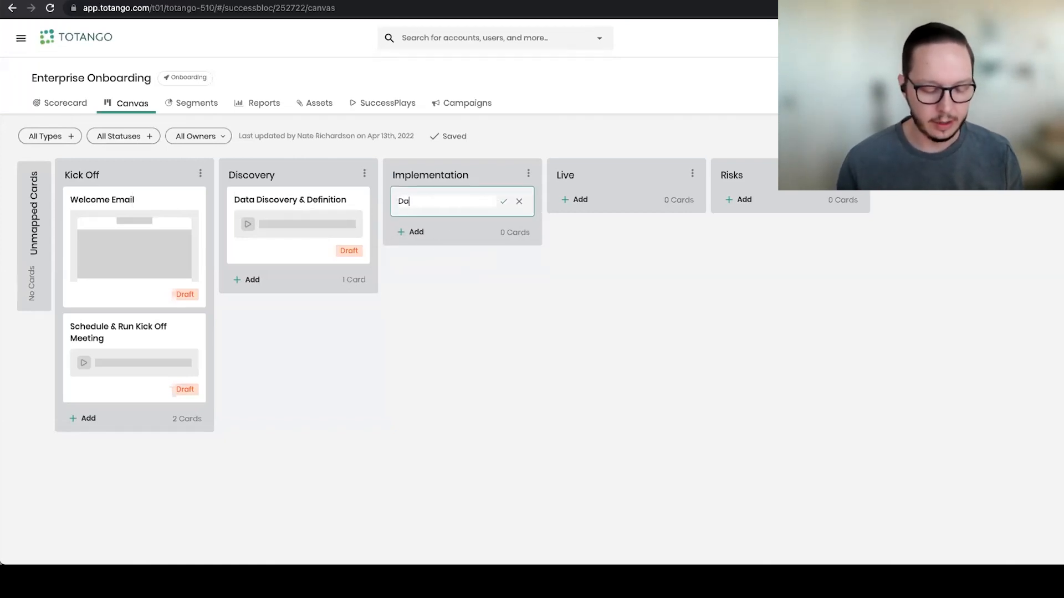
type("ta Design")
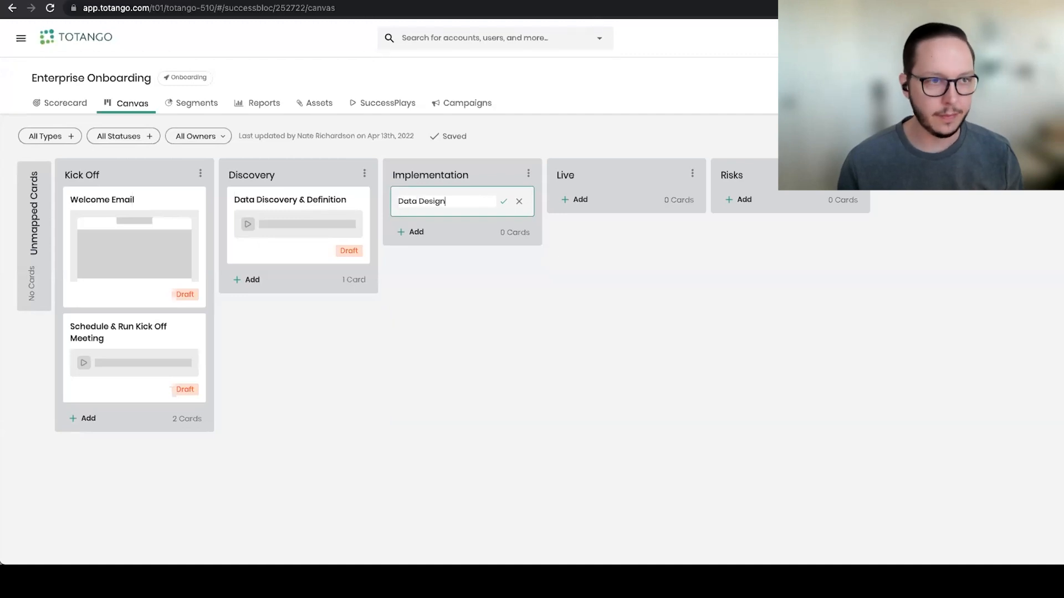
key("Return")
Step: Add a SuccessPlay card named "Integration" below Data Design in the Implementation track
left_click(414, 280)
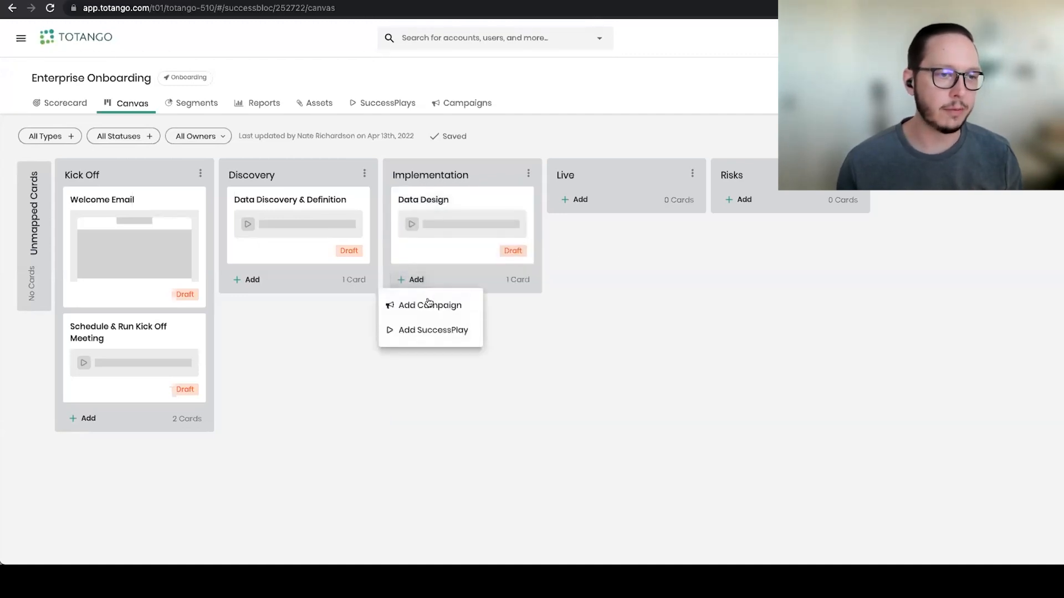
left_click(432, 331)
type("In")
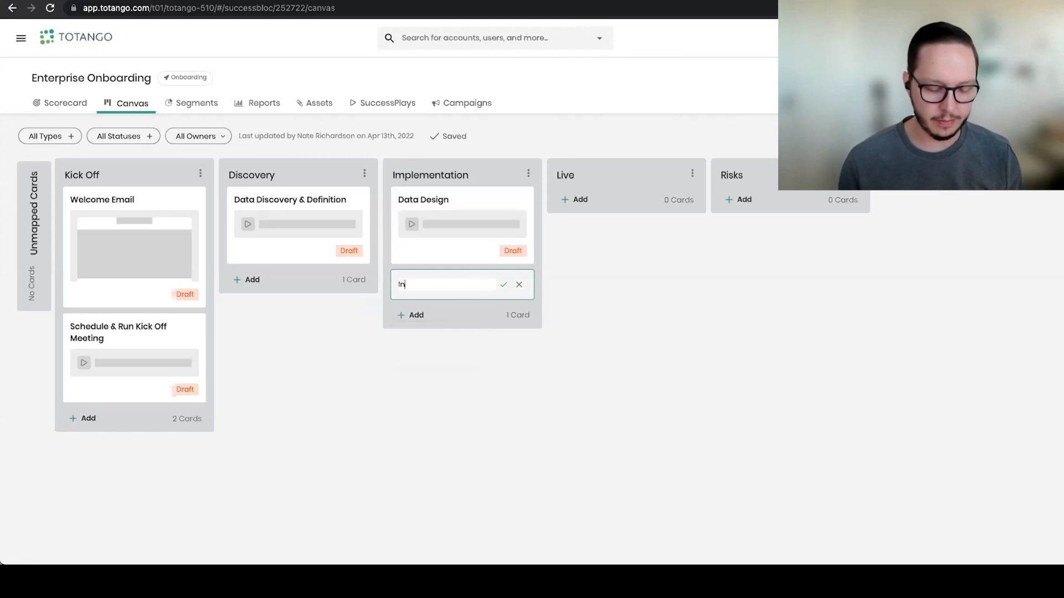
type("tegration")
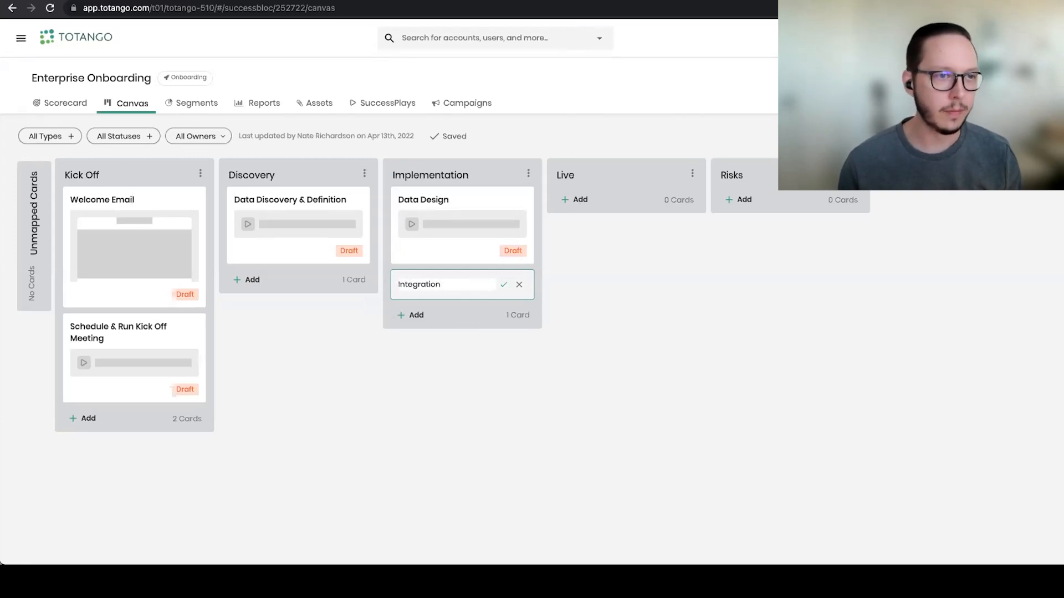
key("Return")
Step: Add a SuccessPlay card named "UAT & Testing" below Integration in the Implementation track
left_click(417, 363)
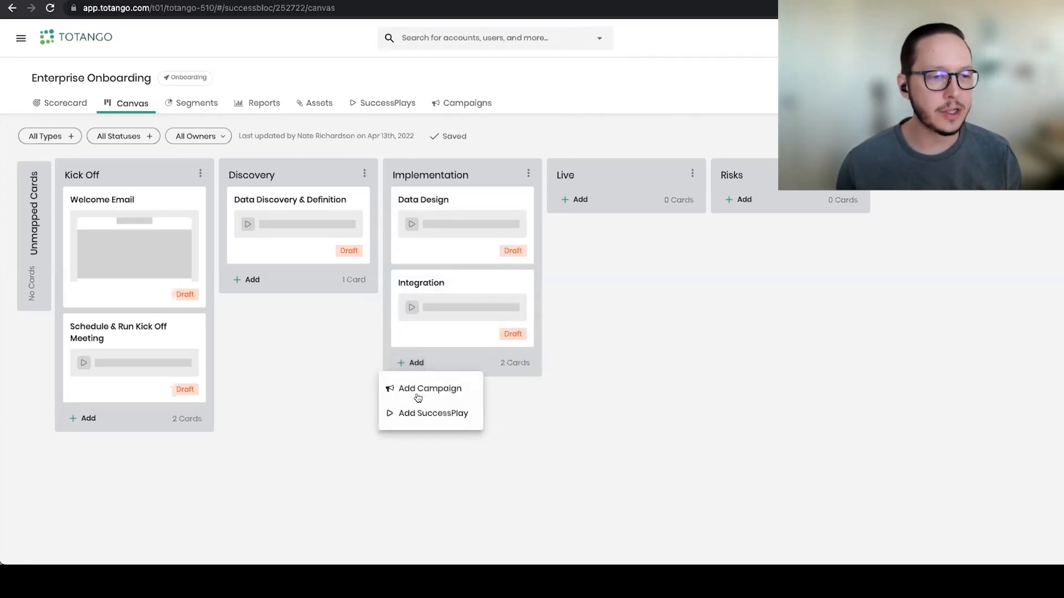
left_click(420, 414)
type("UAT & Testing")
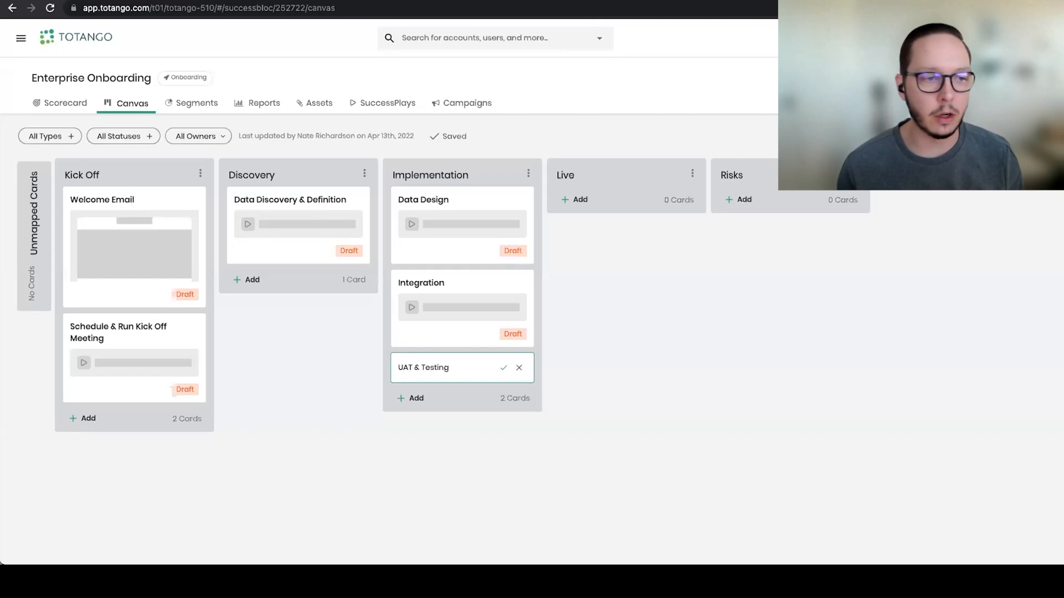
key("Return")
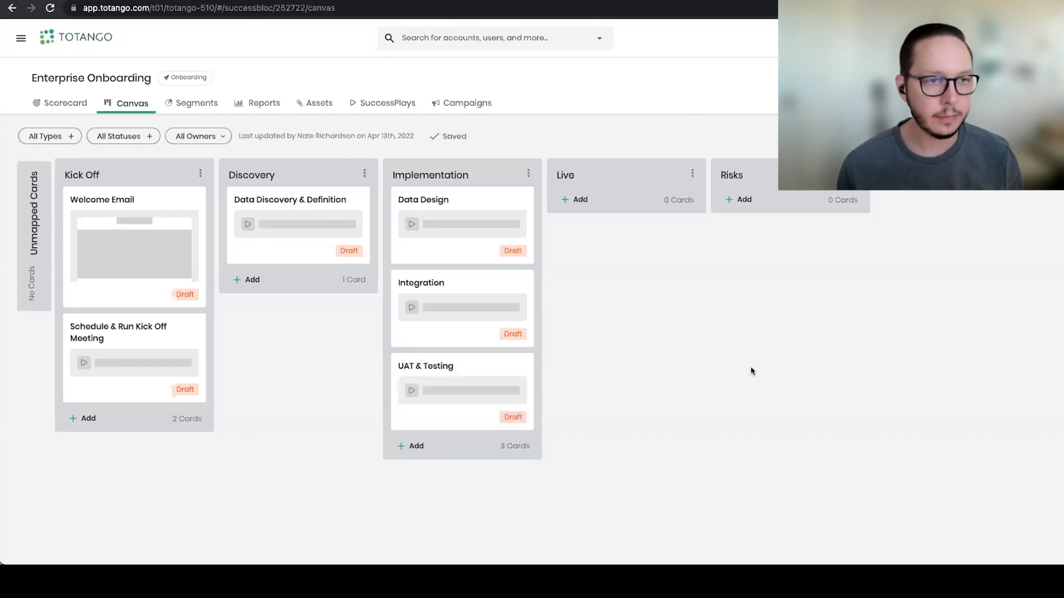
Step: Add a campaign card named "Post-Onboarding CSAT" to the Live track
left_click(573, 200)
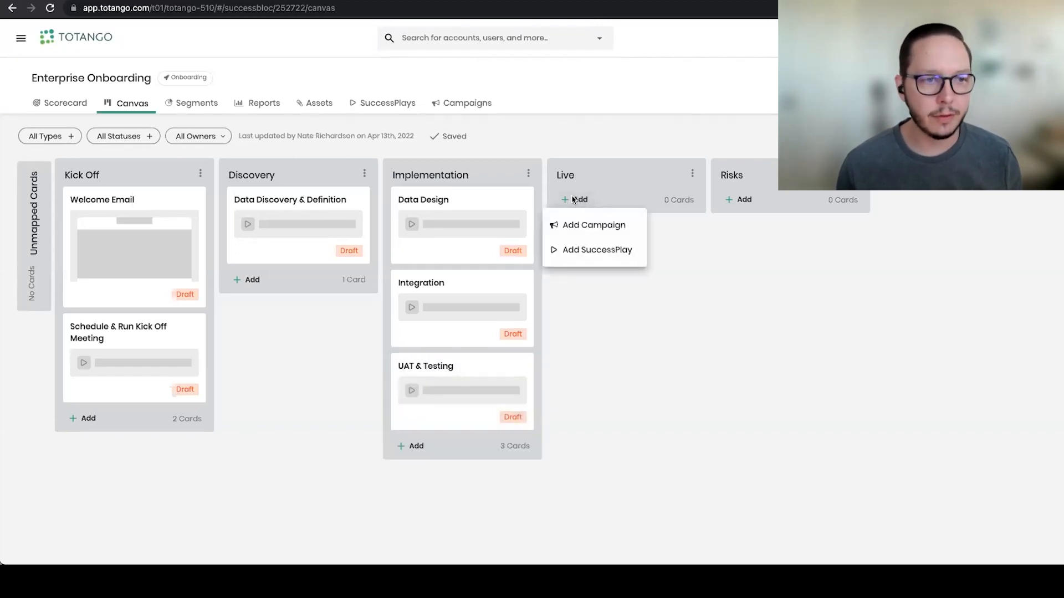
left_click(591, 223)
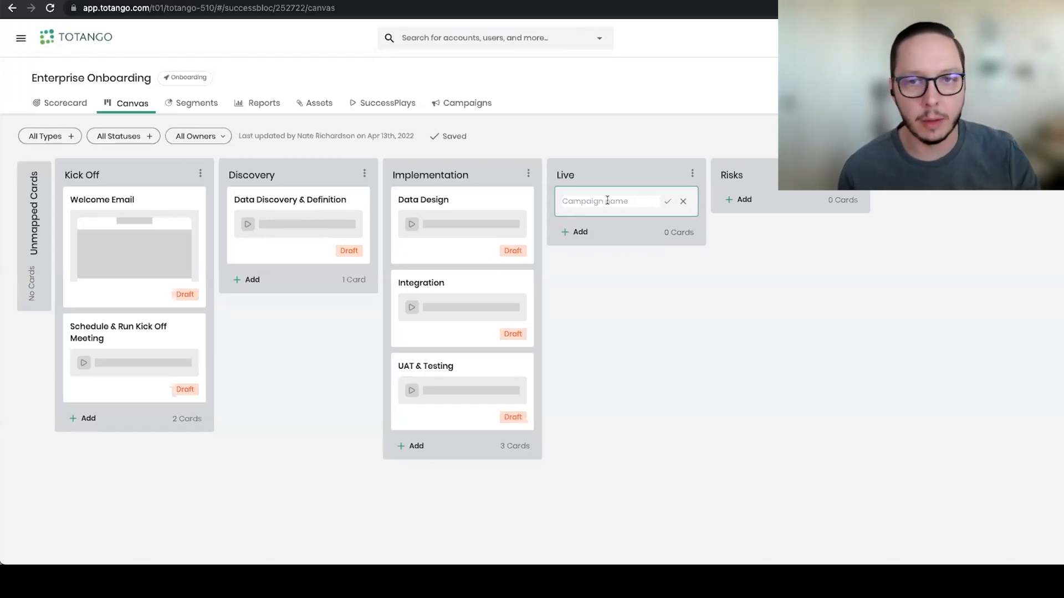
type("Pos")
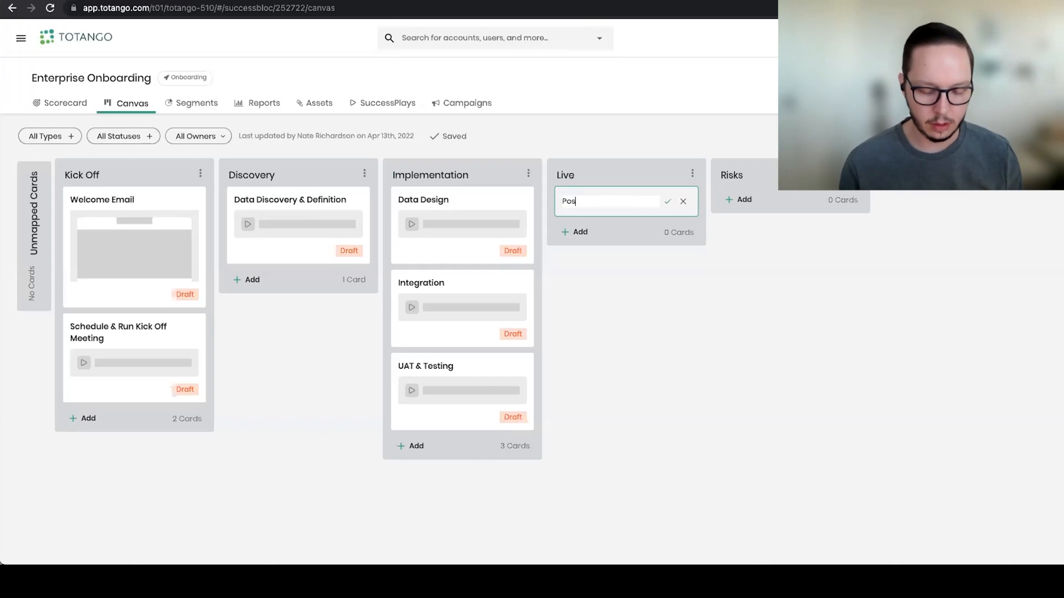
type("t-Onboardin")
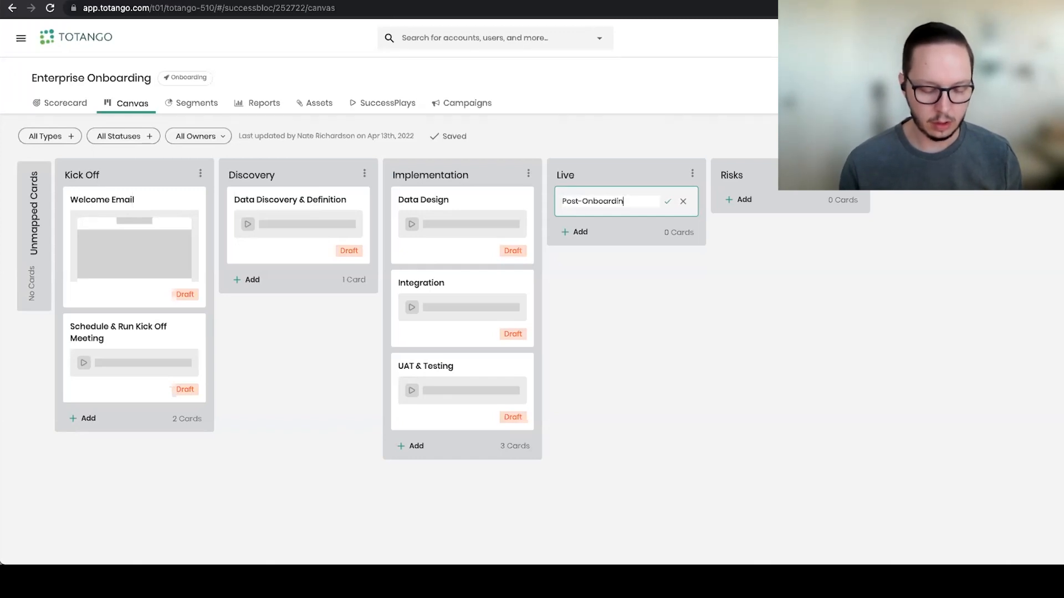
type("g CSAT")
key("Return")
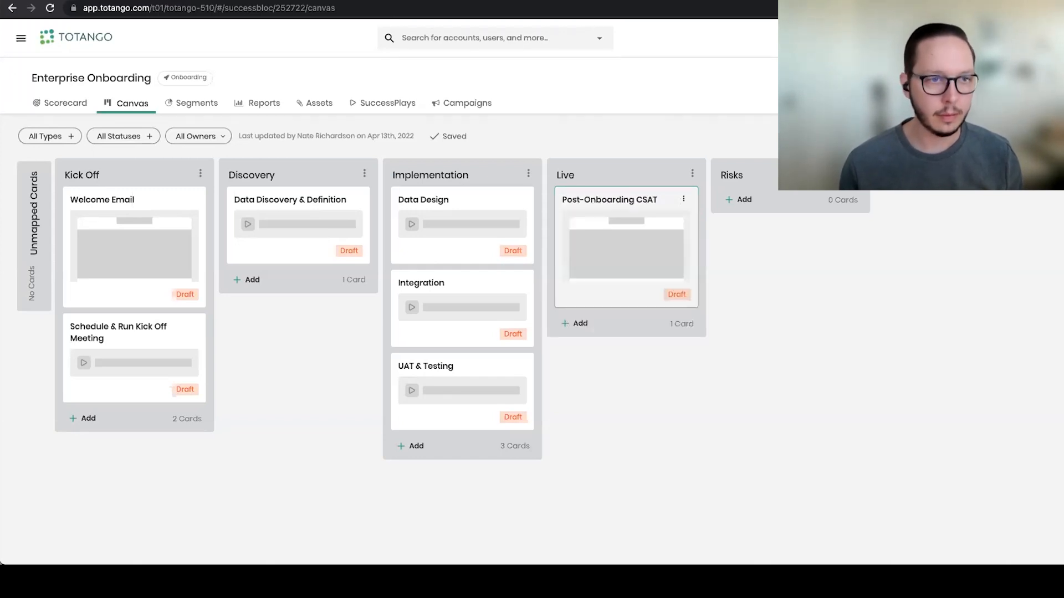
Step: Add a SuccessPlay card named "Project Close Out" below Post-Onboarding CSAT in the Live track
left_click(579, 323)
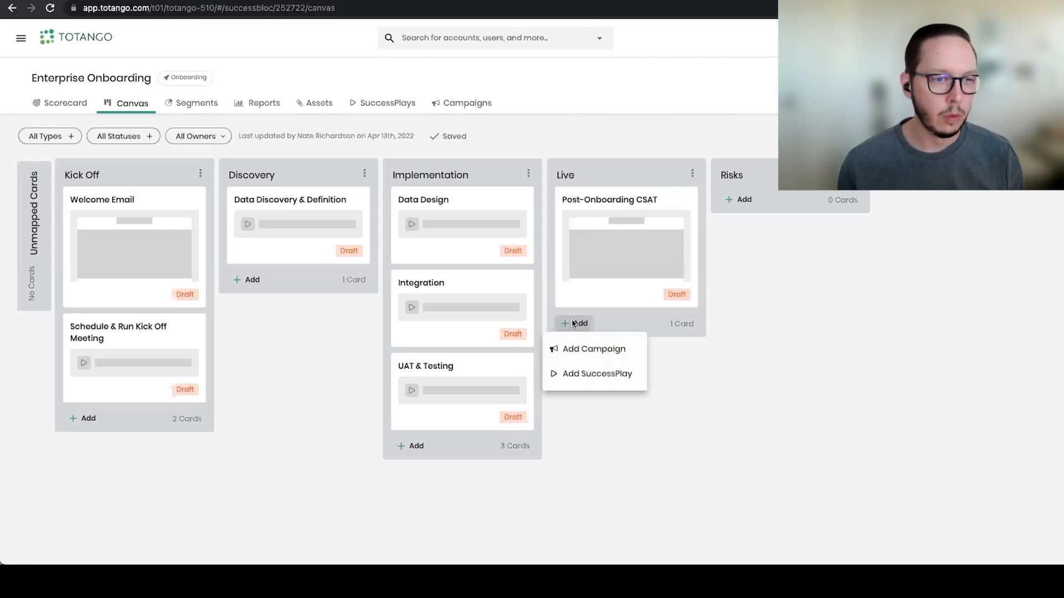
left_click(592, 380)
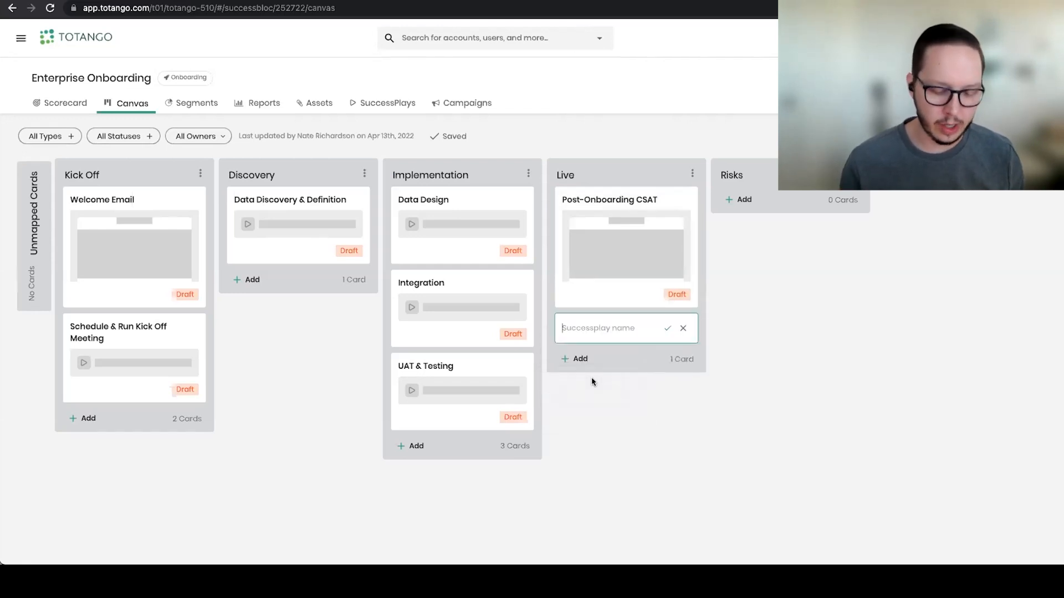
type("Pro")
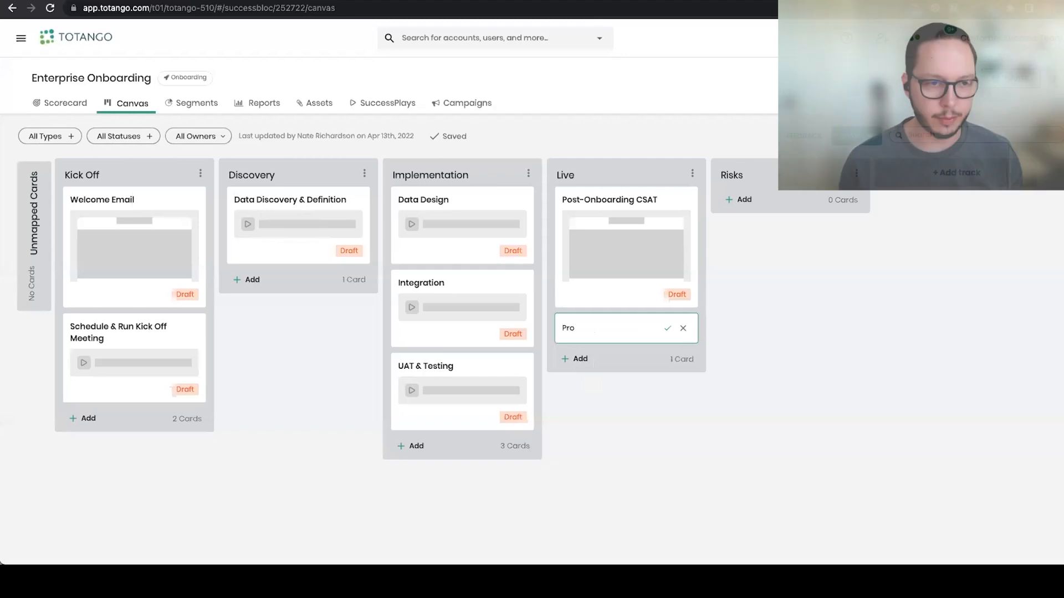
type("ject Close Out")
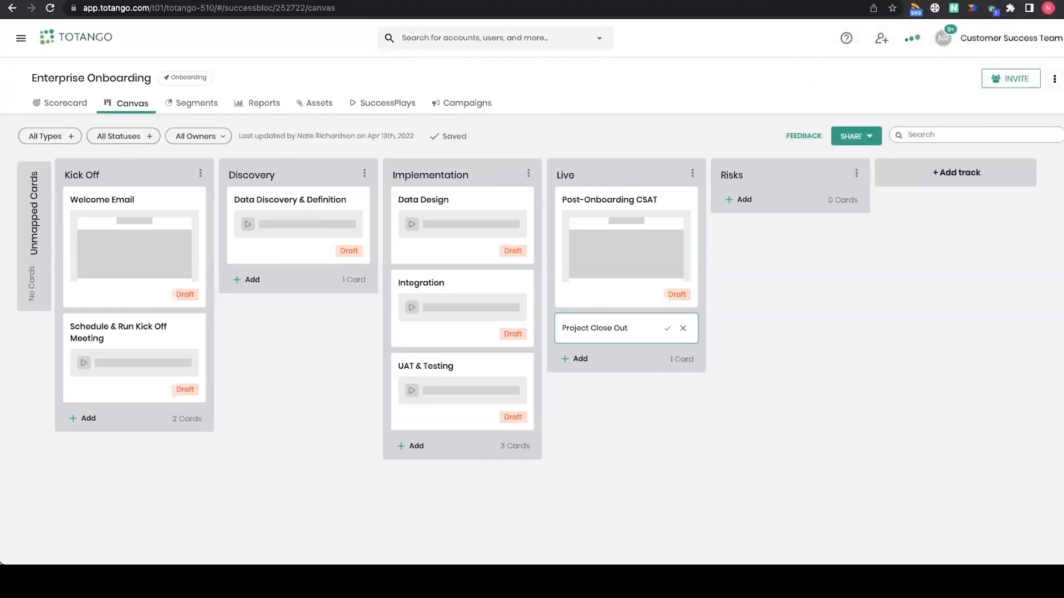
key("Return")
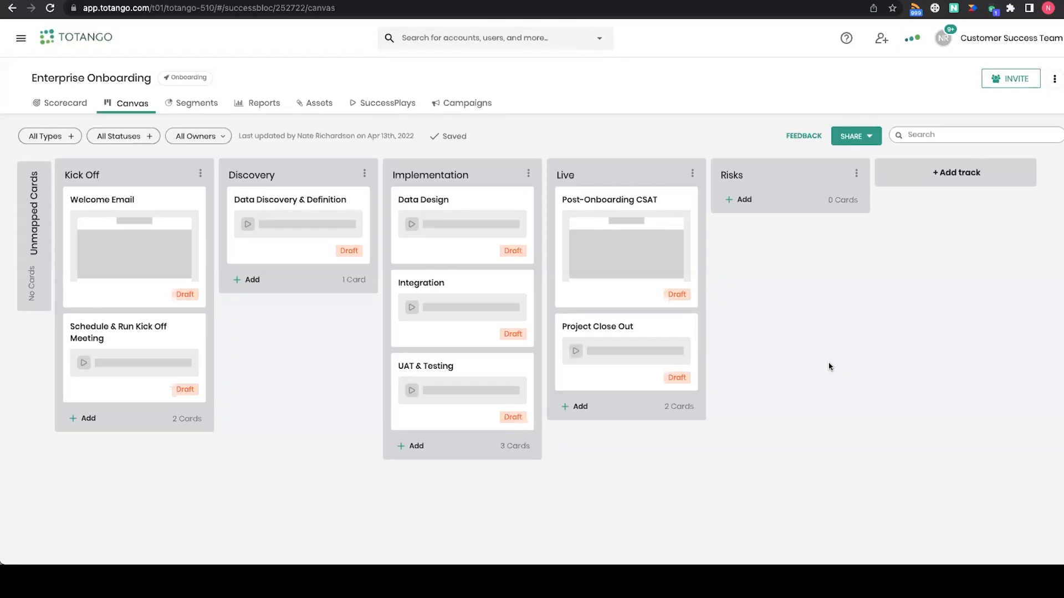
Step: Add a SuccessPlay card named "Delayed Onboarding" to the Risks track
left_click(741, 200)
left_click(752, 249)
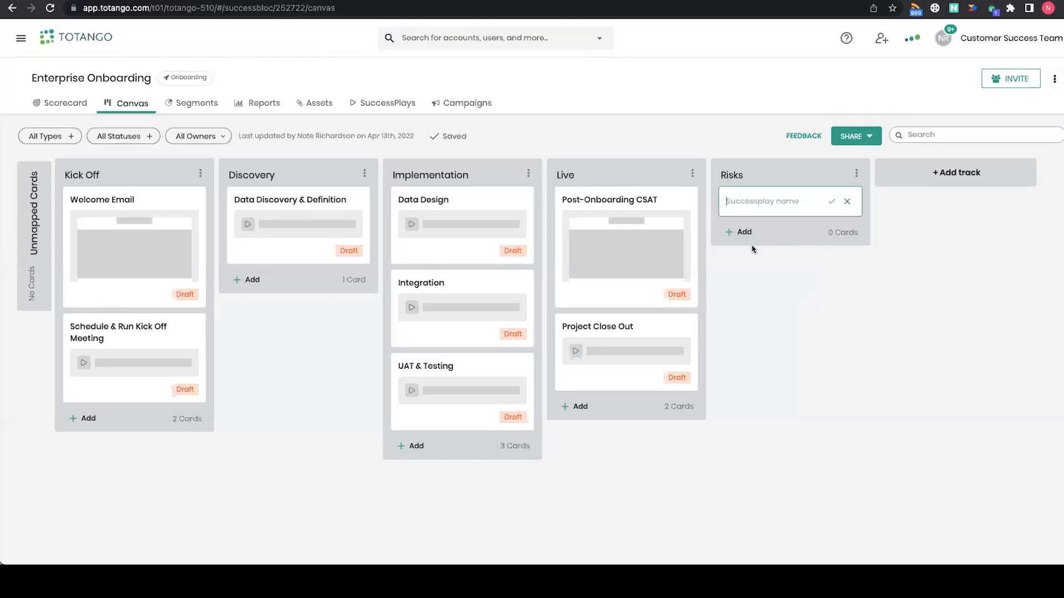
type("Delayed Onboarding")
key("Return")
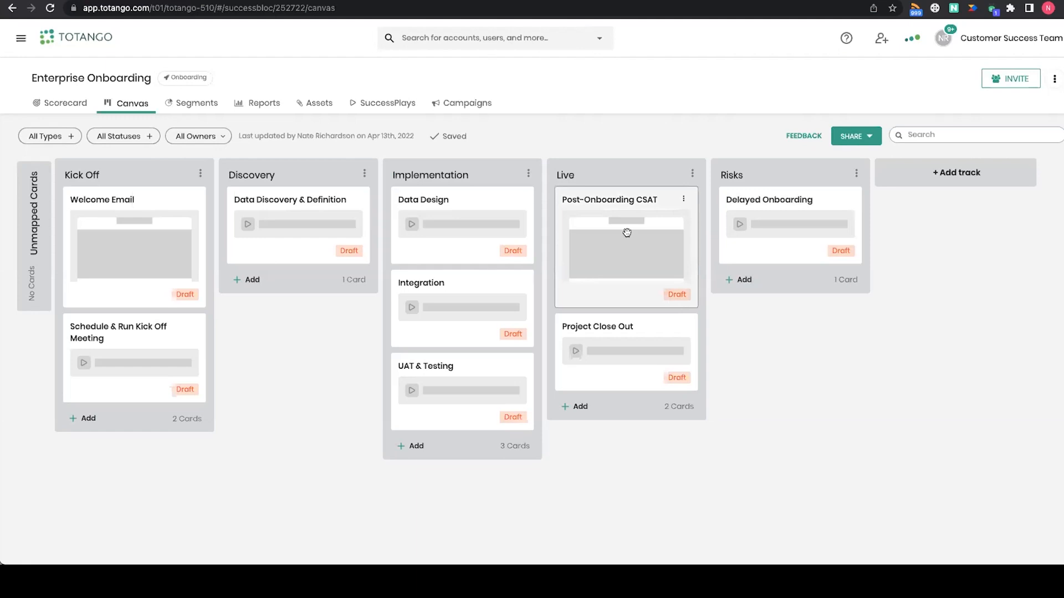
Step: Add a SuccessPlay card named "Poor Onboarding Response" below Delayed Onboarding in the Risks track
left_click(745, 282)
left_click(763, 328)
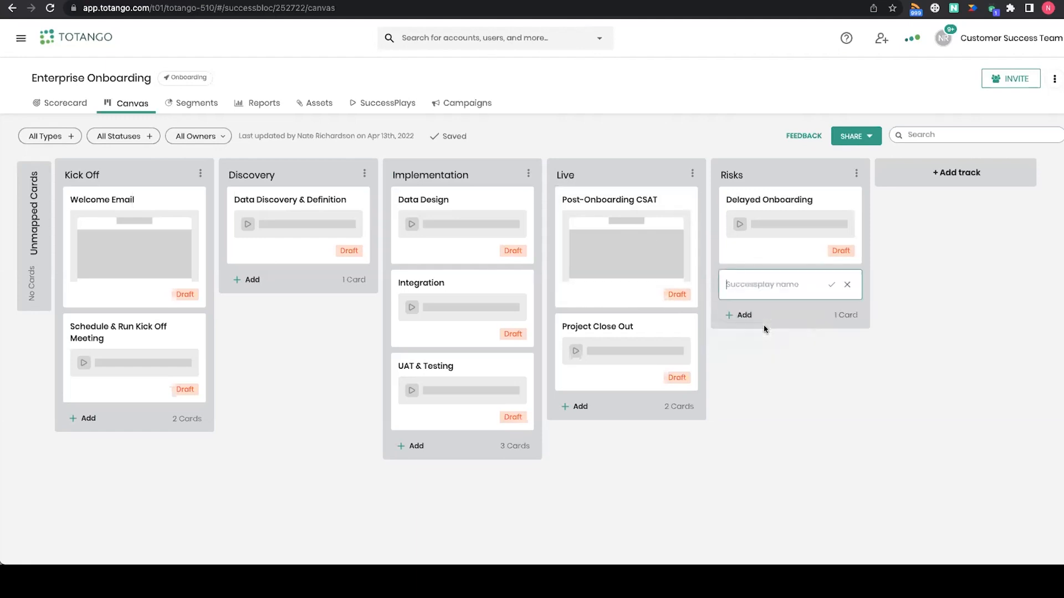
type("Poor Onboarding Response")
key("Return")
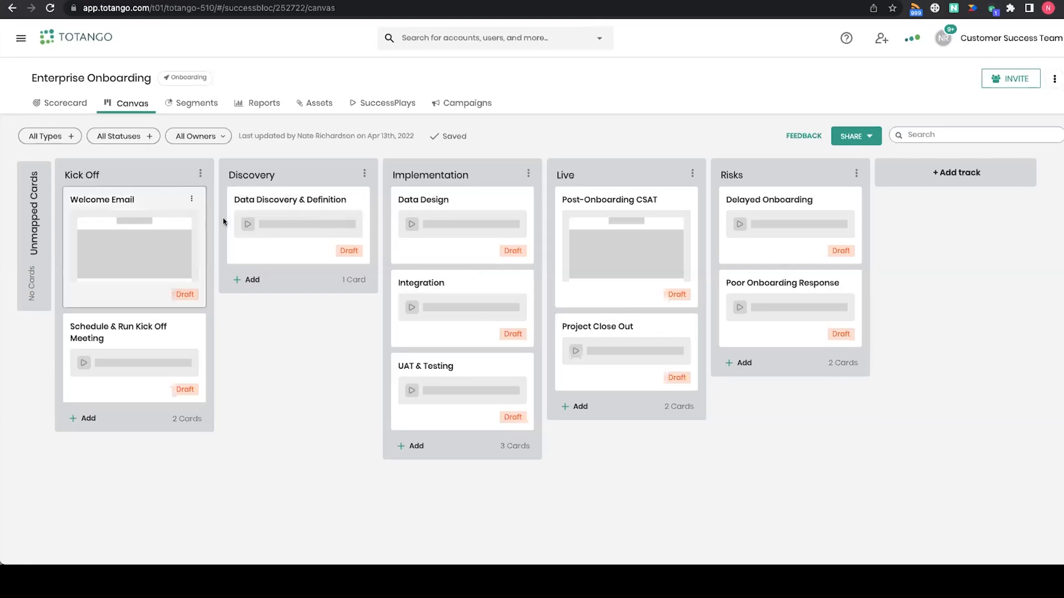
Step: Edit the Welcome Email campaign to use the "Announcement Modern 2.0" template and return to the canvas
left_click(191, 199)
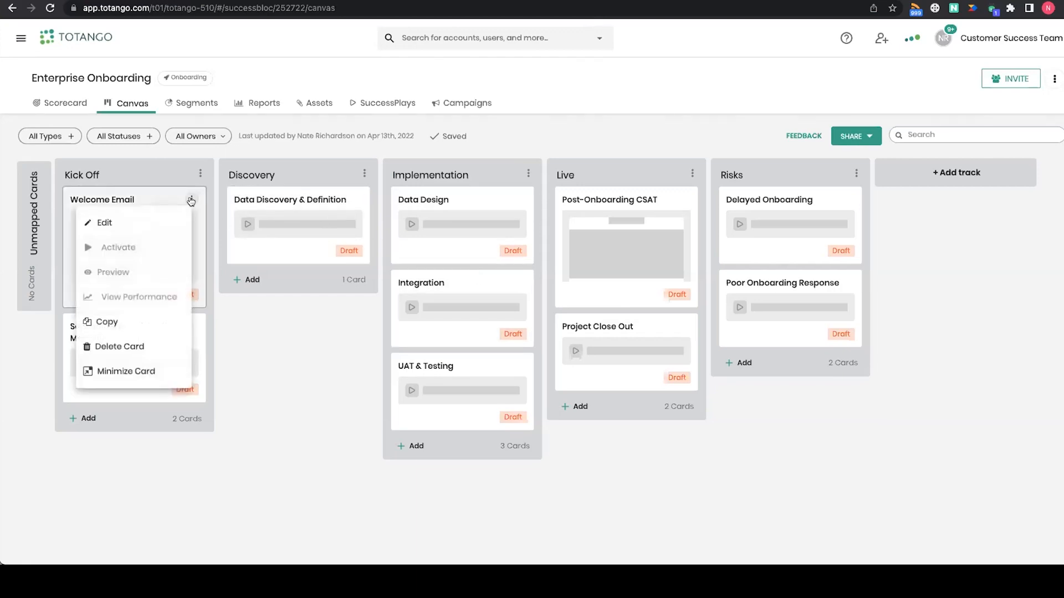
left_click(141, 222)
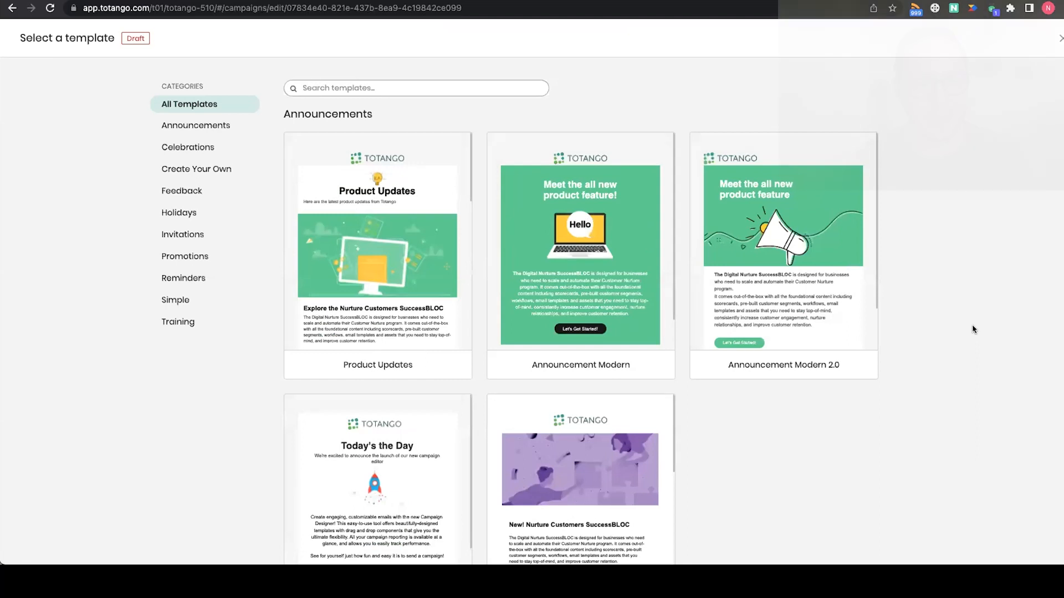
scroll(973, 330, "down", 3)
scroll(974, 331, "down", 10)
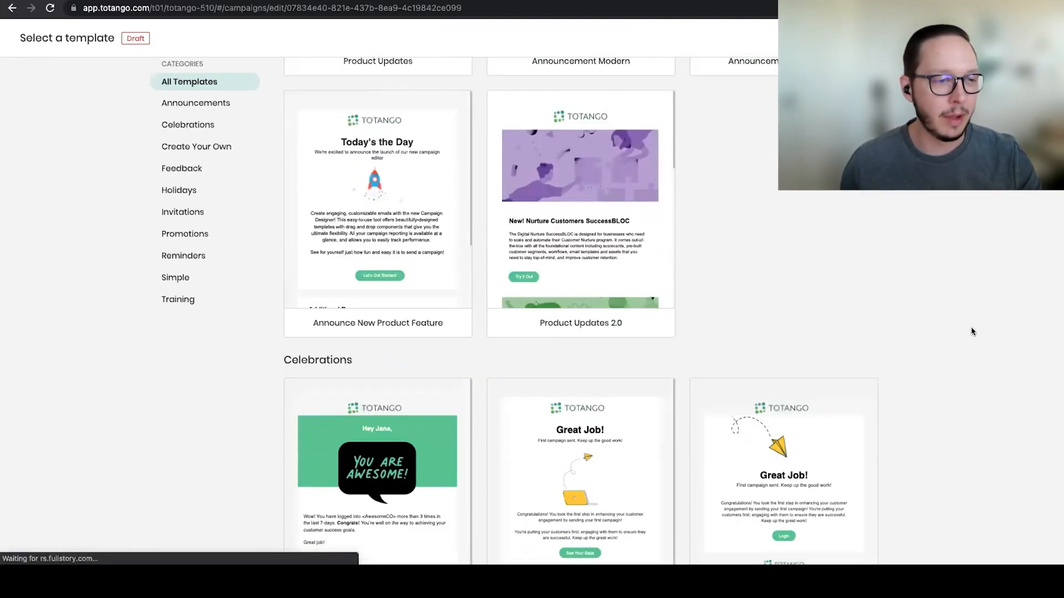
scroll(973, 331, "down", 15)
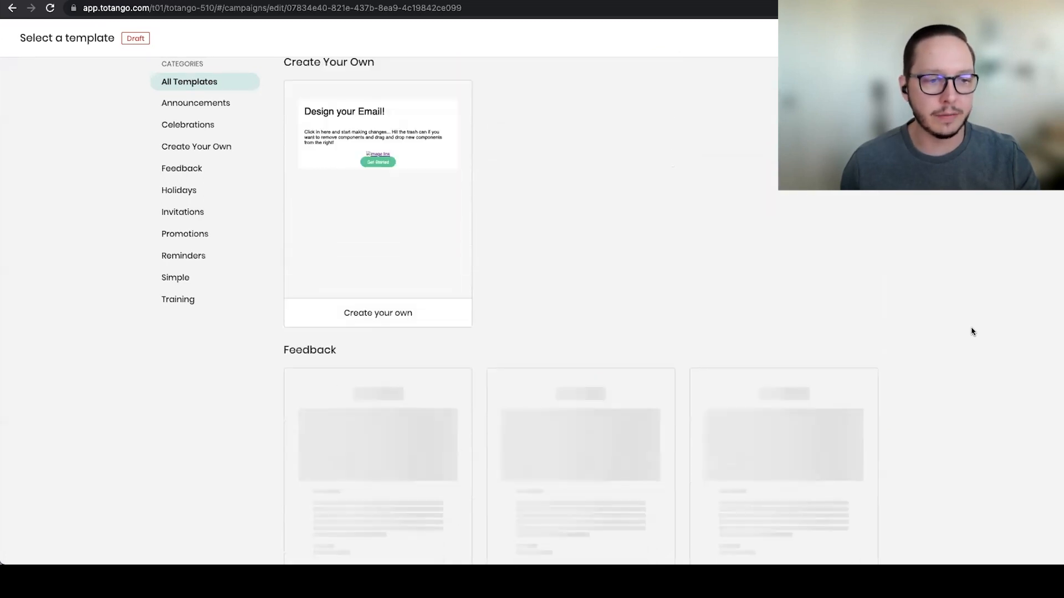
scroll(973, 332, "down", 7)
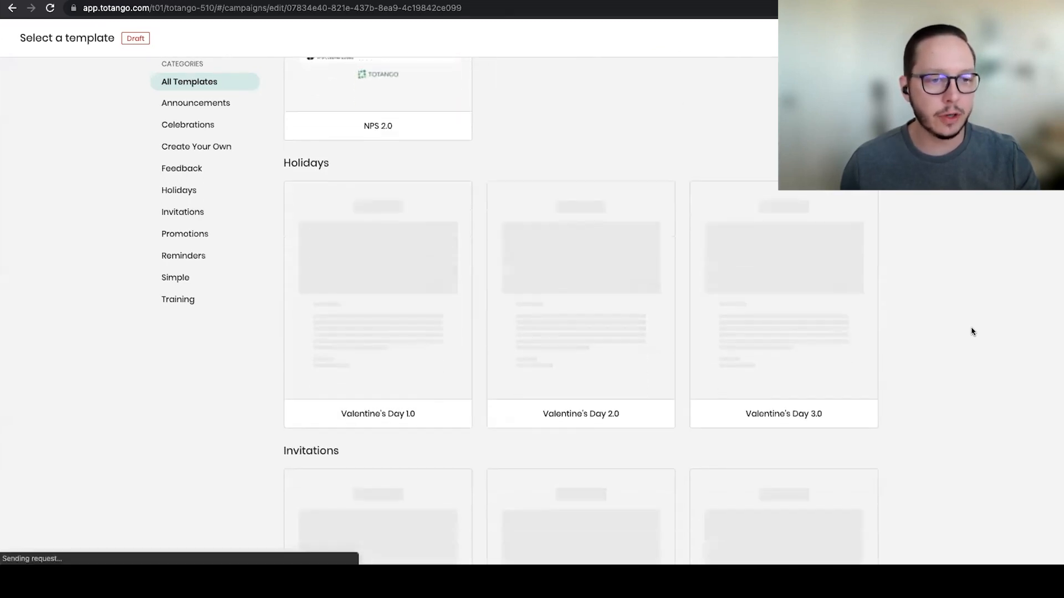
scroll(974, 331, "down", 3)
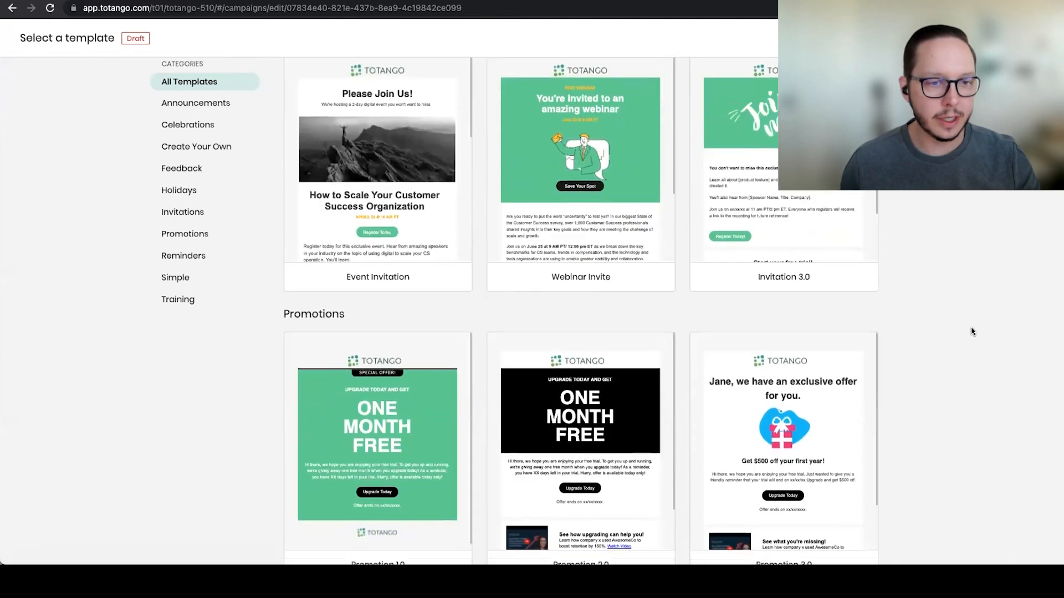
scroll(974, 331, "up", 20)
scroll(973, 331, "up", 15)
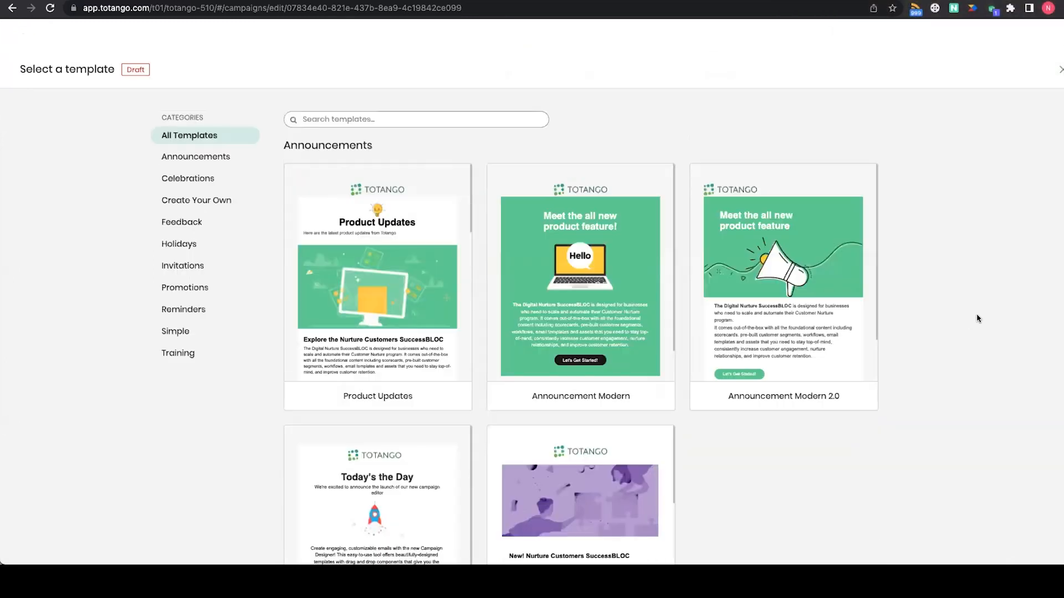
left_click(796, 249)
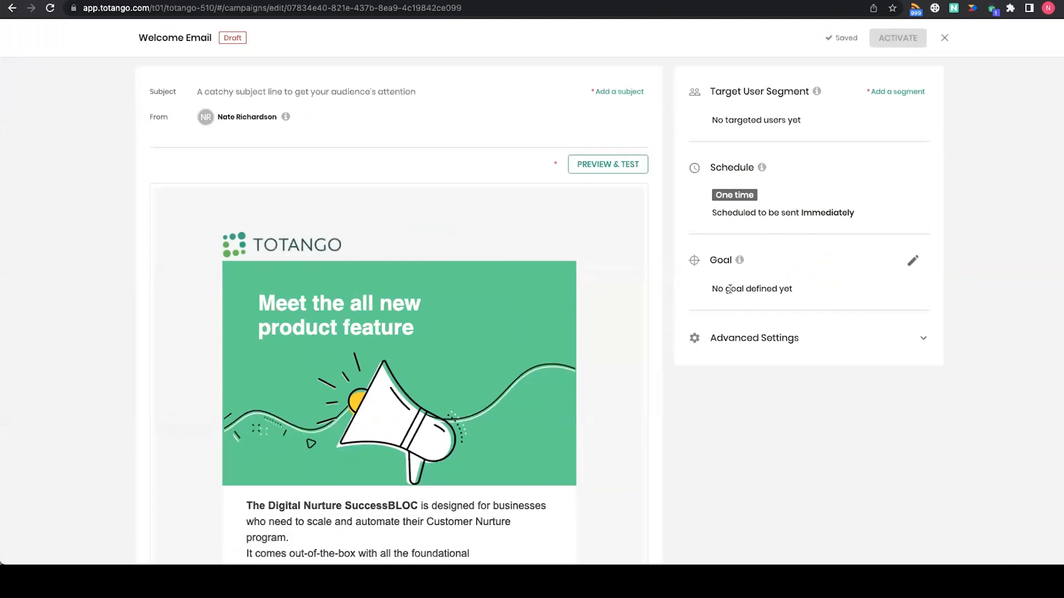
left_click(944, 39)
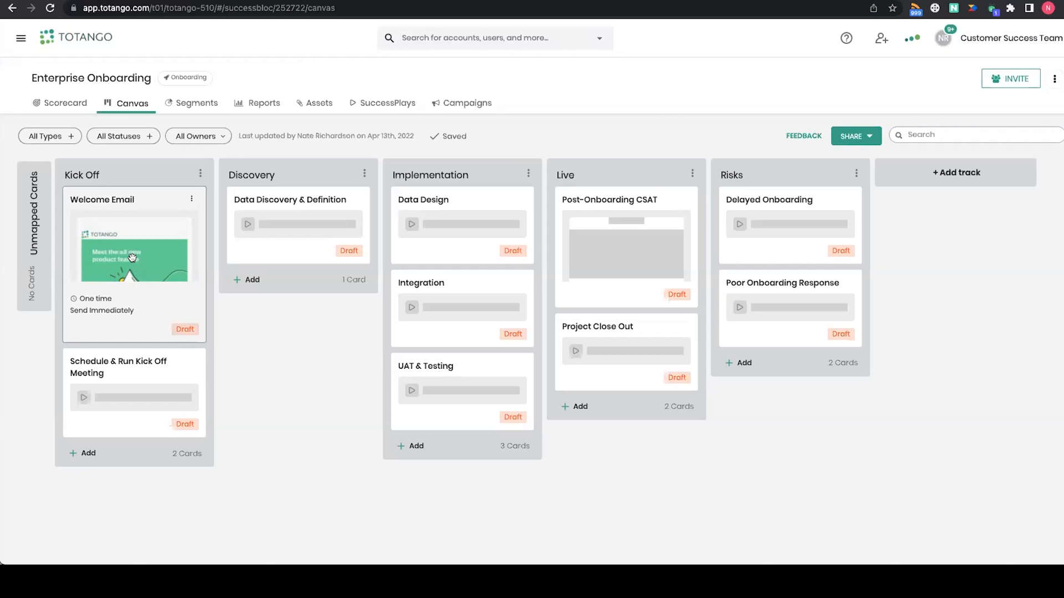
Step: View the Welcome Email card's details and look through its email content, then close the card view
left_click(132, 257)
scroll(431, 327, "down", 5)
scroll(433, 331, "down", 3)
scroll(433, 331, "up", 10)
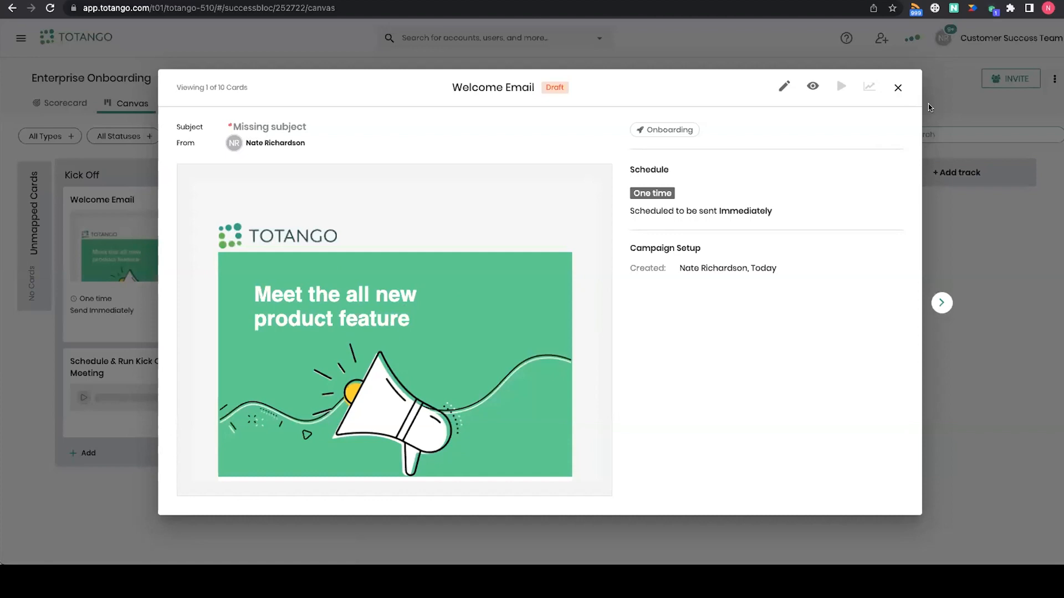
left_click(897, 87)
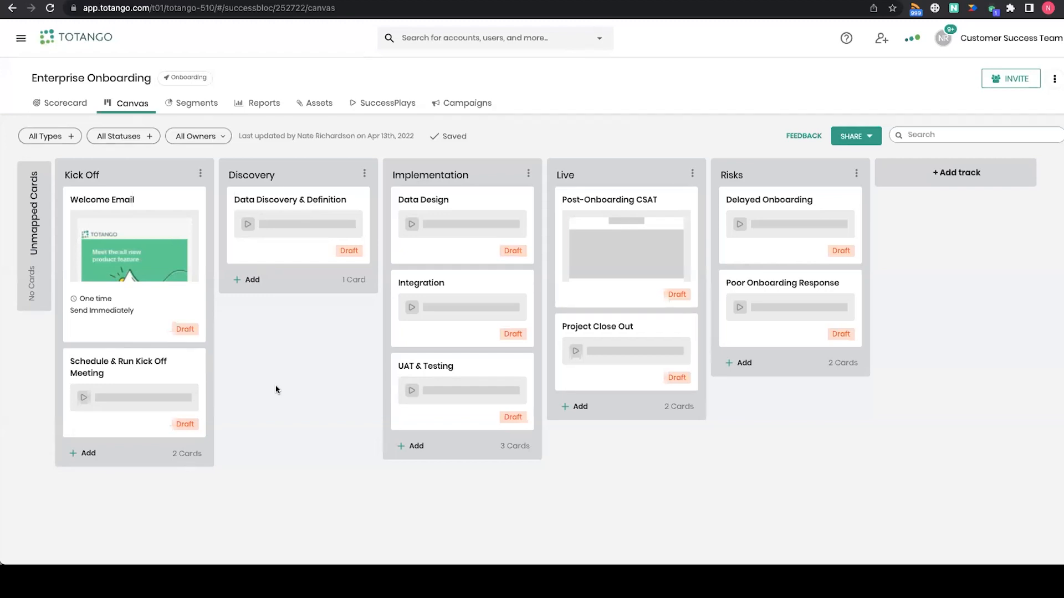
Step: Add the featured "Manage Onboarding Projects" SuccessBLOC from the Customer Journey Marketplace
left_click(20, 38)
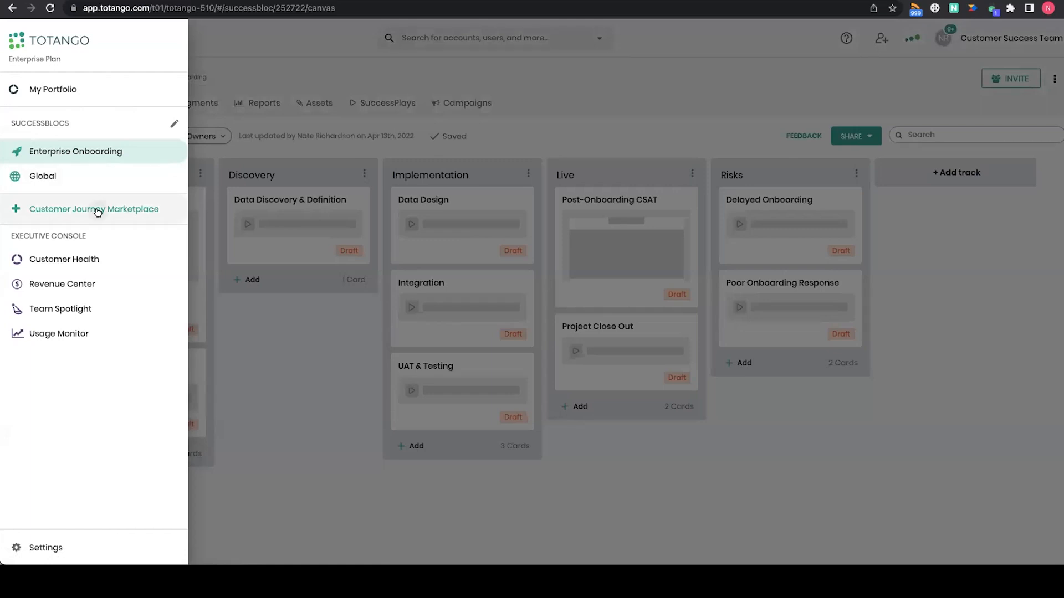
left_click(97, 211)
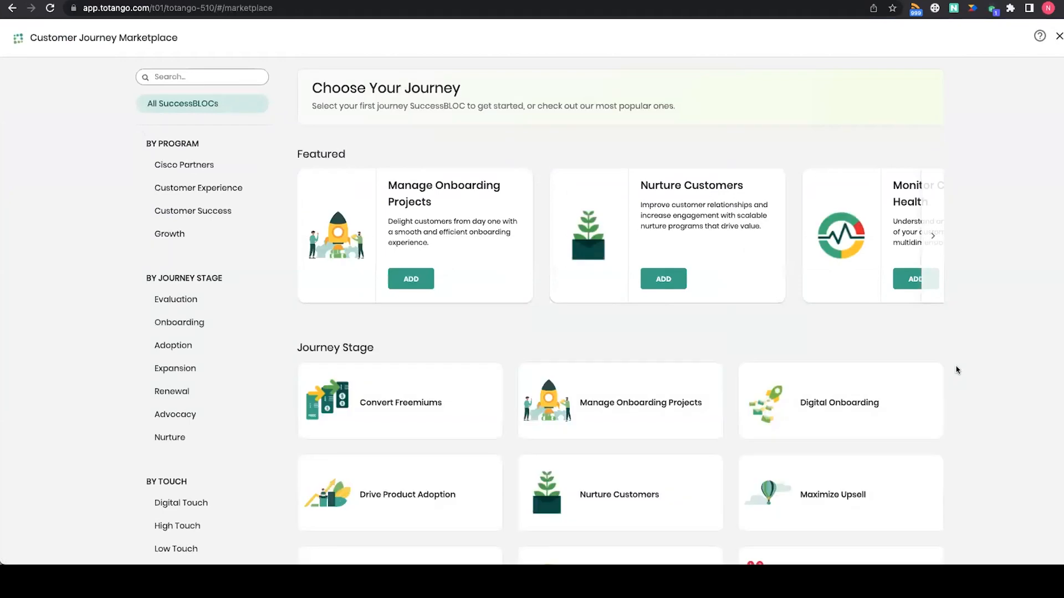
mouse_move(489, 200)
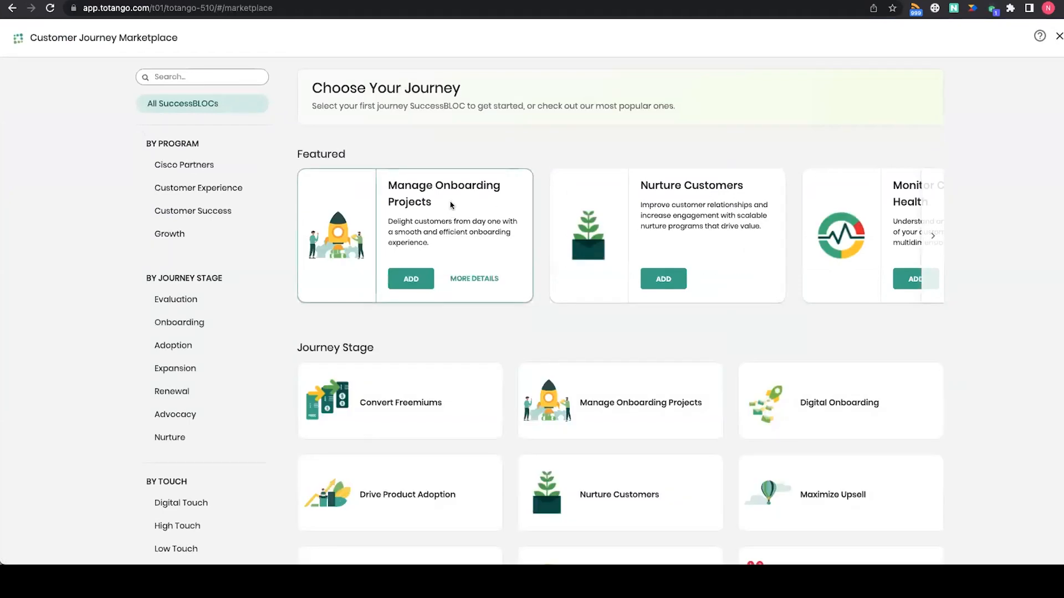
left_click(409, 279)
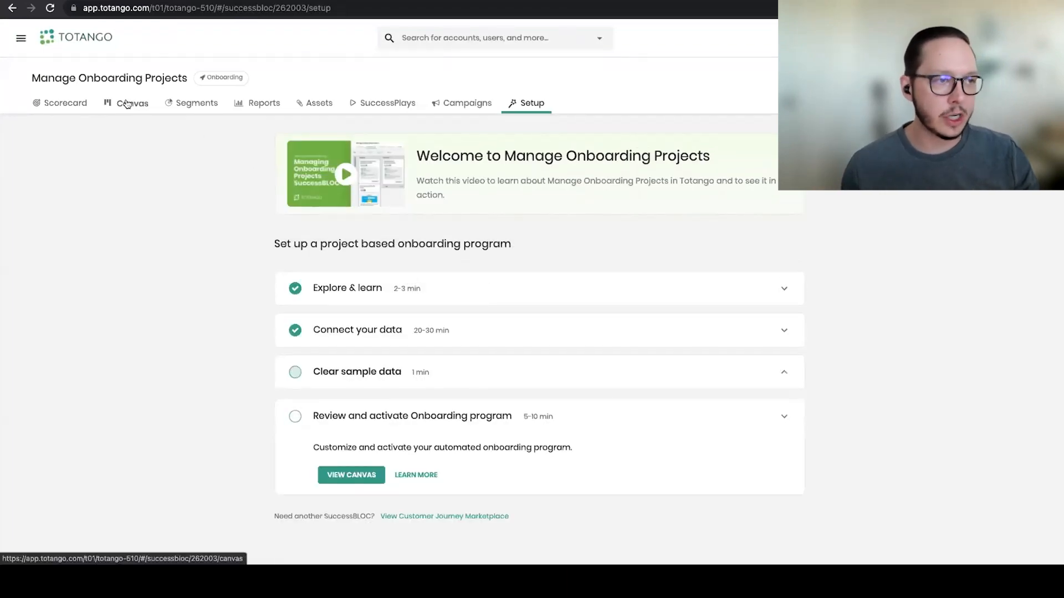
Step: Open the canvas of Manage Onboarding Projects and review the cards in its Kick Off track
left_click(127, 104)
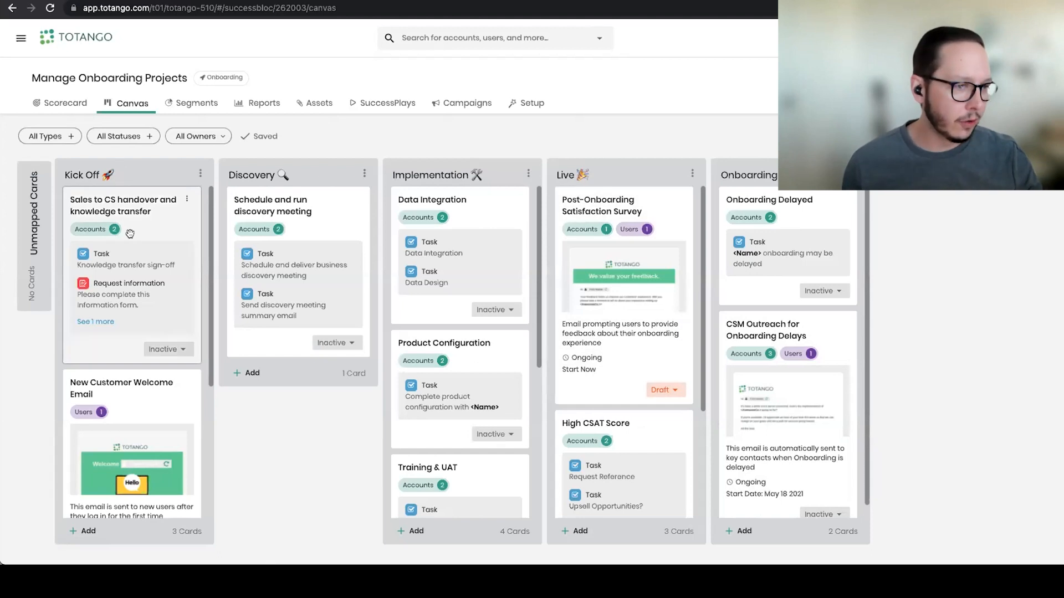
scroll(135, 245, "down", 2)
scroll(134, 246, "down", 4)
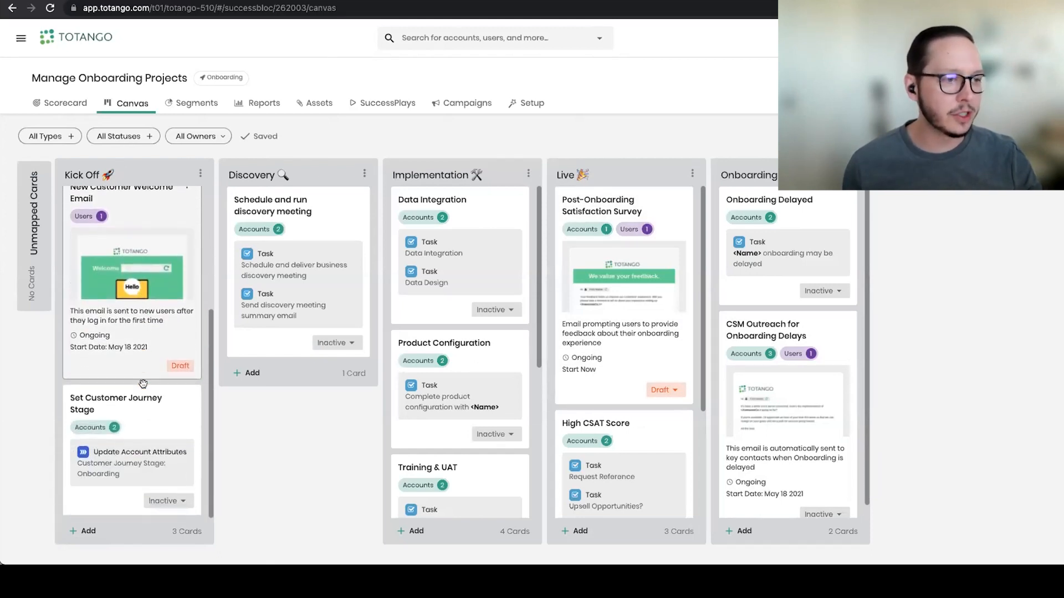
scroll(146, 382, "up", 6)
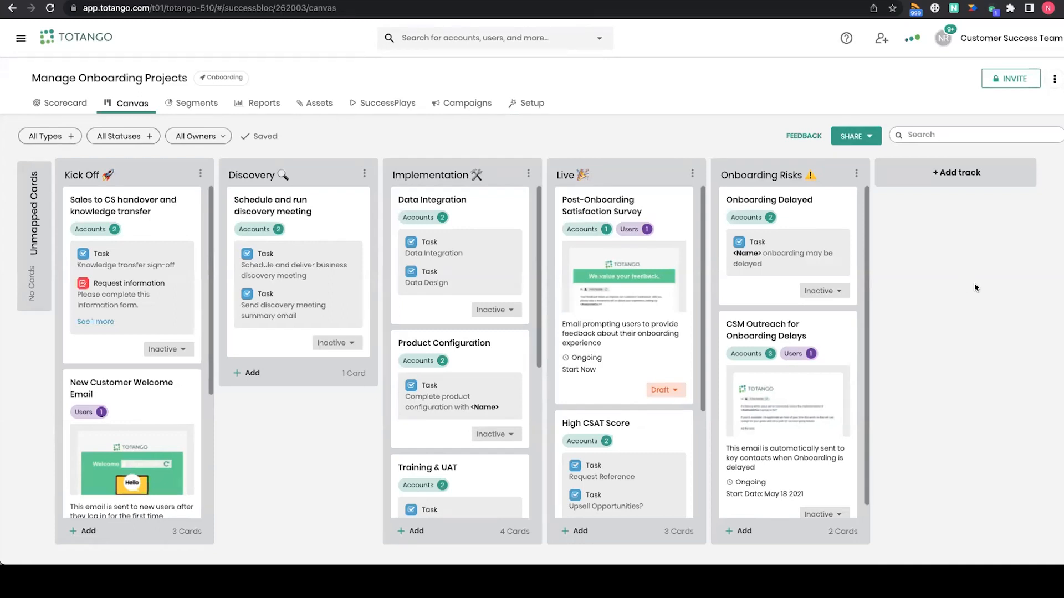
Step: Add a track named "Training" to the canvas and place it between the Implementation and Live tracks
left_click(939, 175)
triple_click(939, 173)
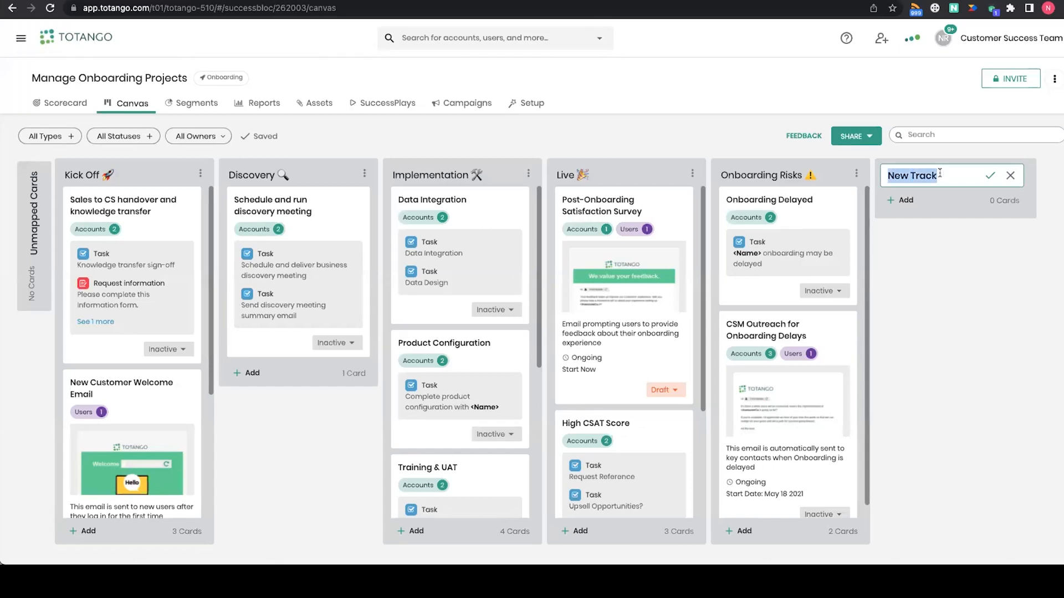
type("Training")
key("Return")
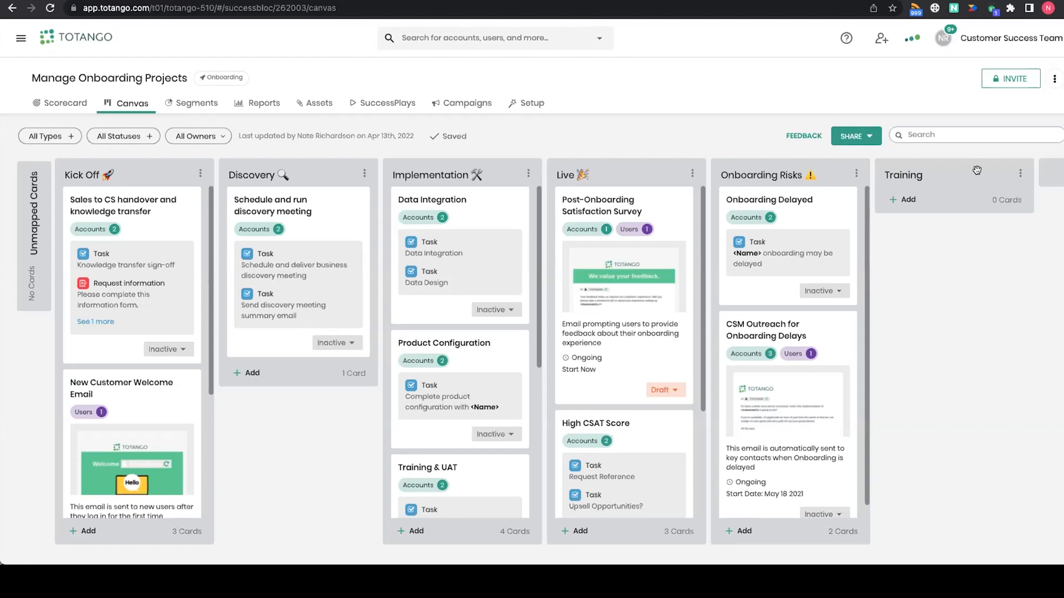
left_click_drag(956, 172, 642, 172)
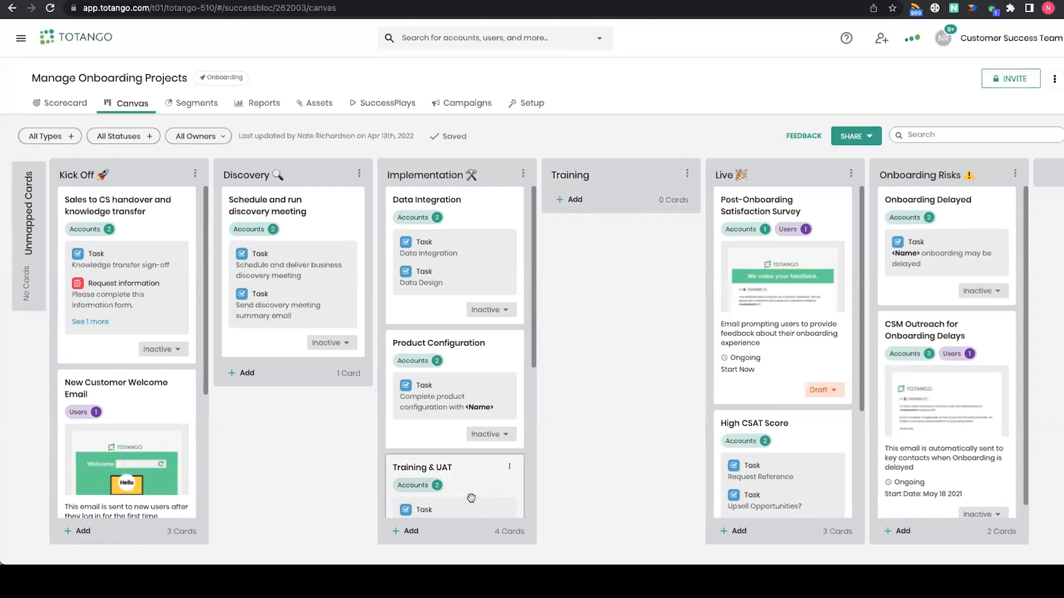
Step: Move the Training & UAT card from the Implementation track to the Training track and download the canvas as an image
left_click_drag(471, 488, 636, 196)
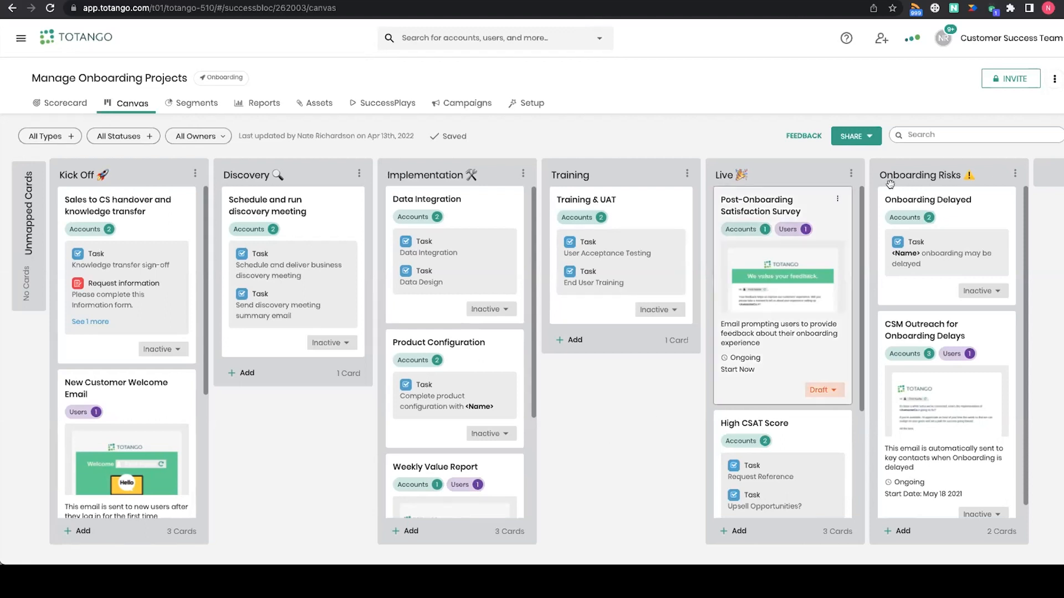
left_click(858, 135)
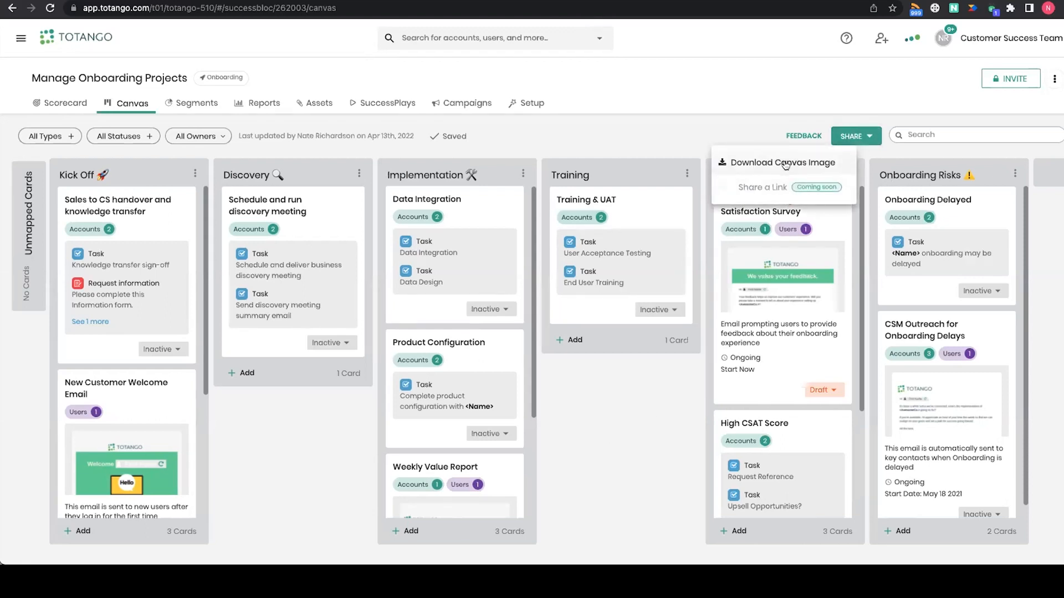
left_click(760, 165)
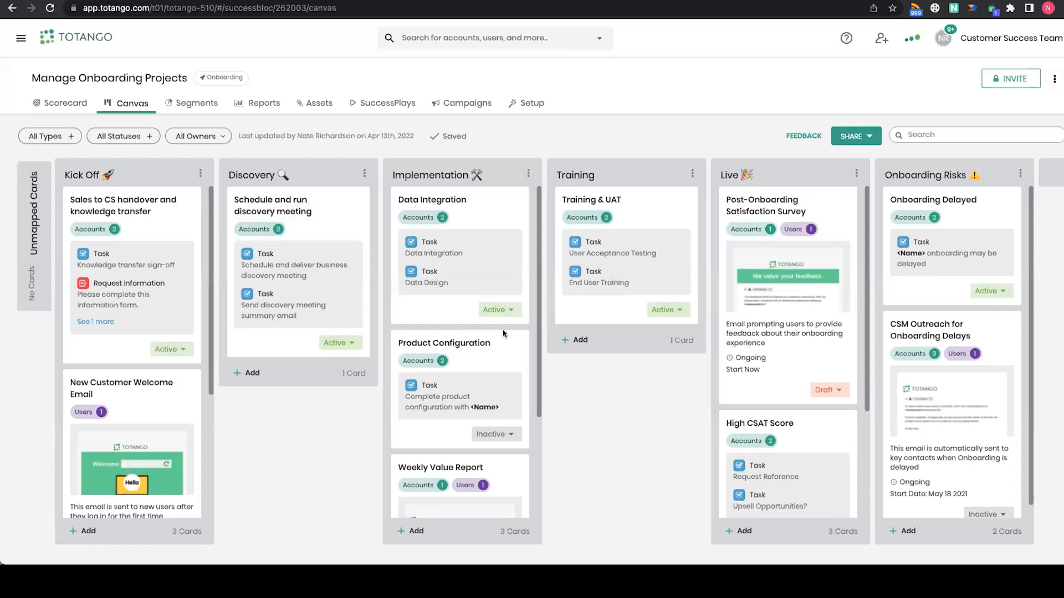
Step: Activate the Product Configuration card in the Implementation track
scroll(460, 388, "down", 2)
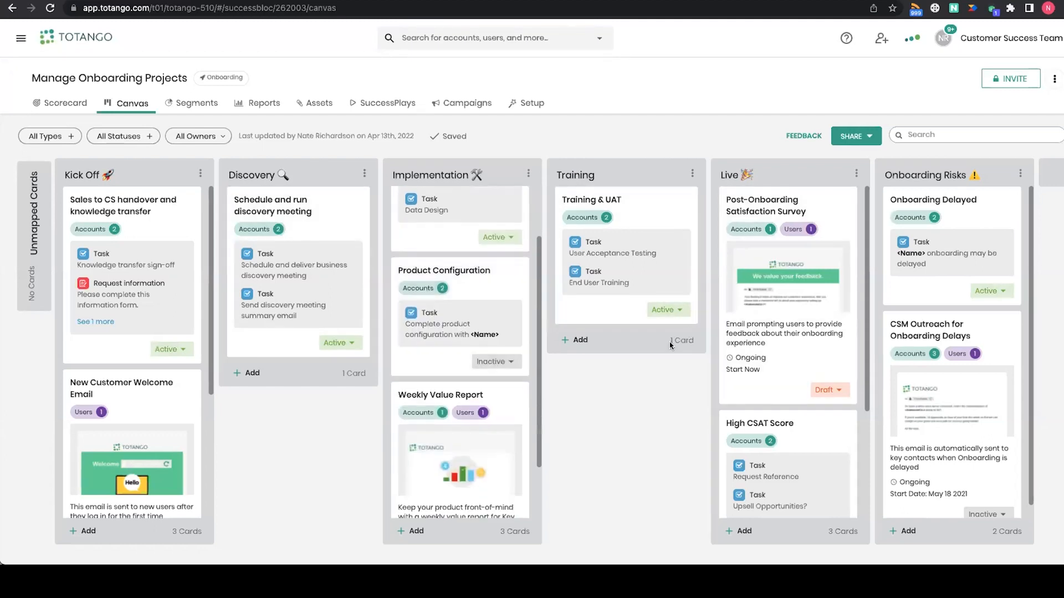
left_click(502, 362)
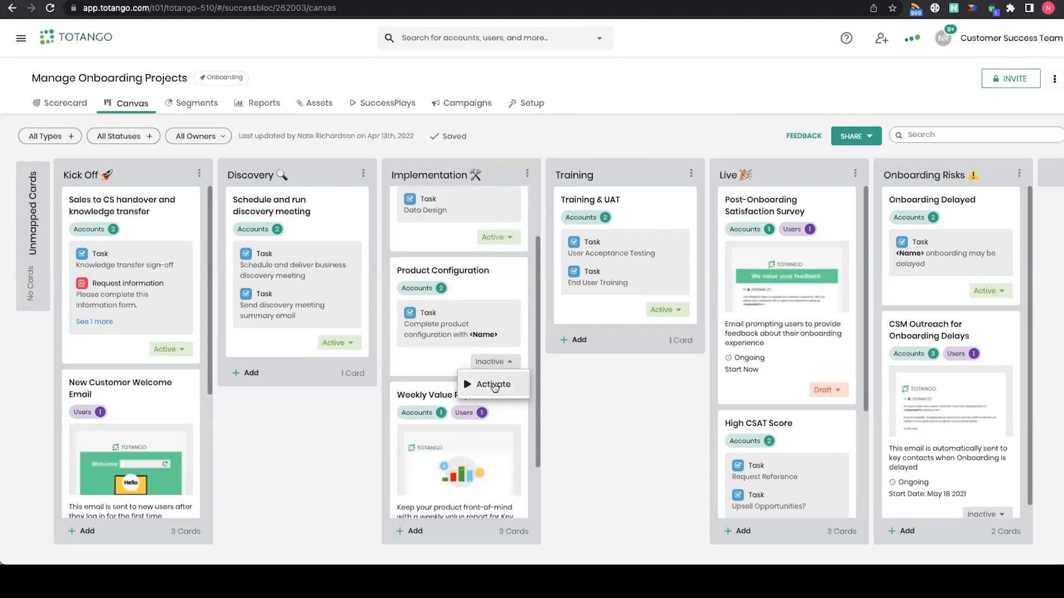
left_click(493, 384)
left_click(653, 323)
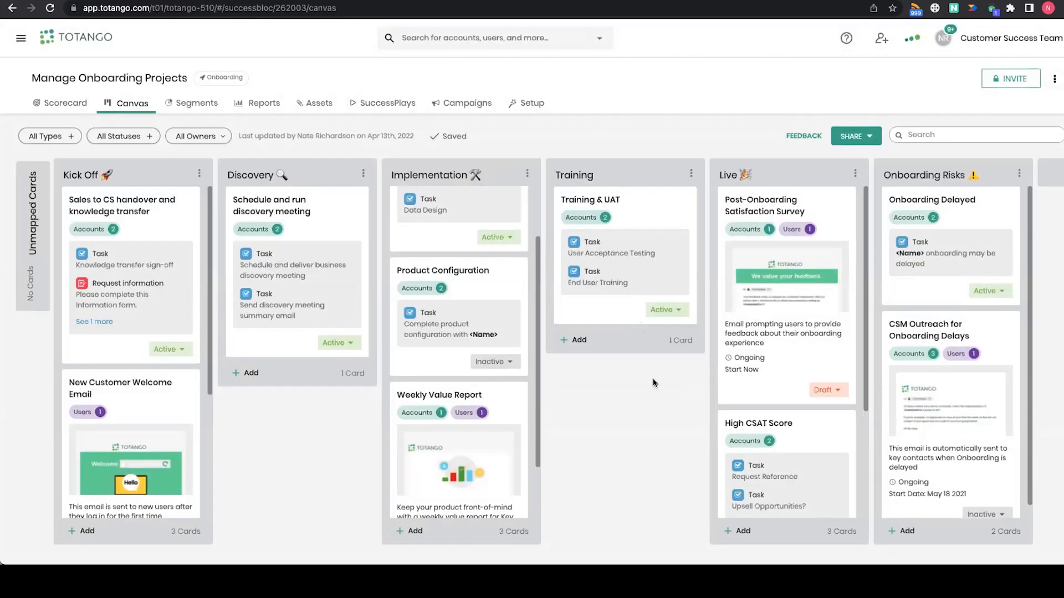
Step: View the details of the High CSAT Score card in the Live track, activate it from there and close the card view
scroll(798, 355, "down", 2)
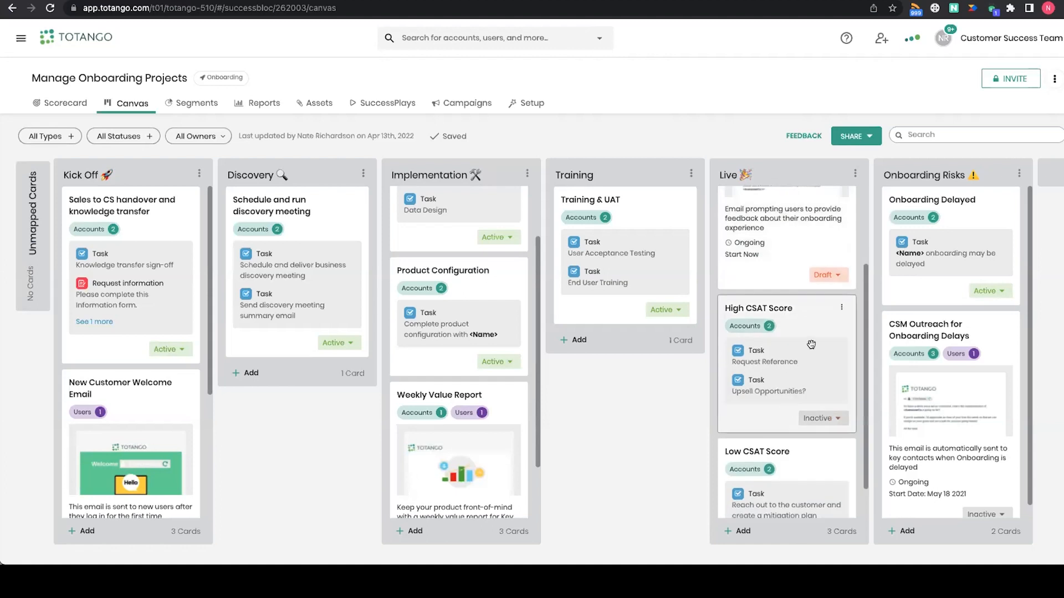
left_click(811, 345)
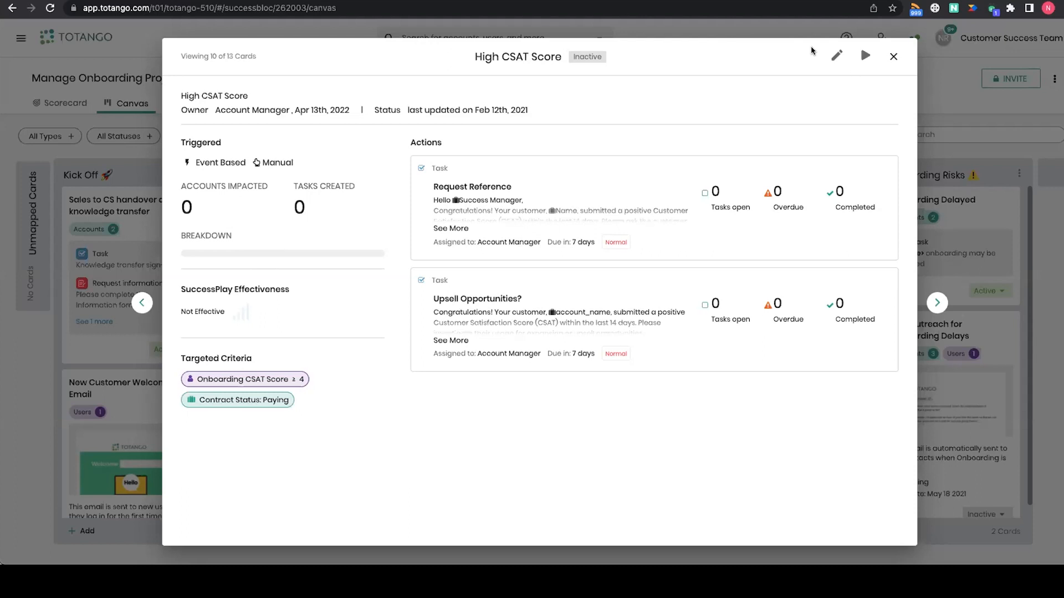
left_click(865, 56)
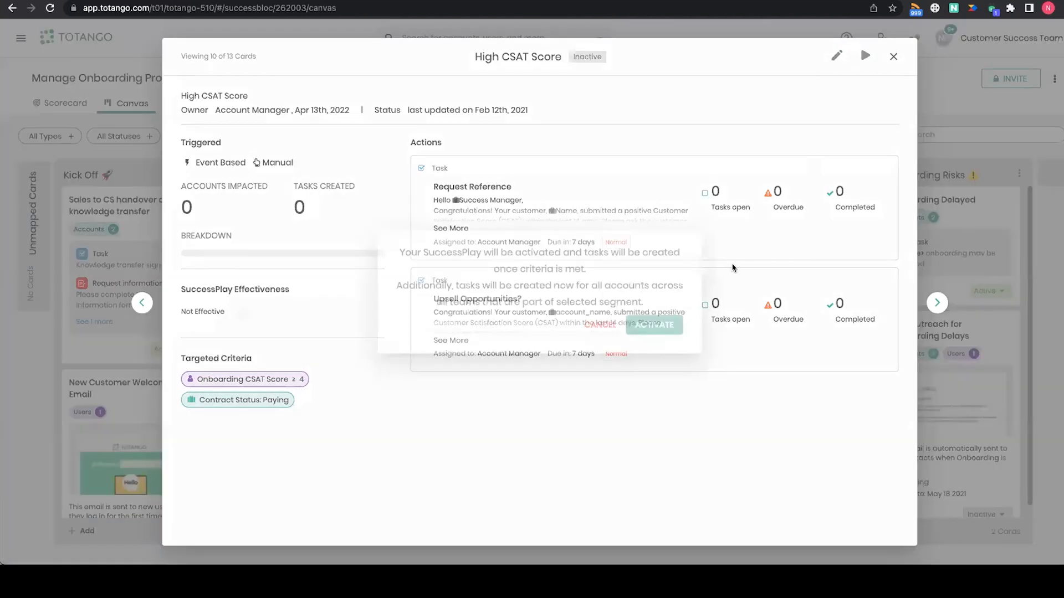
left_click(654, 325)
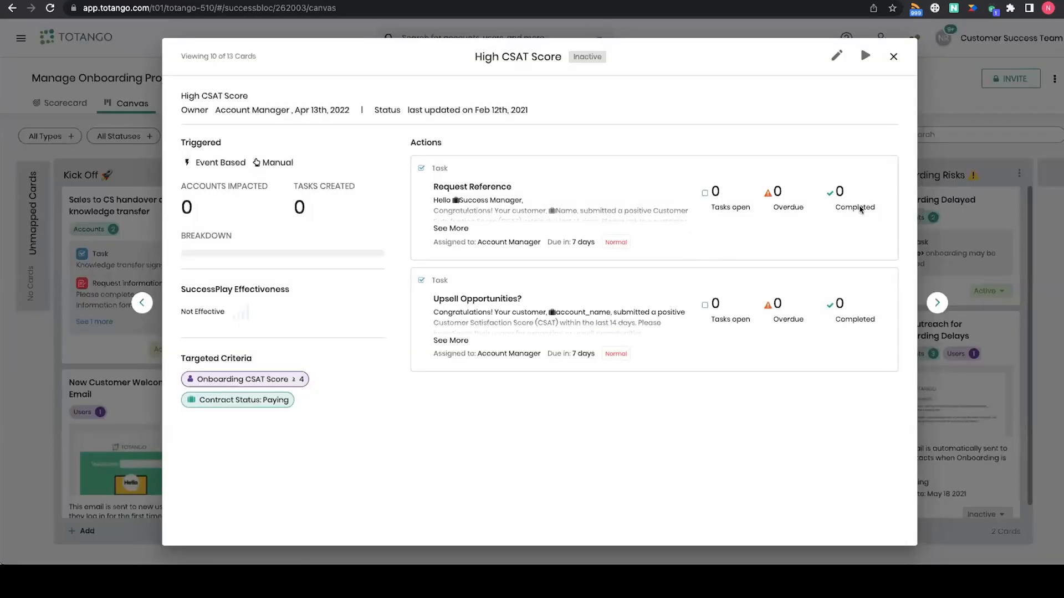
left_click(892, 57)
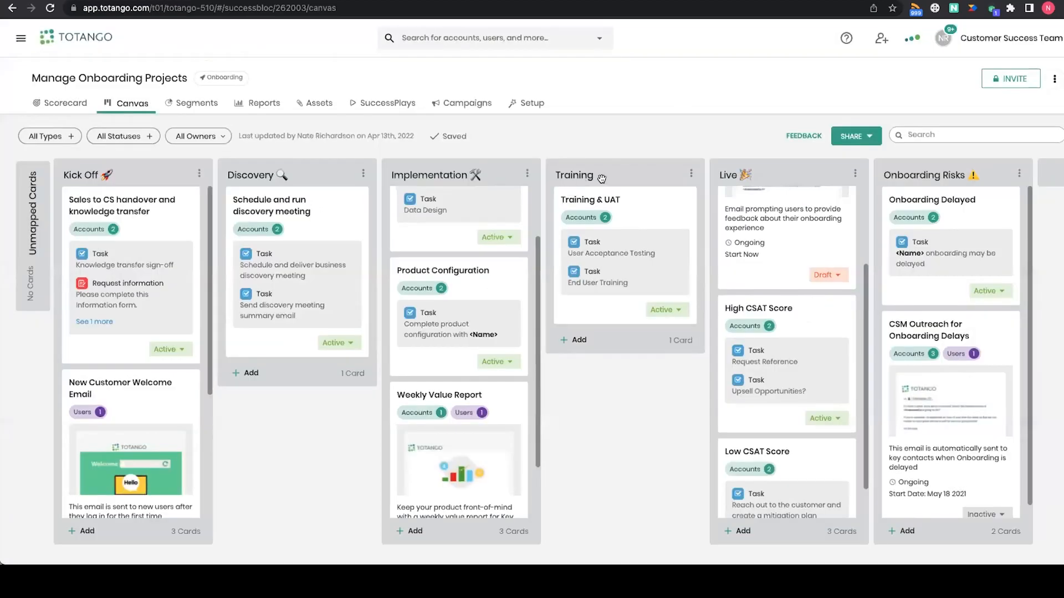
Step: Filter the canvas cards by type to show only SuccessPlay cards
scroll(502, 291, "up", 2)
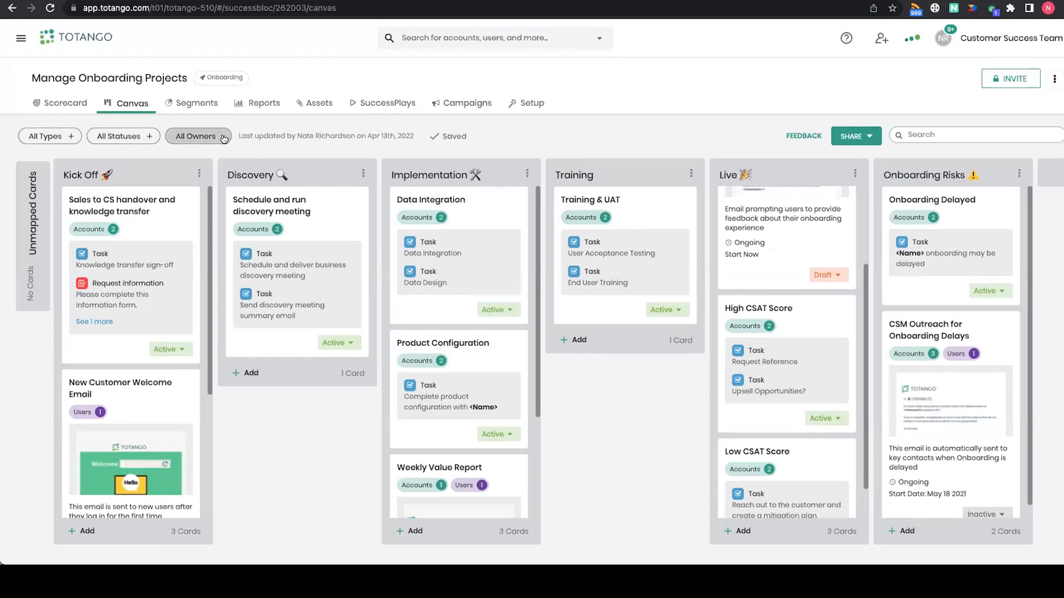
left_click(61, 138)
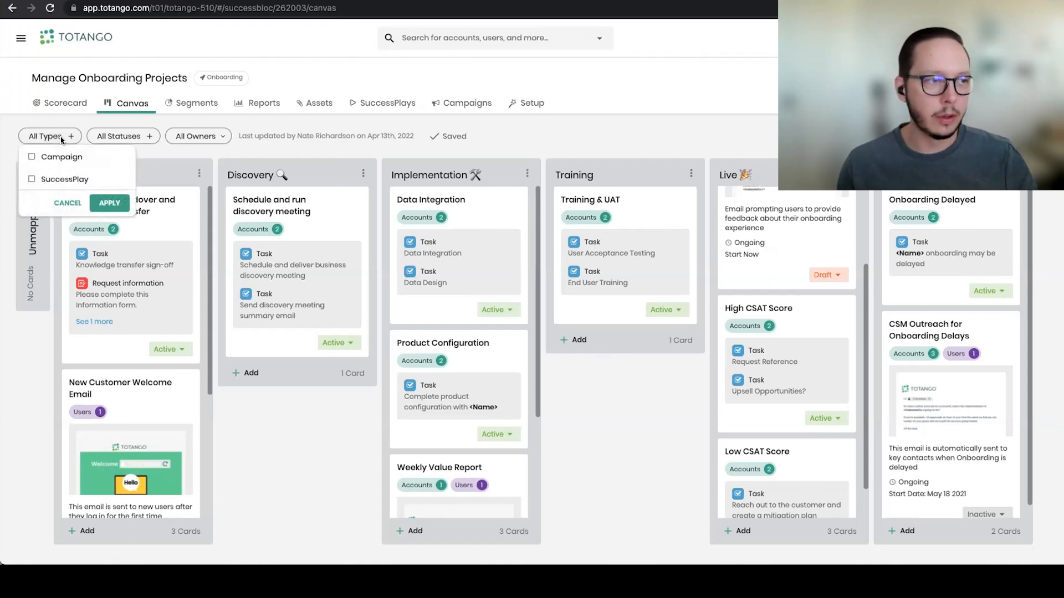
left_click(124, 133)
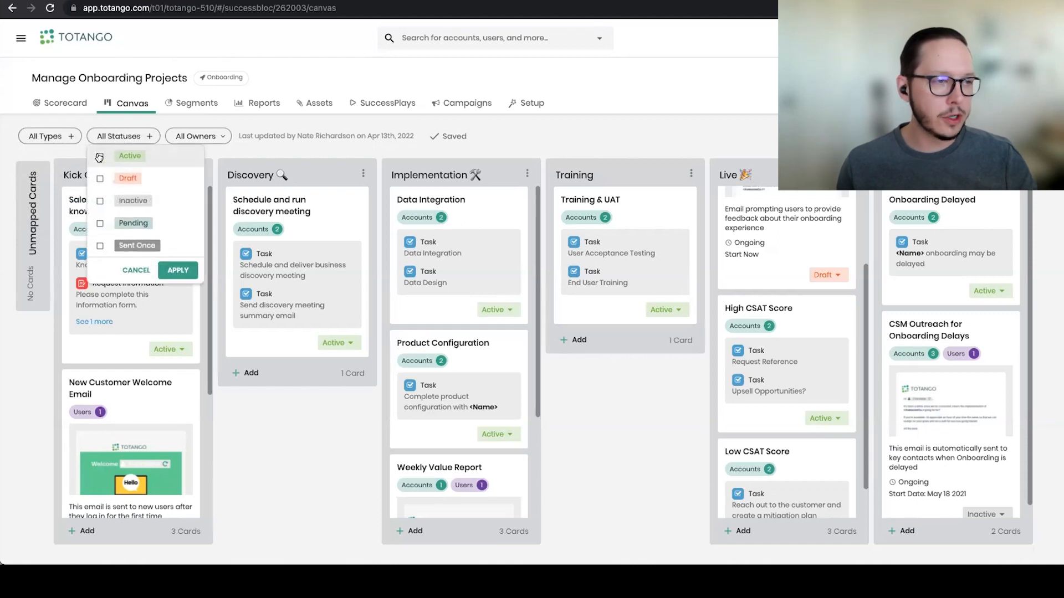
left_click(64, 137)
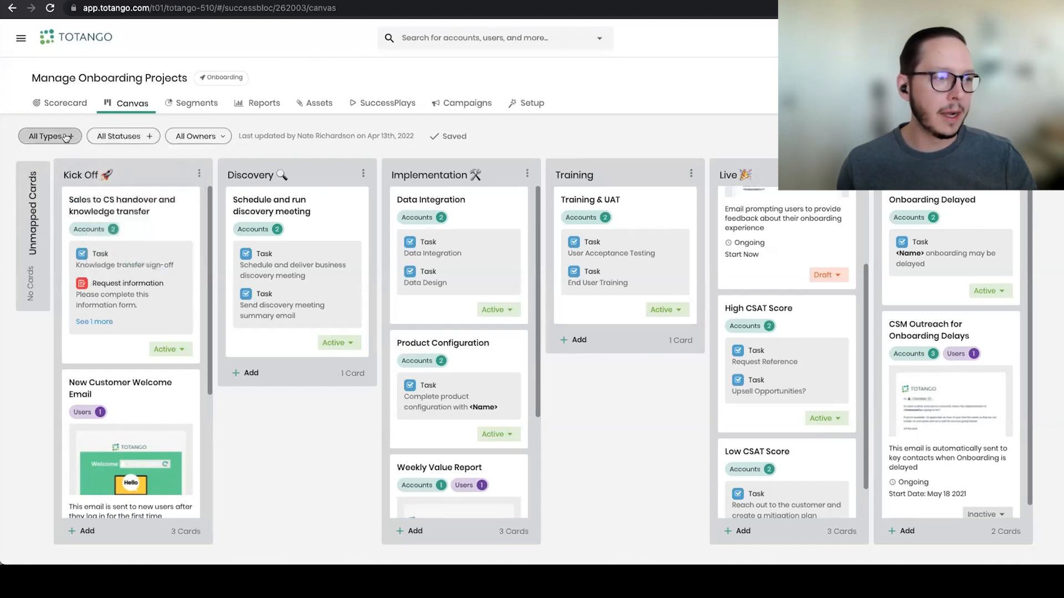
left_click(32, 179)
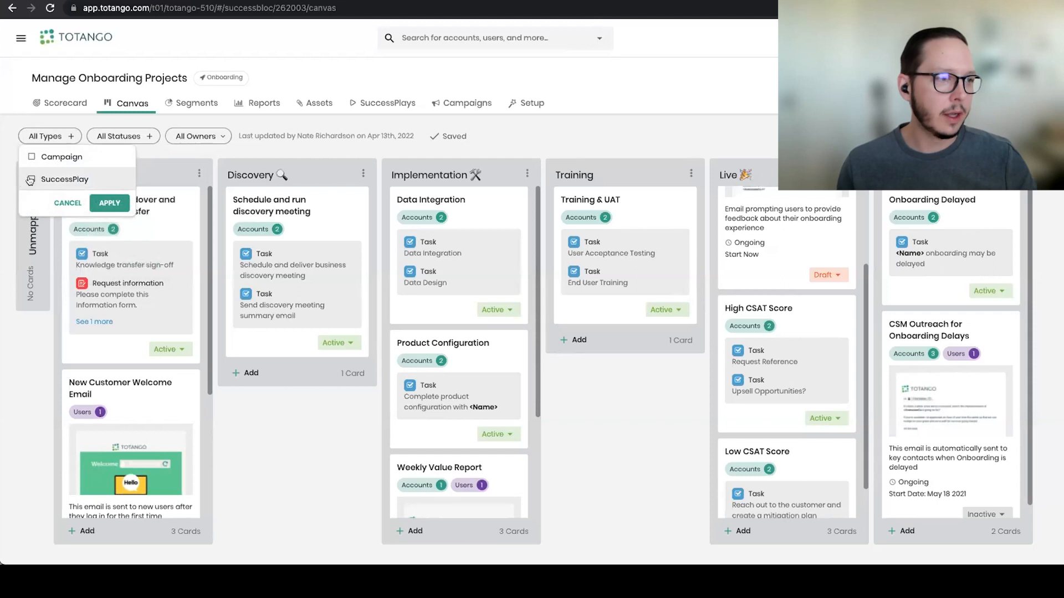
left_click(109, 202)
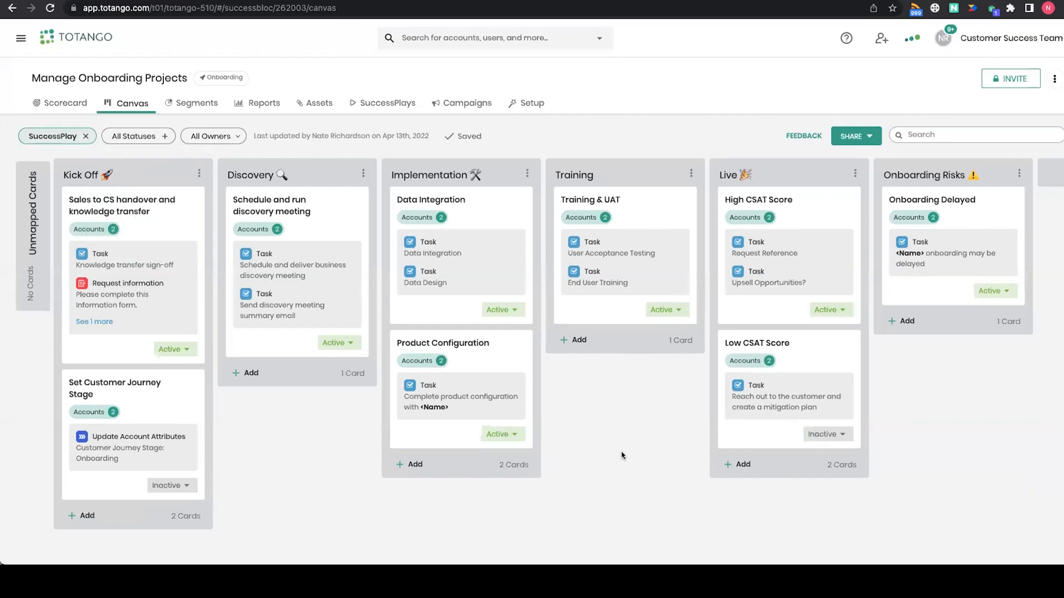
Step: Narrow the SuccessPlay cards to the Active status, and clear both the status and type filters after viewing them
left_click(159, 139)
left_click(114, 156)
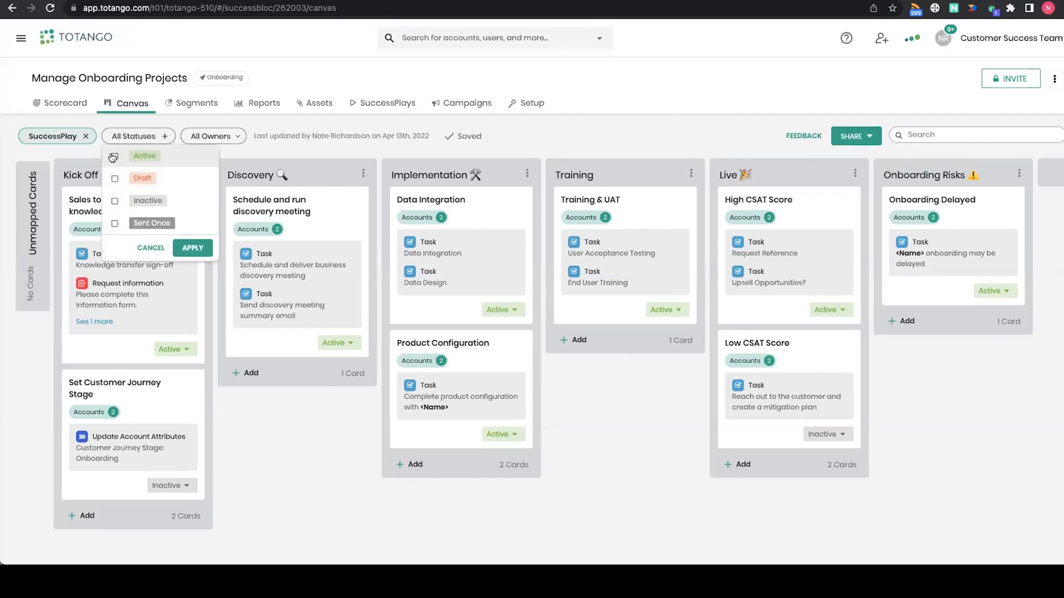
left_click(192, 248)
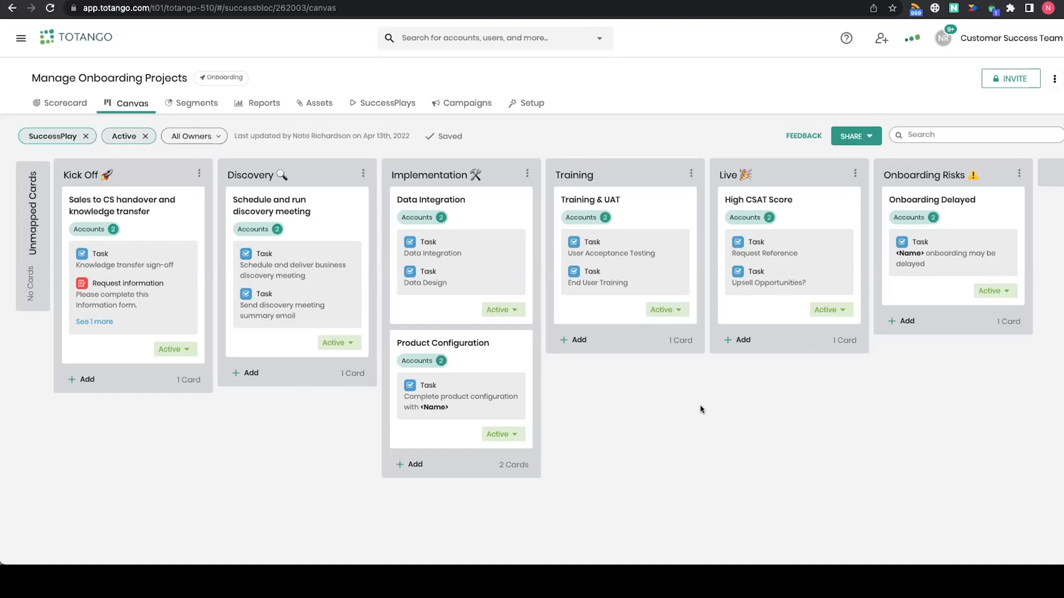
left_click(145, 136)
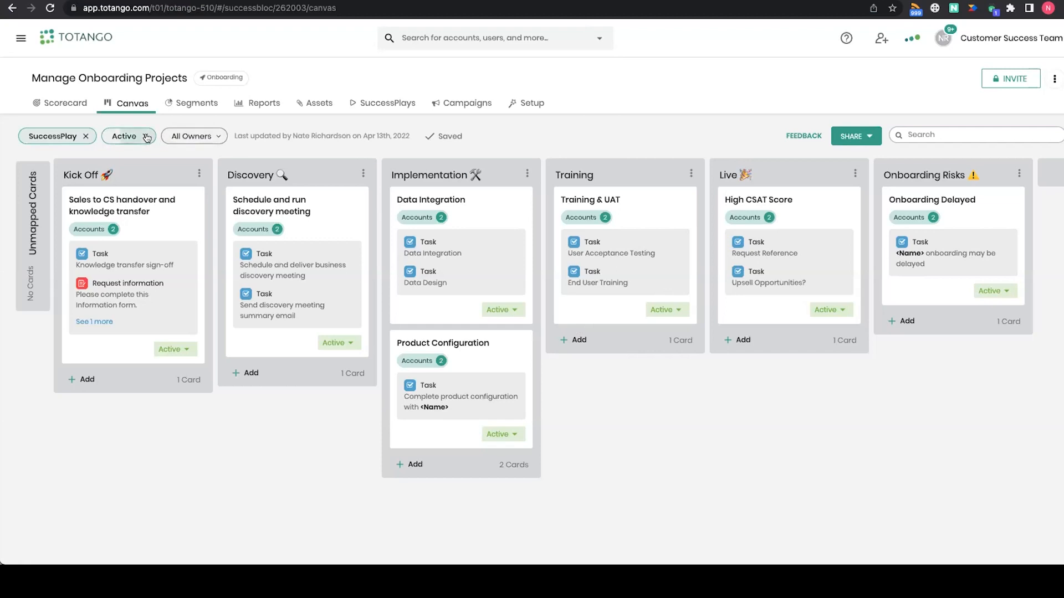
left_click(85, 136)
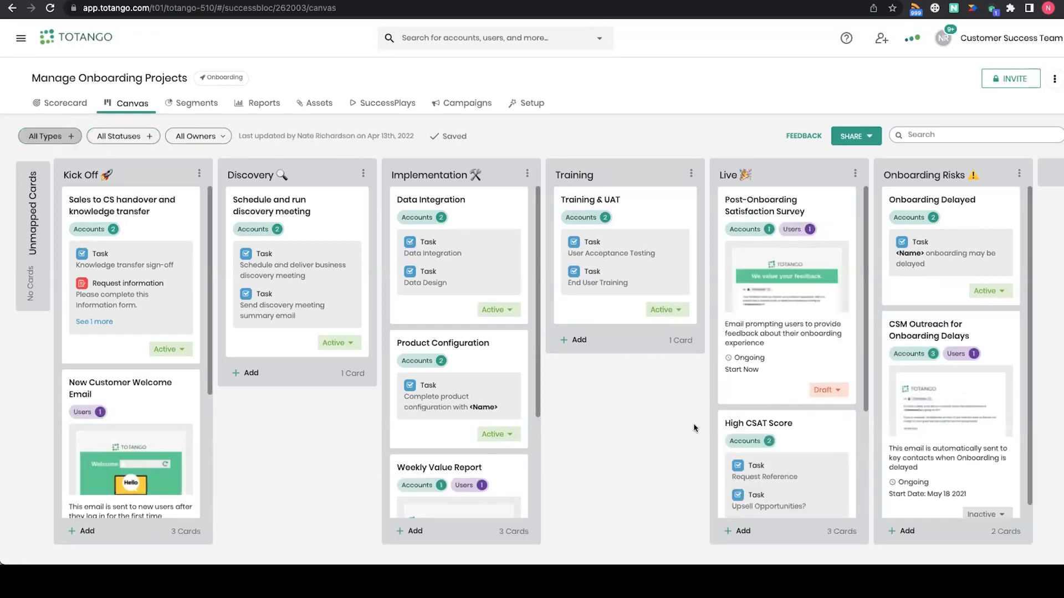
Step: Filter the canvas by Draft status to view the draft cards, and clear that filter
left_click(145, 138)
left_click(100, 179)
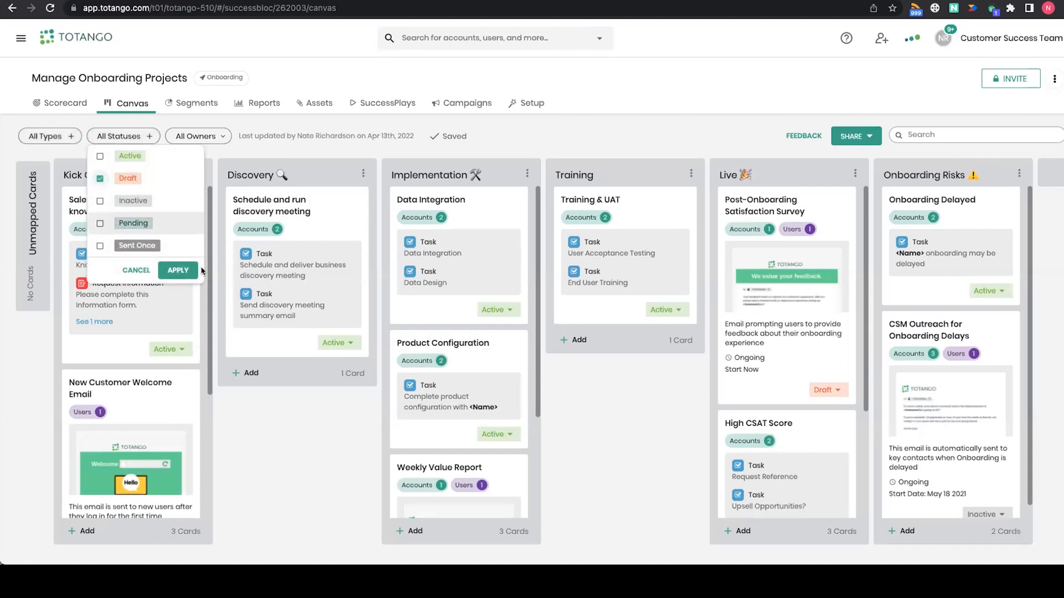
left_click(187, 270)
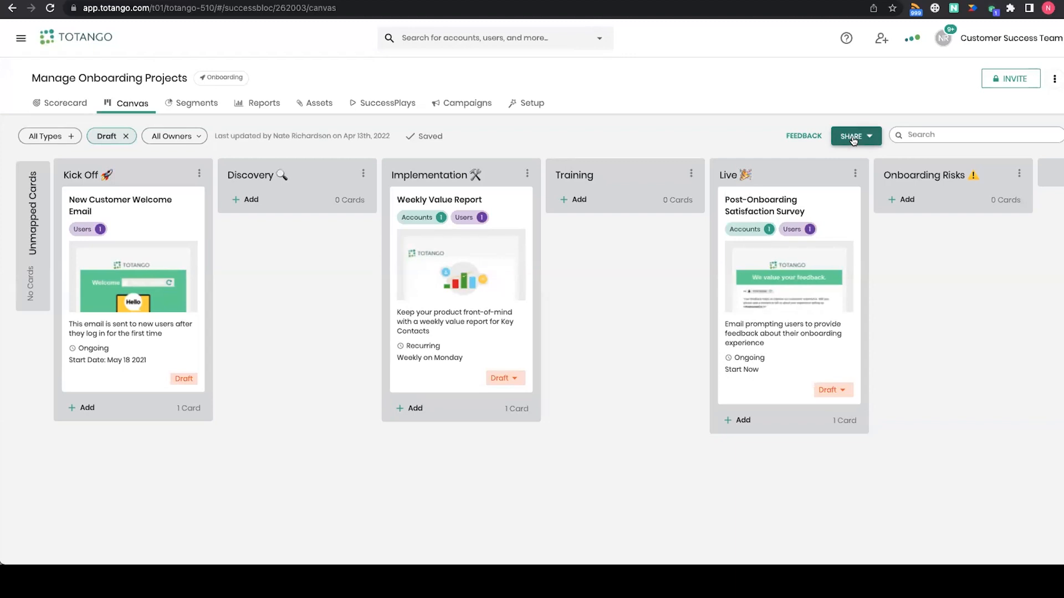
left_click(125, 135)
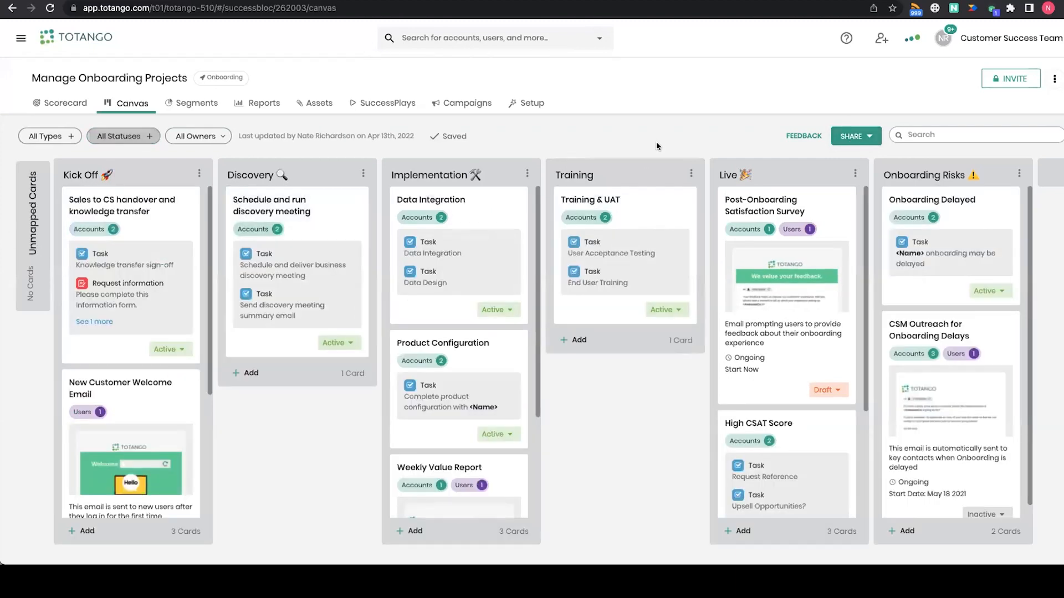
Step: Search the Customer Journey Marketplace for "detect" and add the Detect Risk SuccessBLOC
left_click(20, 40)
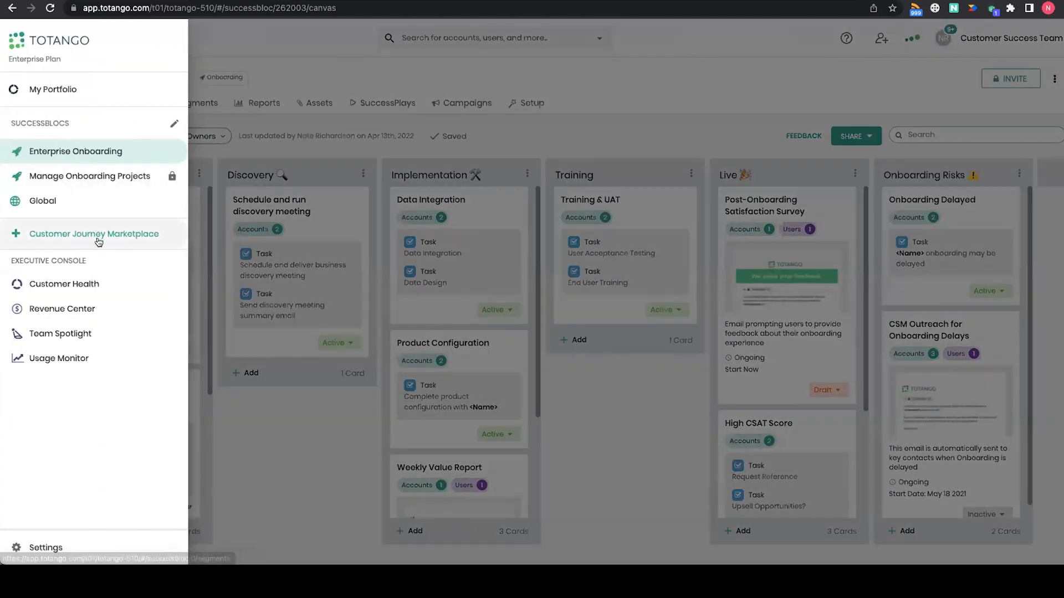
left_click(98, 241)
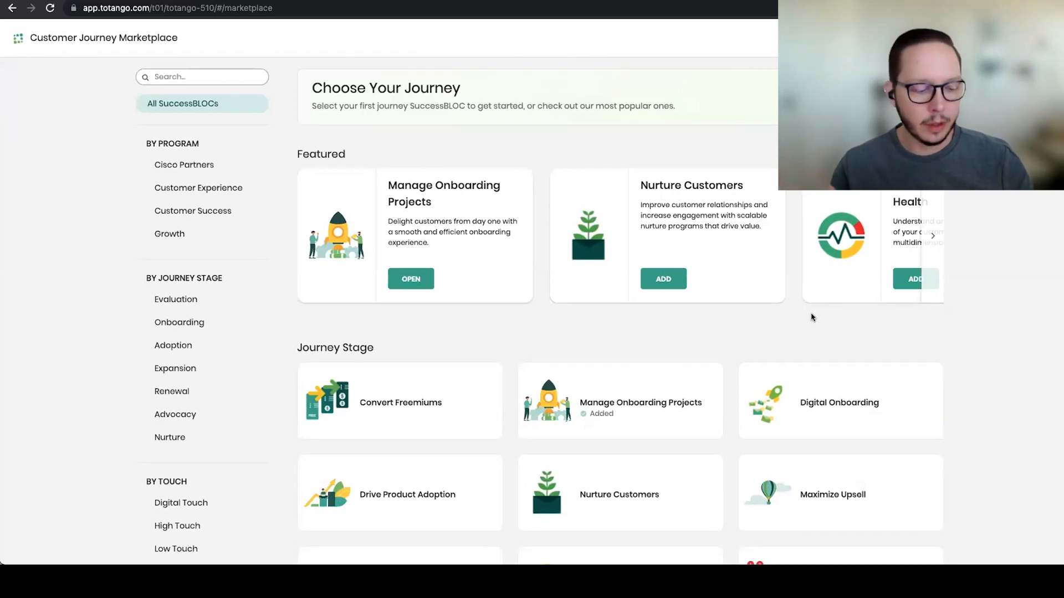
left_click(175, 76)
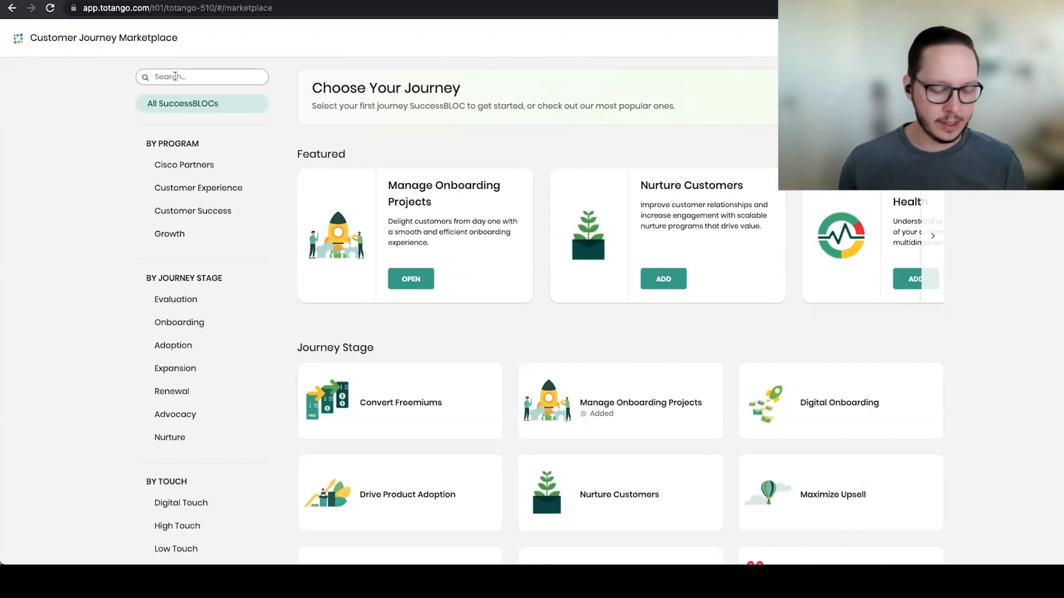
type("detect")
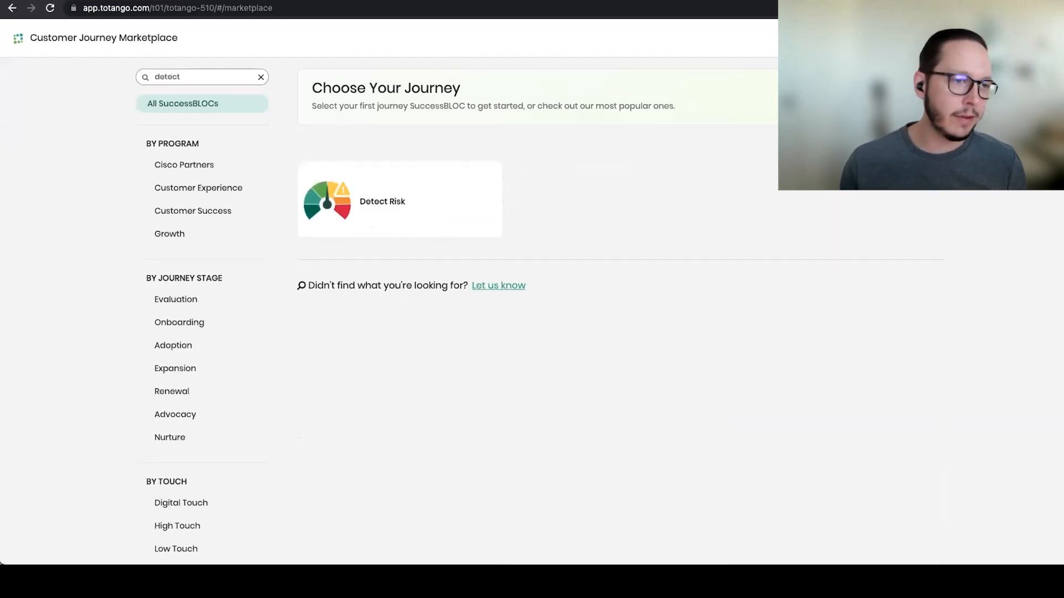
mouse_move(369, 227)
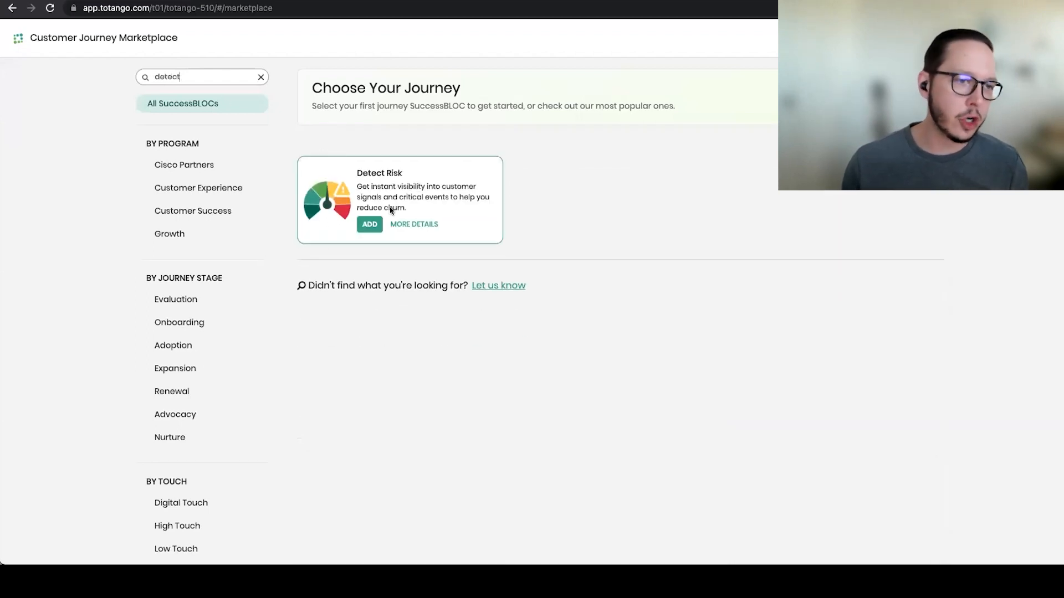
left_click(369, 227)
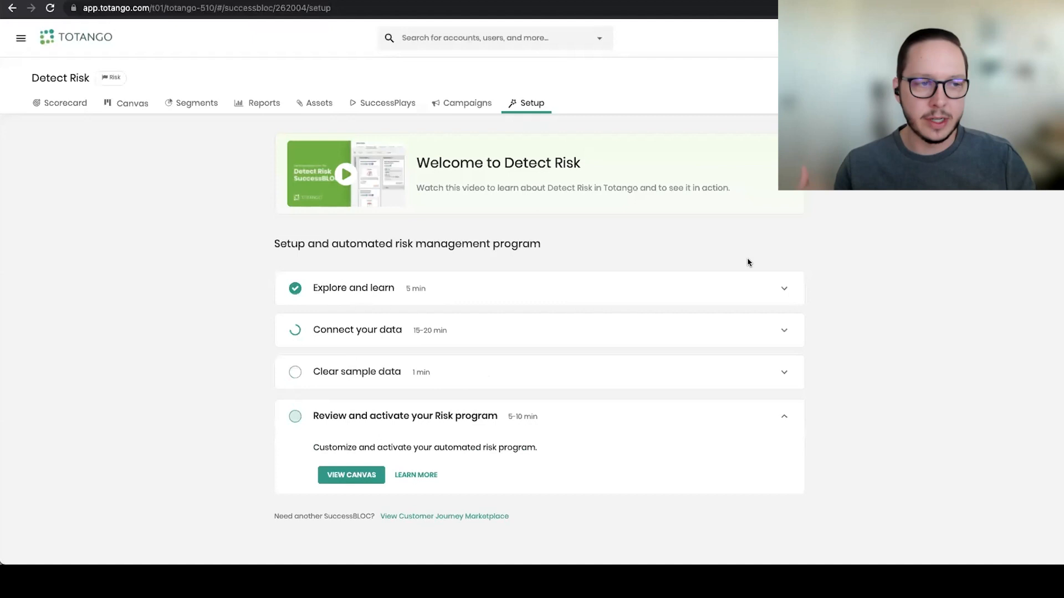
Step: Open the canvas of Detect Risk and review the cards in its Financial Risks track
left_click(129, 104)
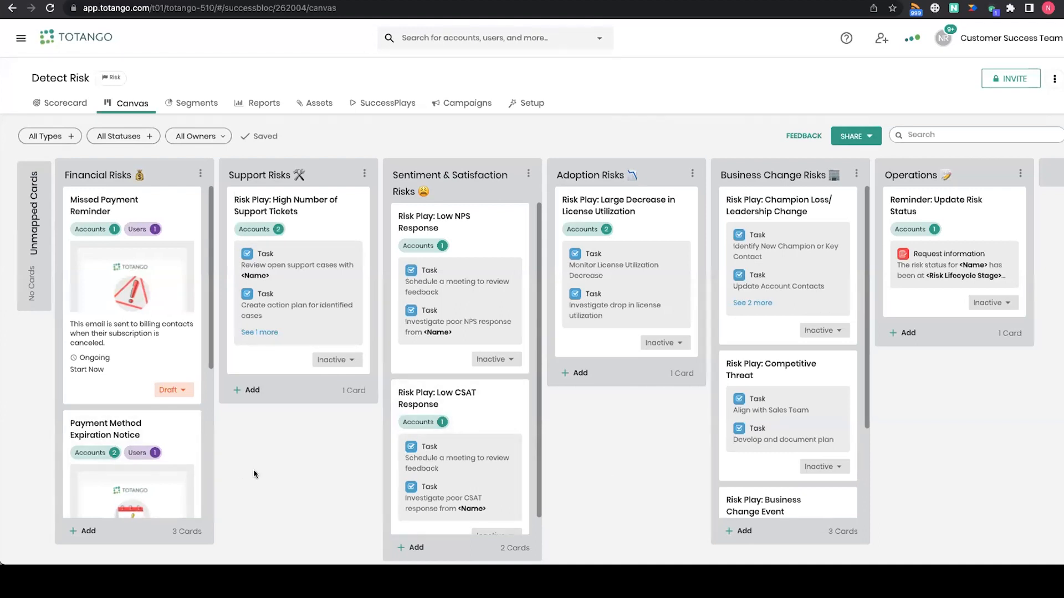
scroll(130, 347, "down", 2)
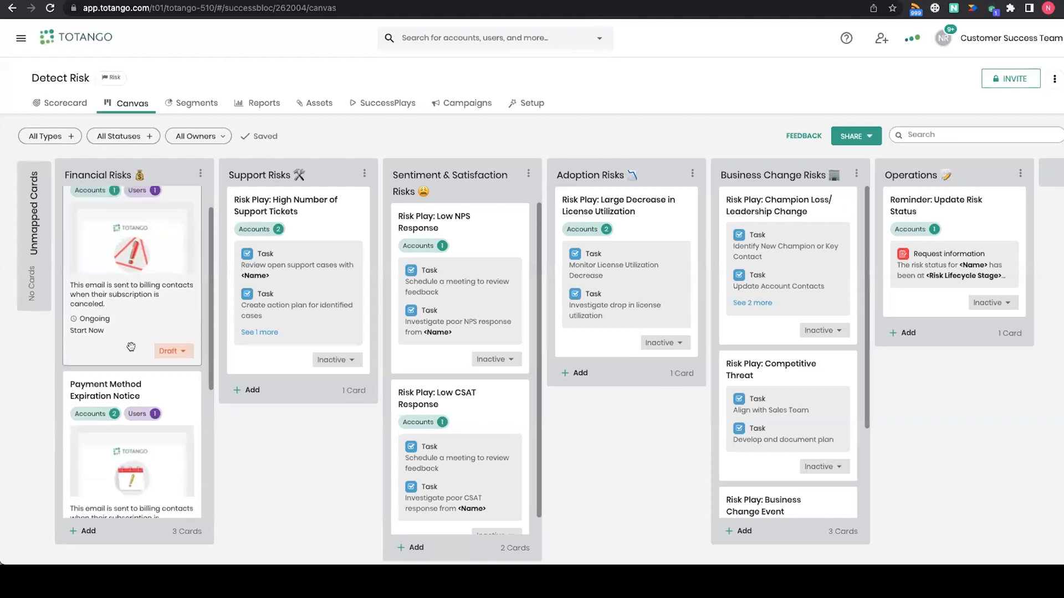
scroll(131, 347, "up", 2)
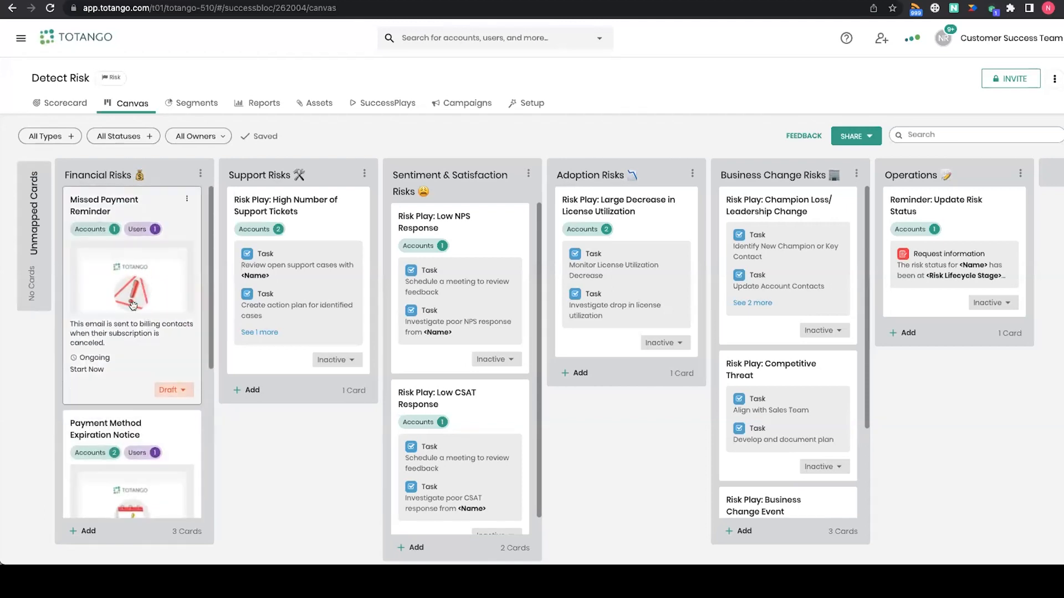
scroll(133, 307, "down", 2)
scroll(133, 307, "down", 2)
scroll(141, 387, "down", 2)
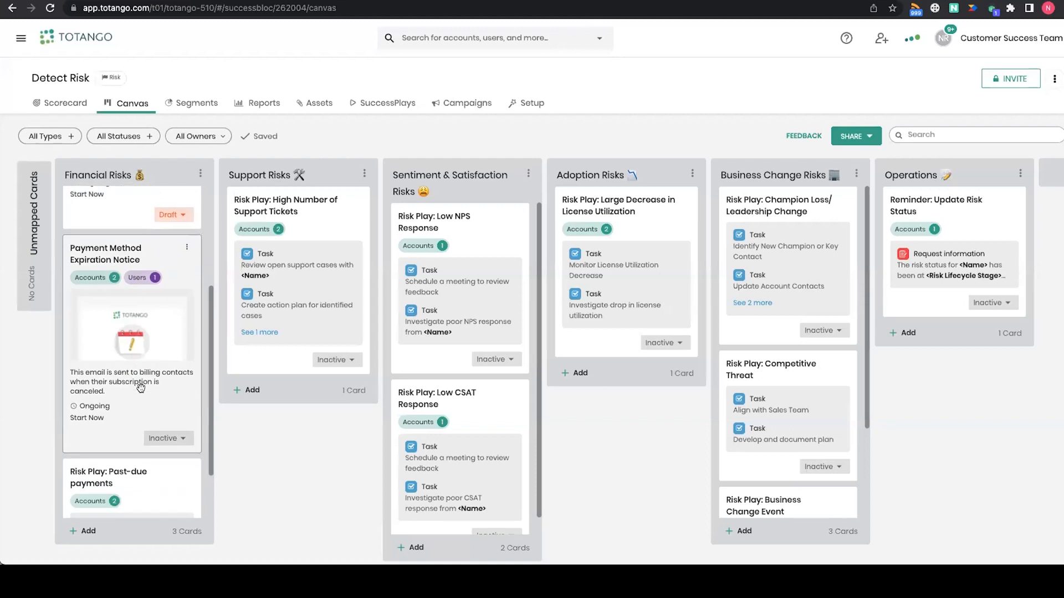
scroll(141, 388, "up", 4)
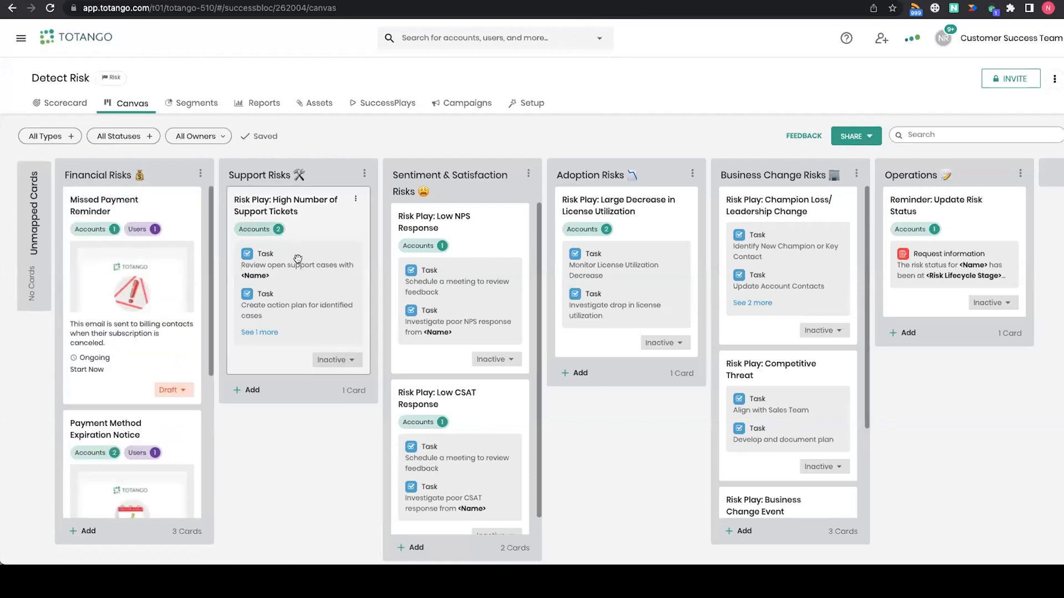
Step: Look over the cards in the Support Risks, Adoption Risks and Business Change Risks tracks
scroll(462, 276, "down", 1)
scroll(462, 276, "up", 1)
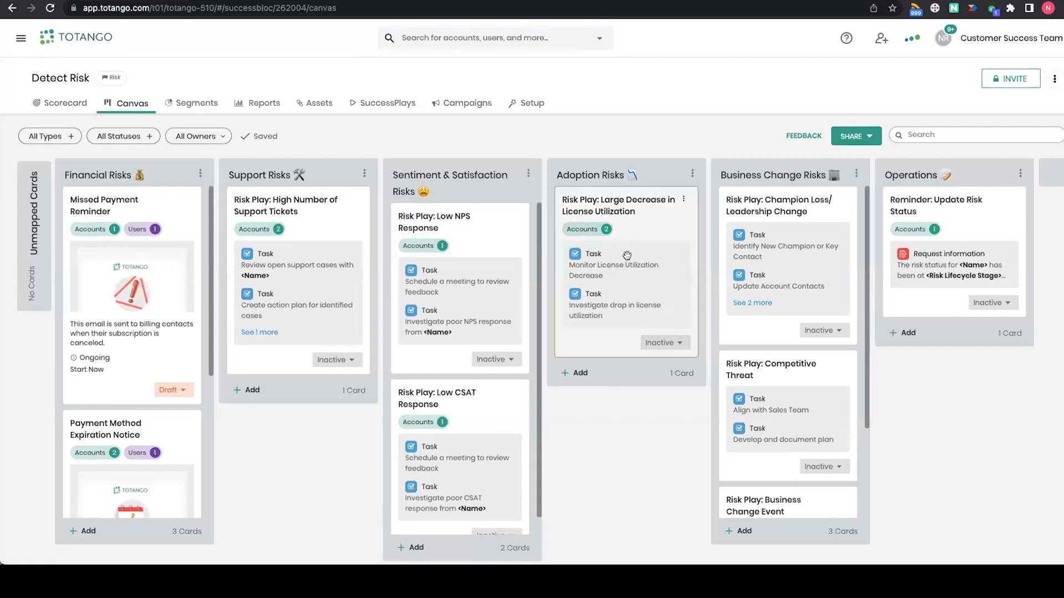
scroll(787, 275, "down", 3)
scroll(787, 276, "up", 3)
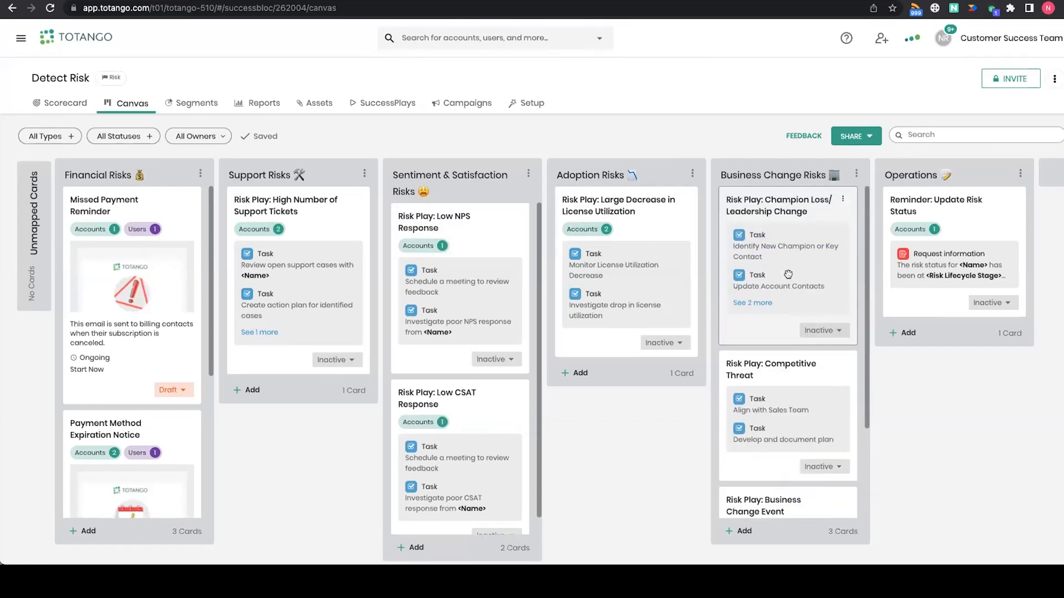
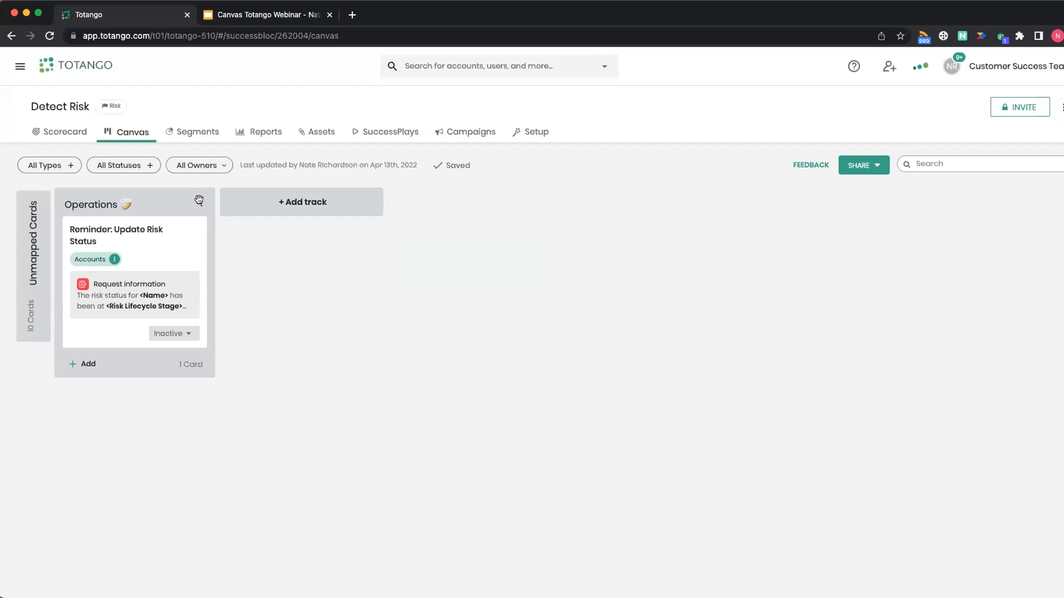
Step: Delete the Operations track, and expand the Unmapped Cards list to review the cards it holds
left_click(211, 338)
left_click(651, 350)
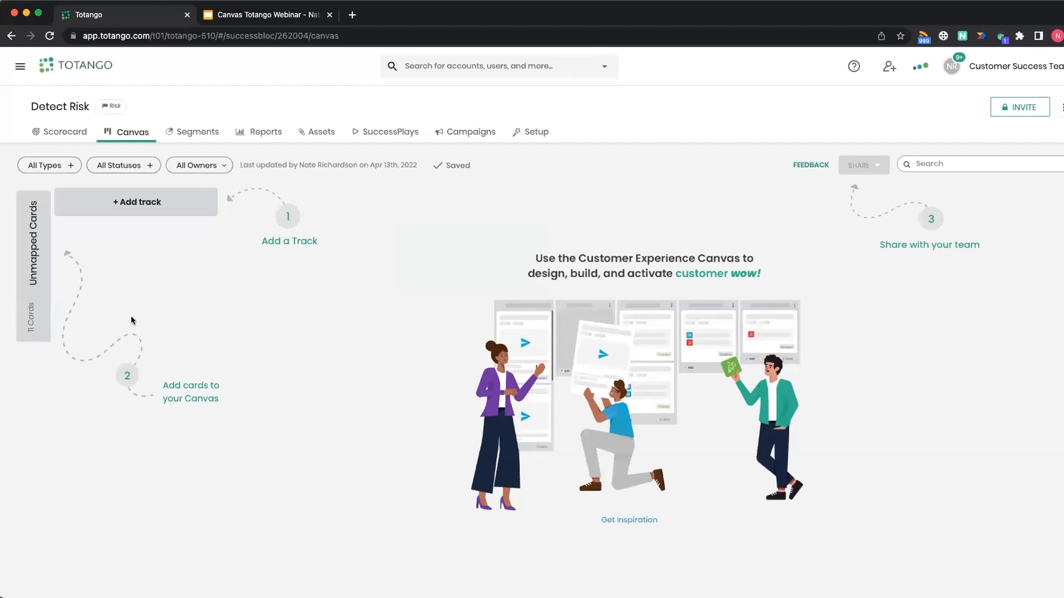
left_click(34, 243)
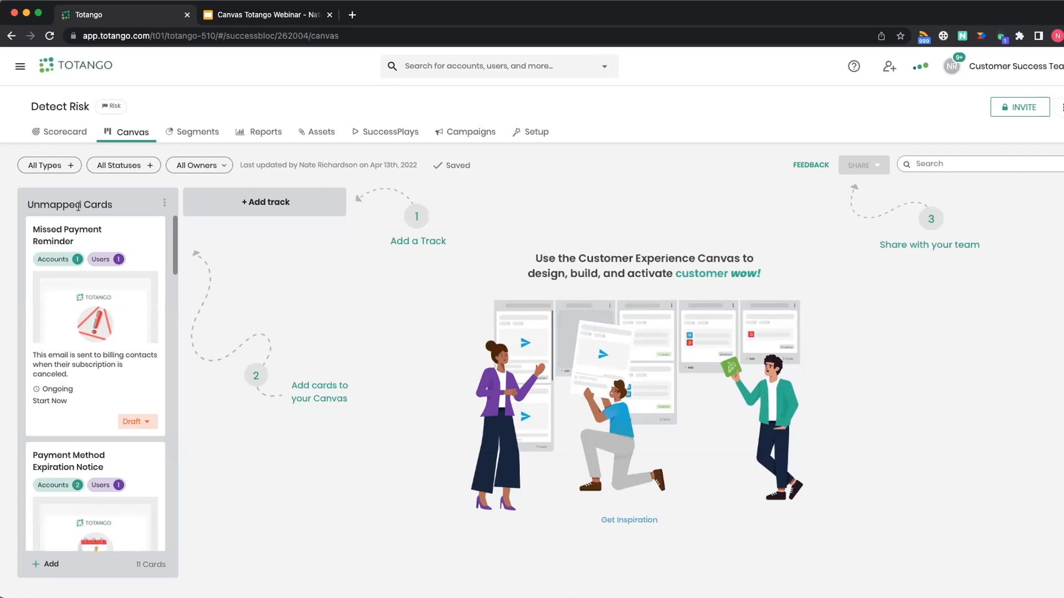
scroll(88, 320, "down", 10)
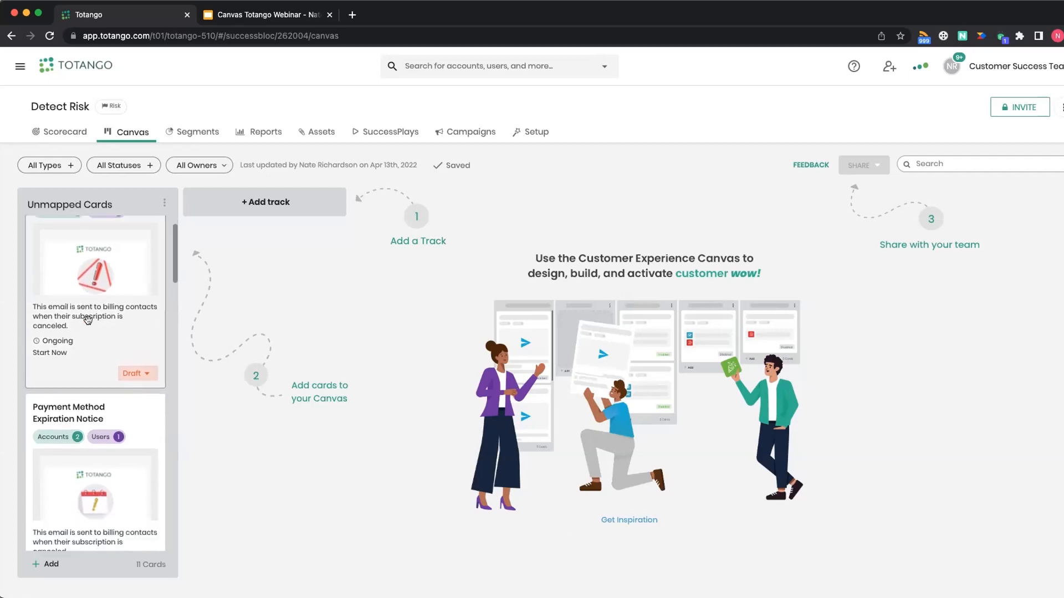
scroll(88, 319, "down", 10)
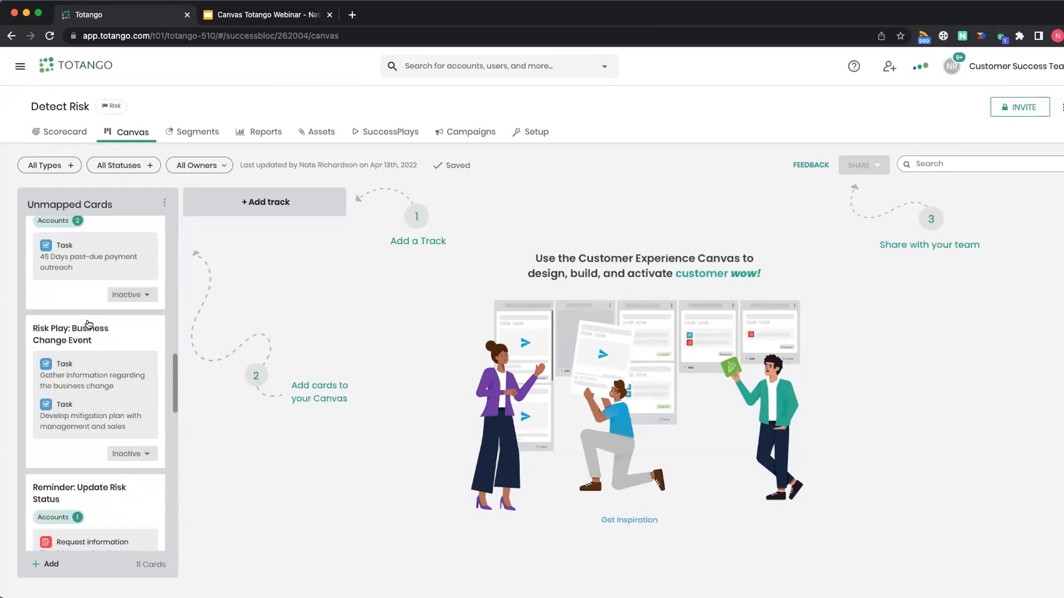
scroll(88, 319, "up", 8)
scroll(88, 319, "up", 10)
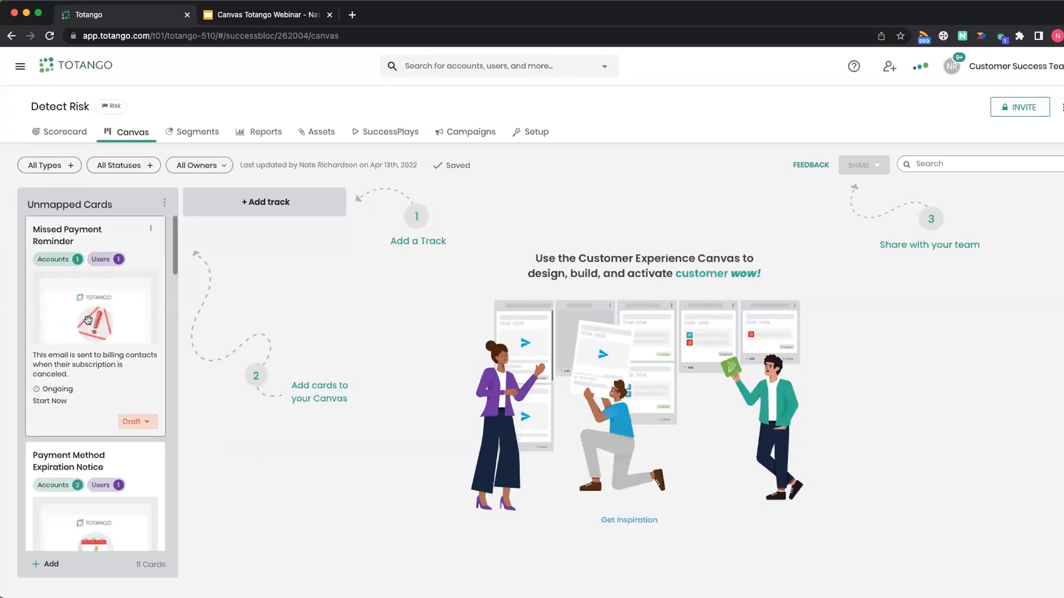
Step: Add a track named "Financial Risk" to the Detect Risk canvas
left_click(266, 203)
key("alt+shift+Left")
key("alt+shift+Left")
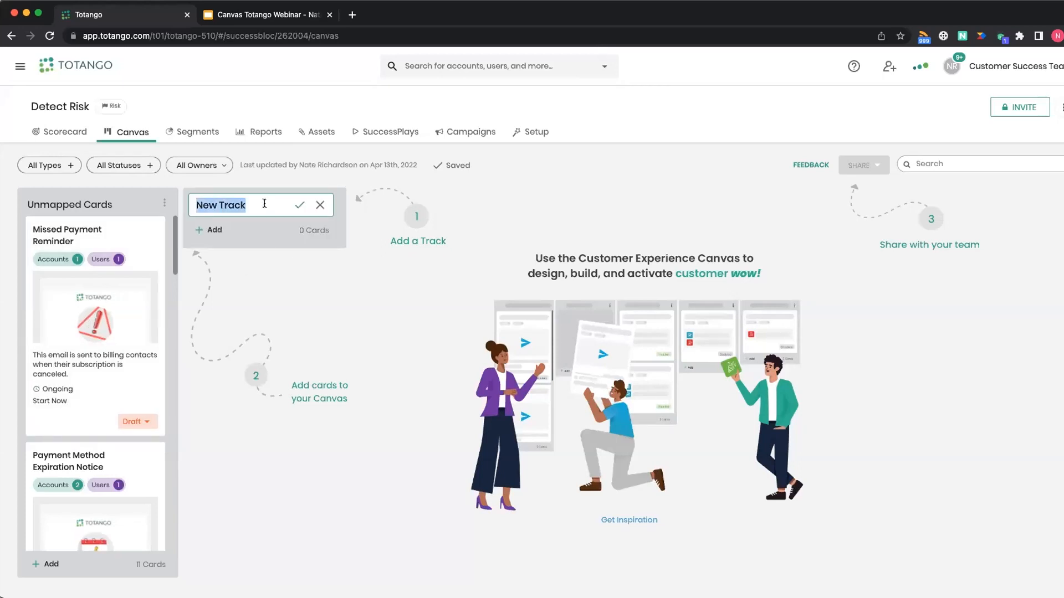
type("Fina")
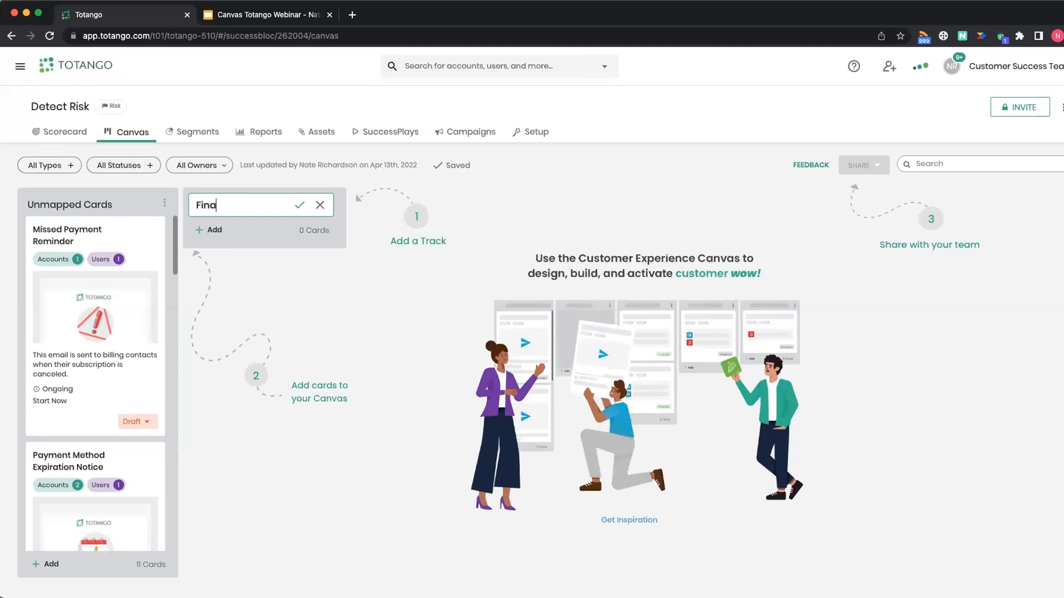
type("ncial Risk")
key("Return")
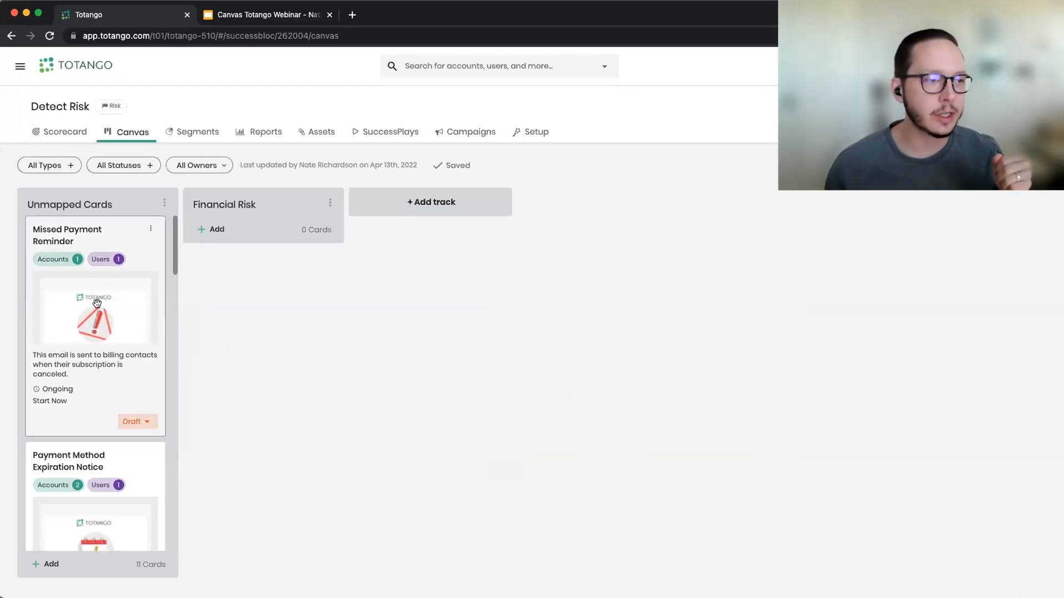
Step: Move the Missed Payment Reminder, Payment Method Expiration Notice and Risk Play: Champion Loss/Leadership Change cards from Unmapped Cards into the Financial Risk track
left_click_drag(133, 305, 255, 288)
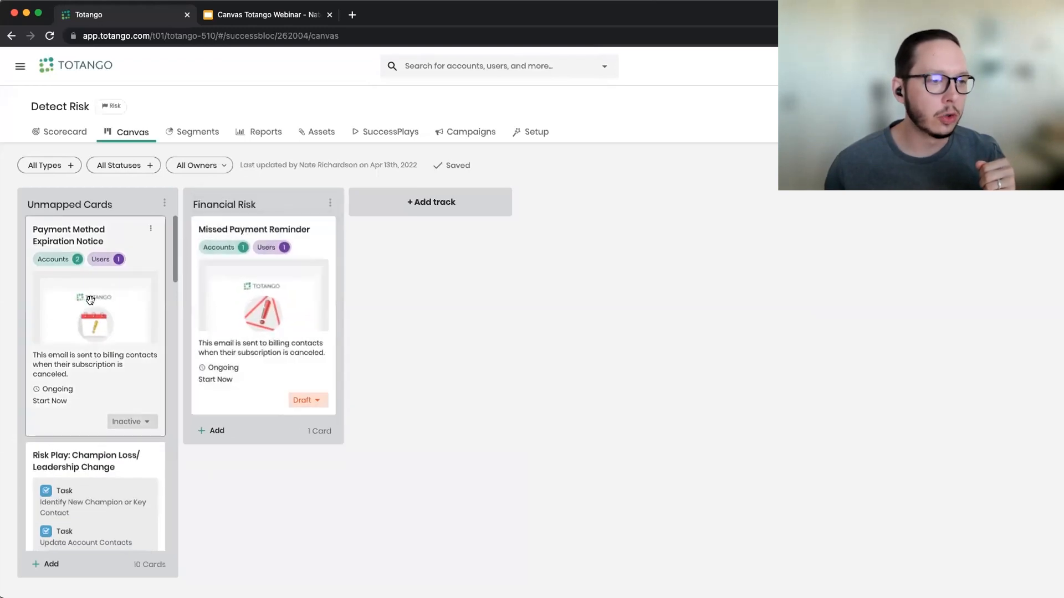
left_click_drag(88, 300, 246, 308)
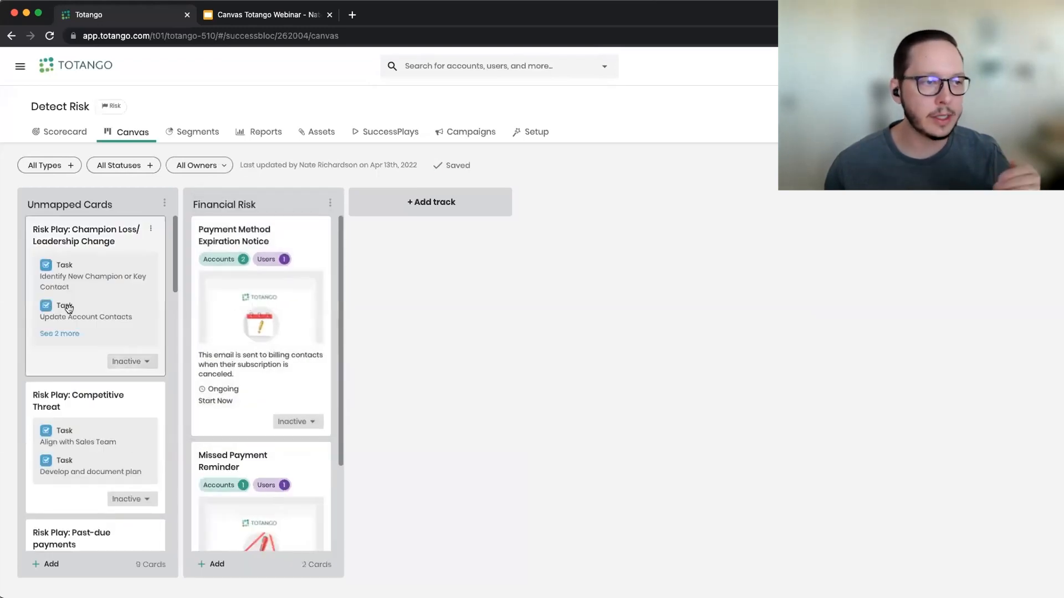
left_click_drag(165, 340, 233, 309)
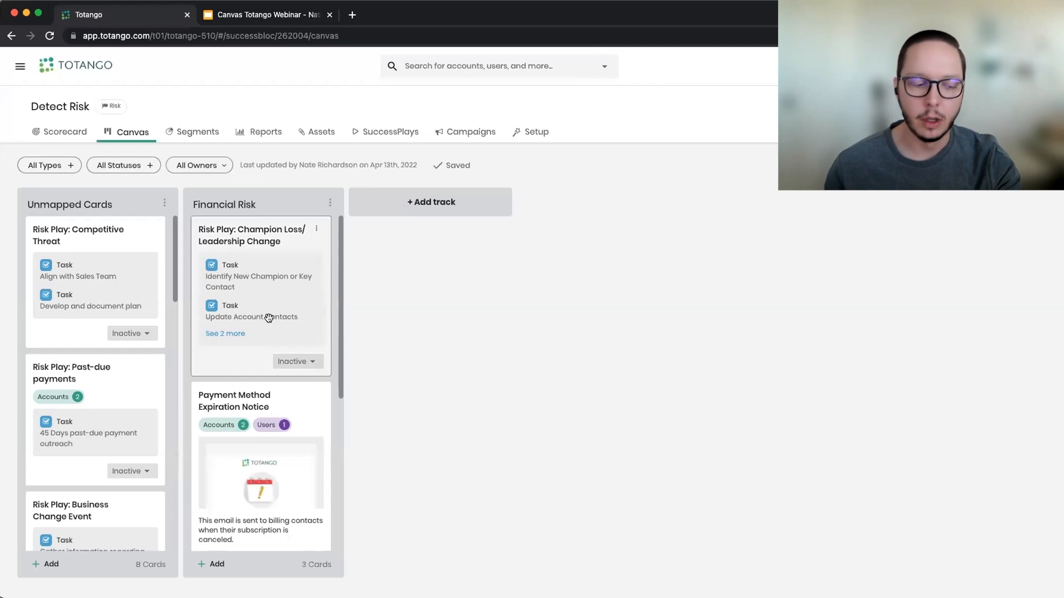
Step: Activate the Risk Play: Champion Loss/Leadership Change card in the Financial Risk track
left_click(308, 363)
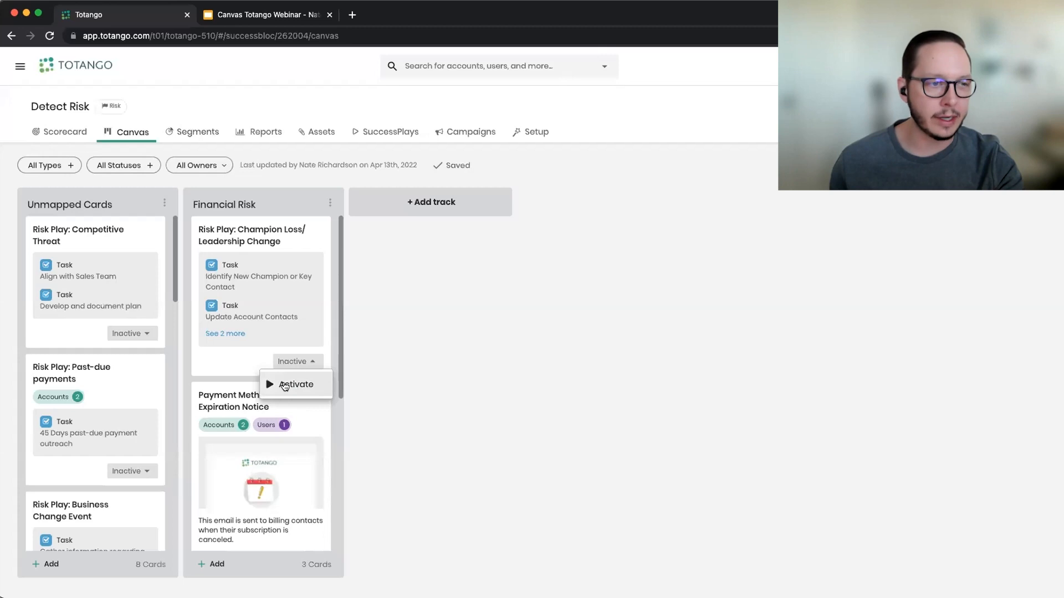
left_click(284, 386)
left_click(667, 357)
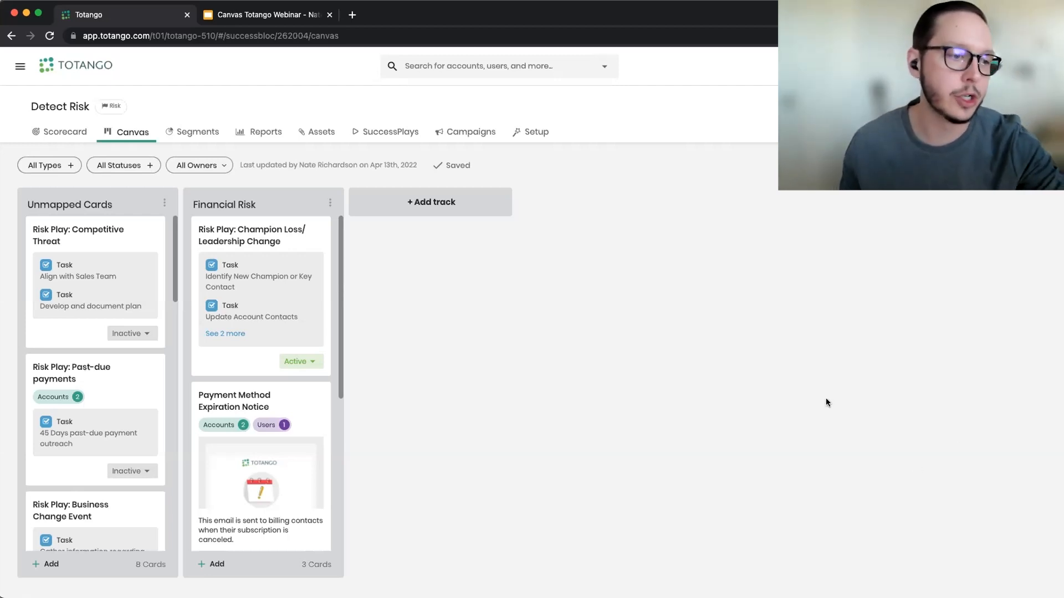
Step: Open the Payment Method Expiration Notice campaign for editing, and review its email content and the components of the email designer
scroll(292, 430, "down", 3)
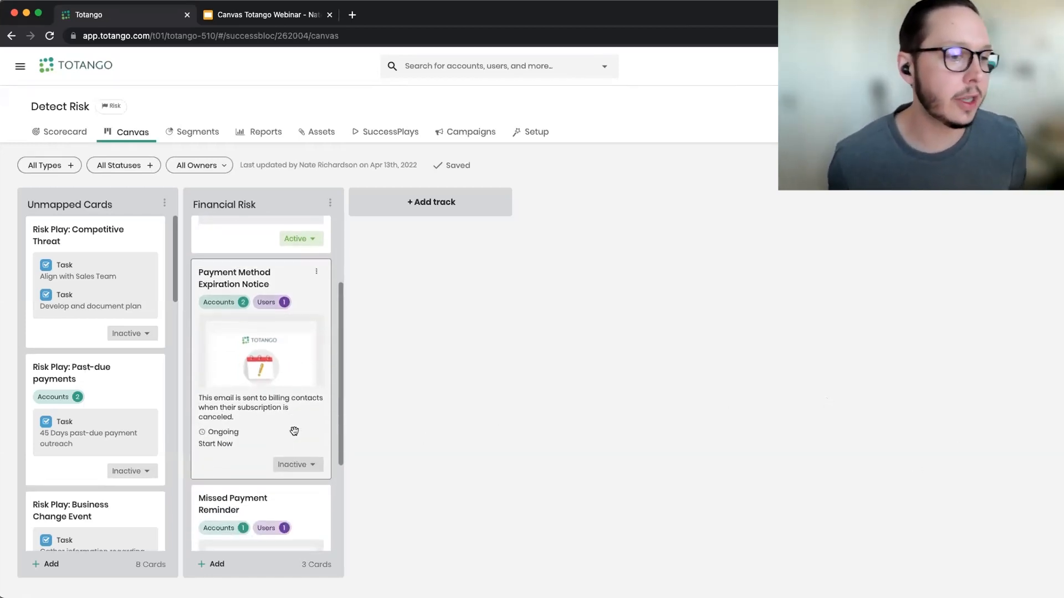
left_click(317, 272)
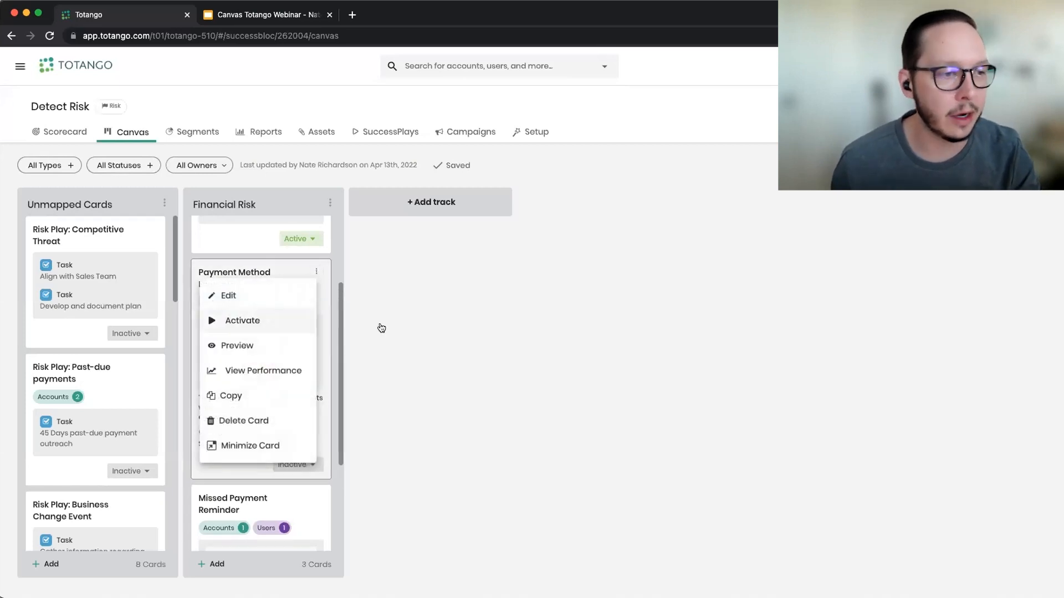
left_click(265, 298)
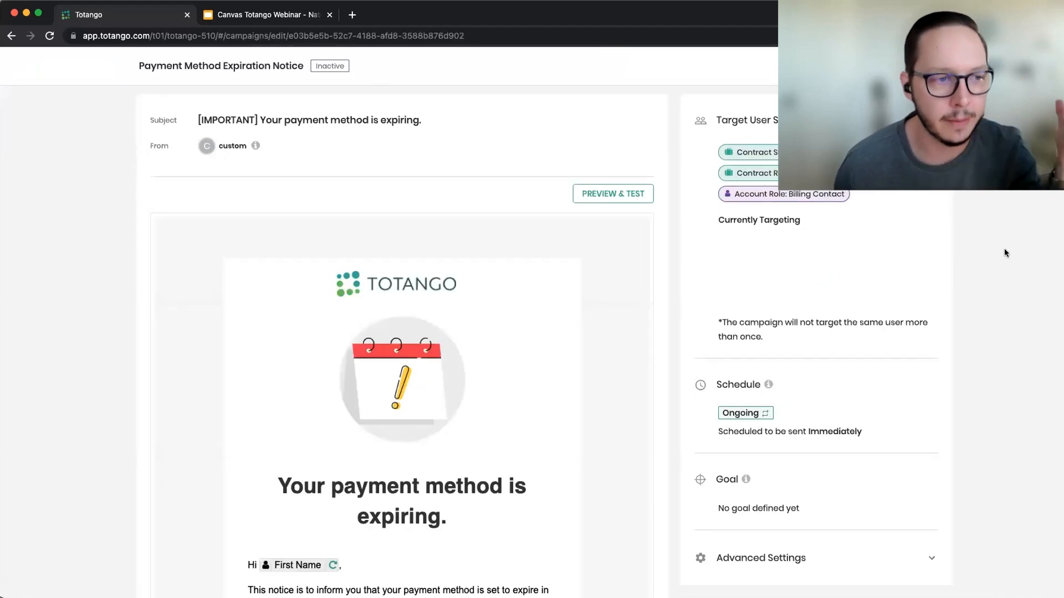
scroll(584, 351, "down", 4)
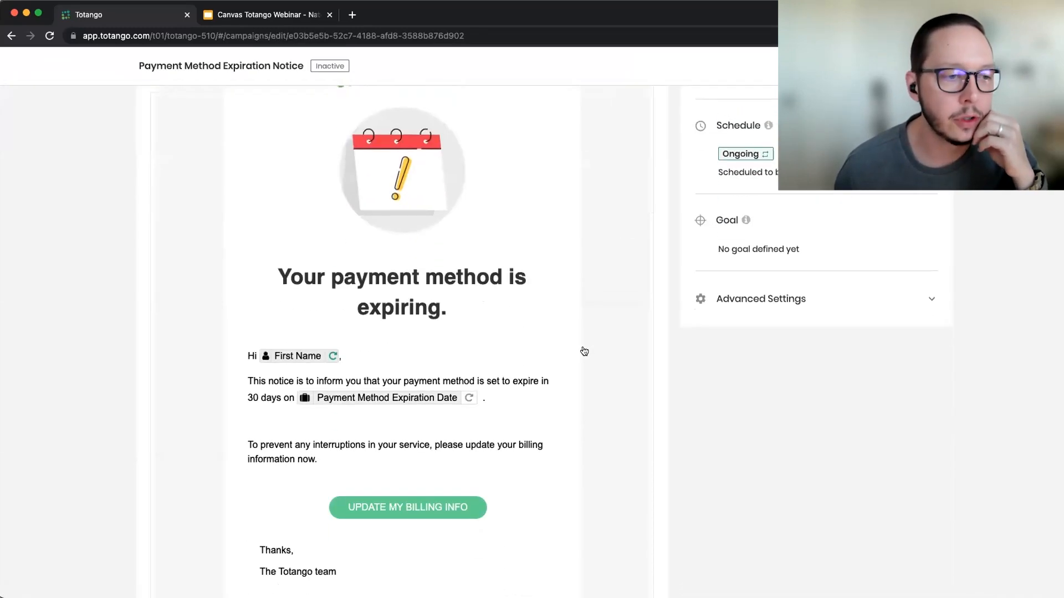
scroll(610, 258, "up", 2)
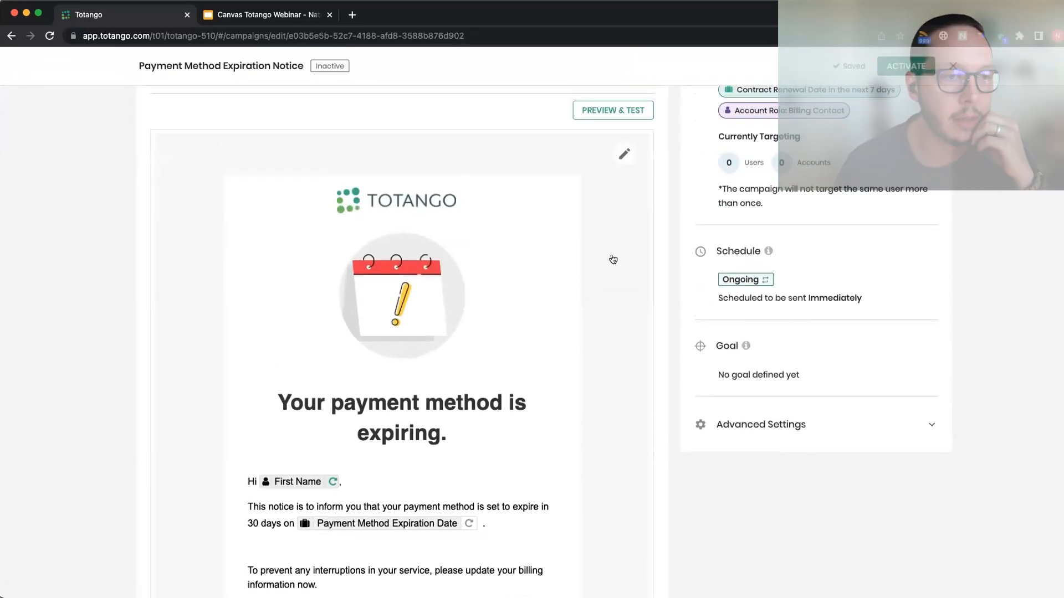
left_click(624, 153)
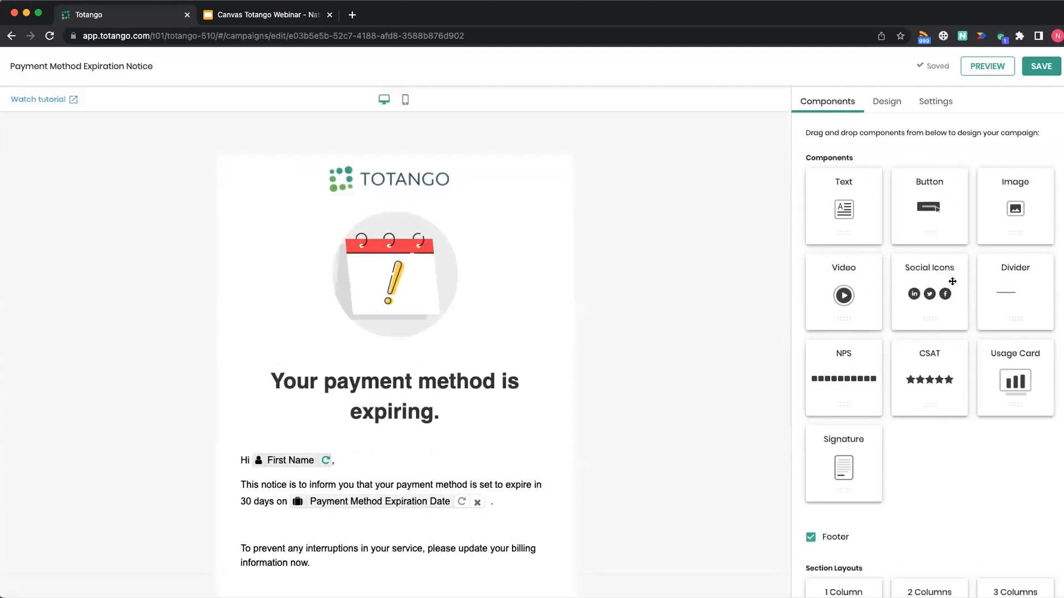
left_click(413, 182)
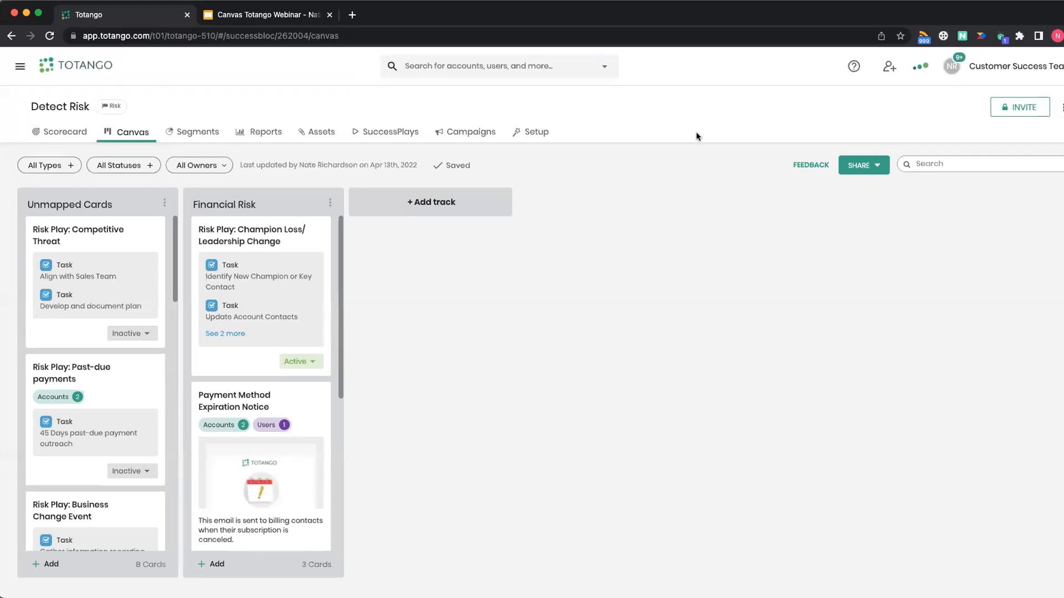
Step: Open the Totango settings and look through the My Account and General pages
left_click(19, 68)
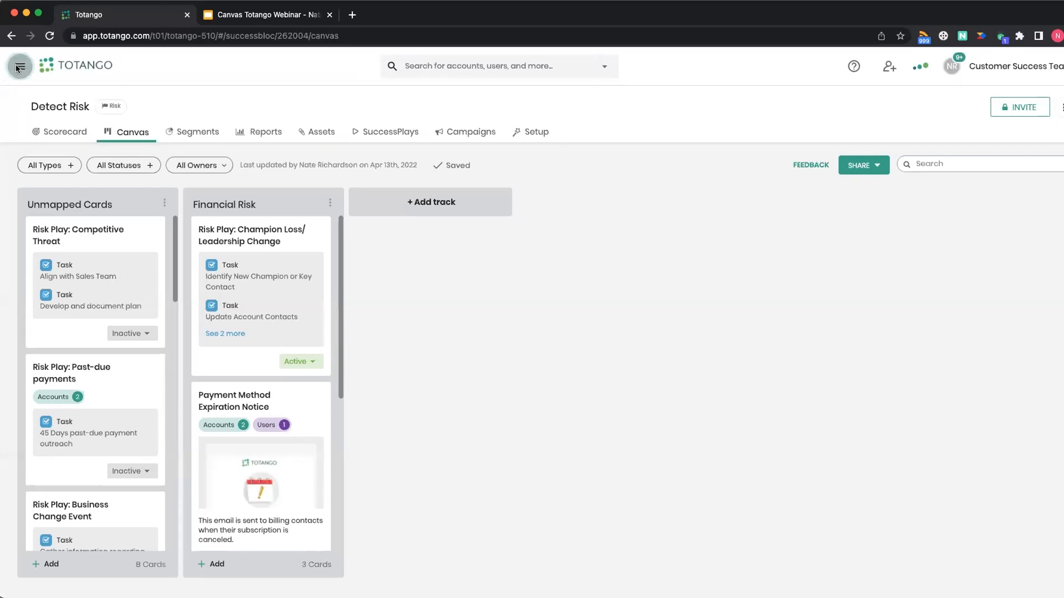
left_click(97, 578)
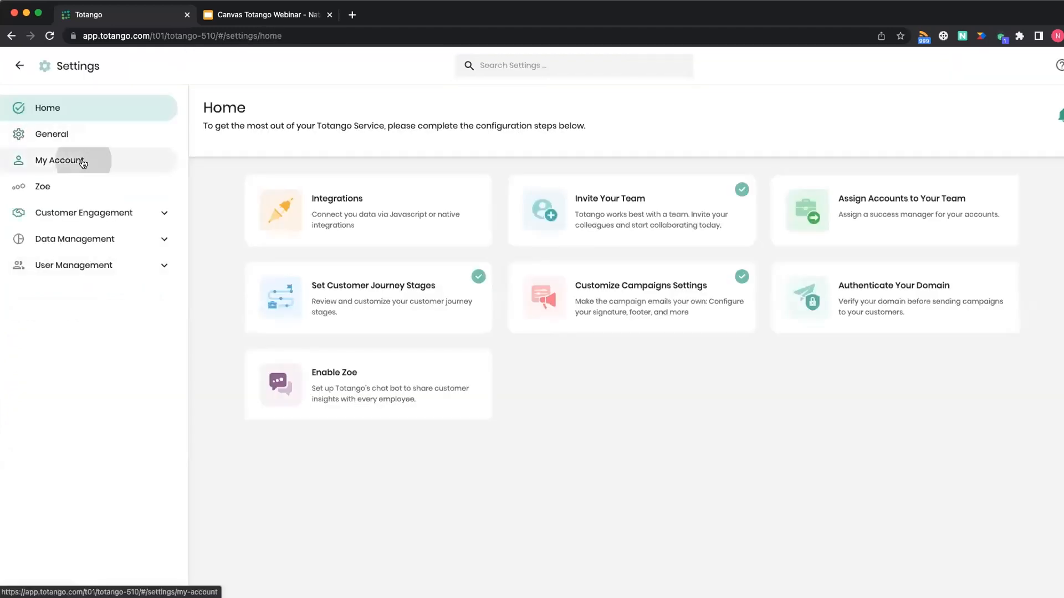
left_click(82, 162)
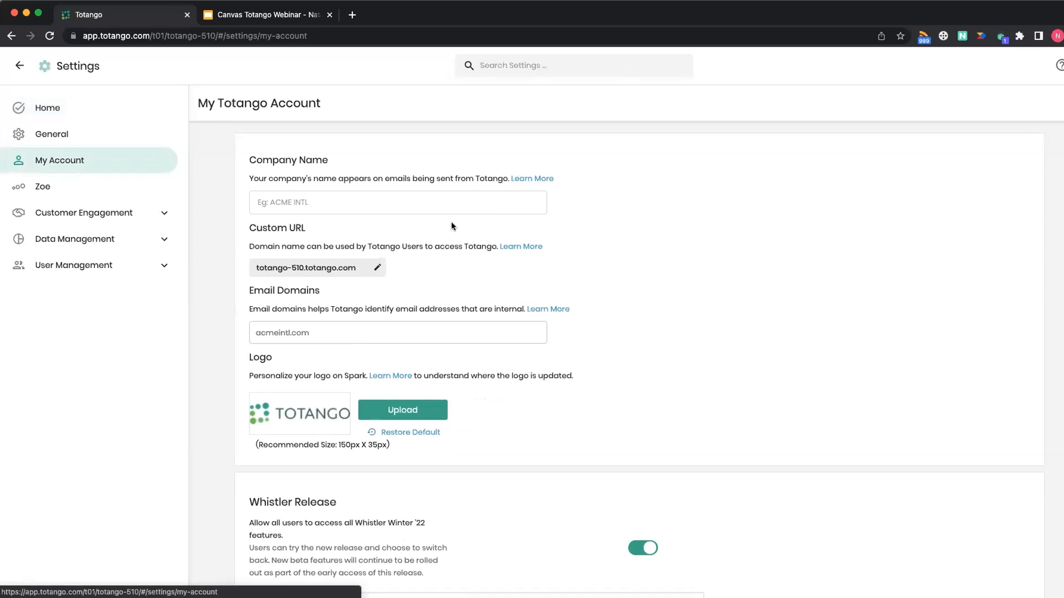
scroll(451, 223, "down", 15)
scroll(452, 222, "up", 5)
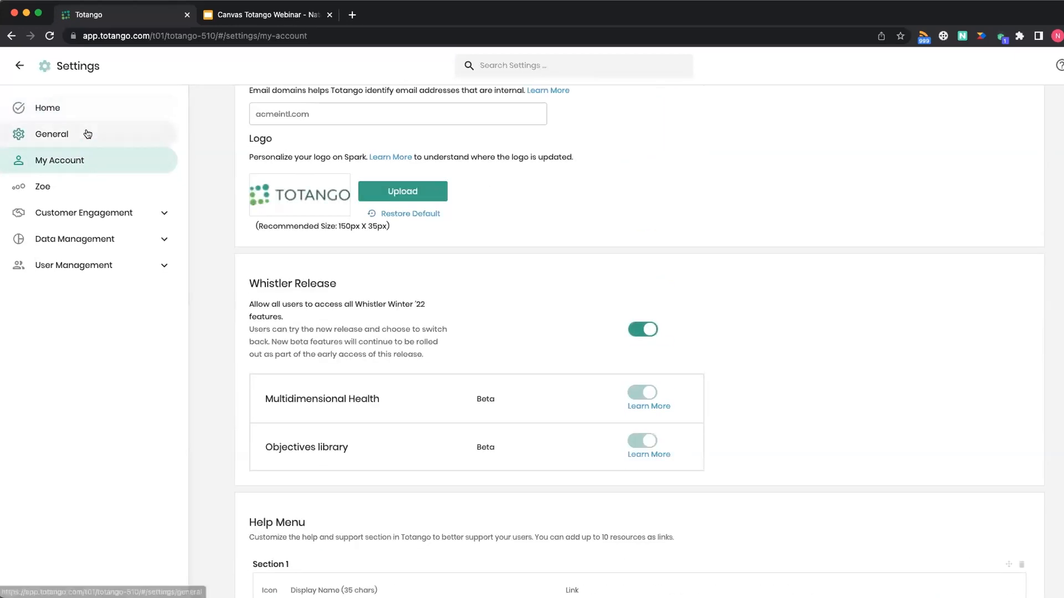
left_click(85, 133)
scroll(515, 254, "down", 3)
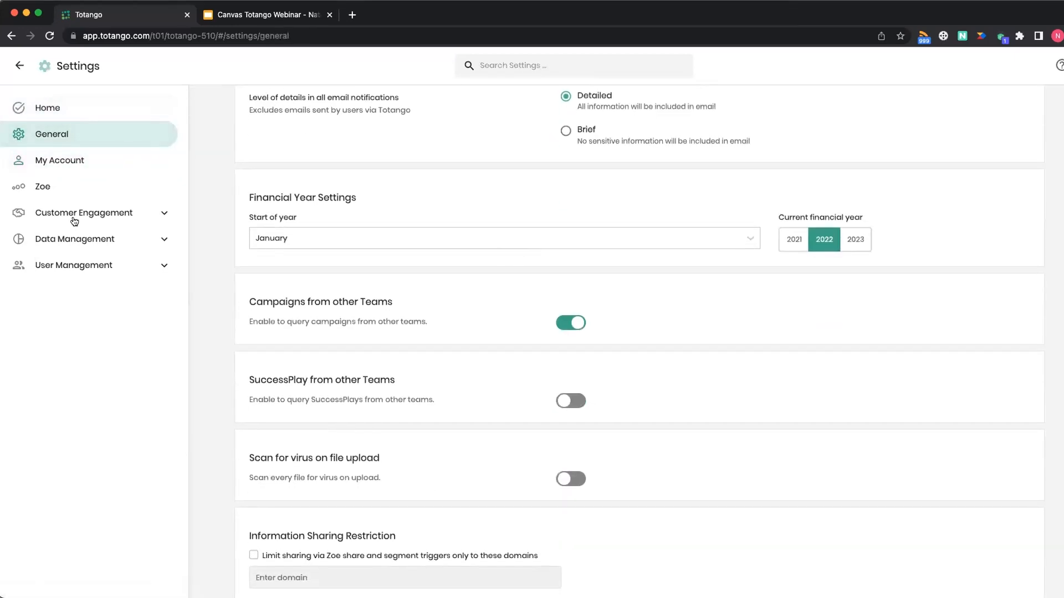
Step: Open the Campaigns Settings under Customer Engagement, and review the Email Content and Theme options
left_click(114, 215)
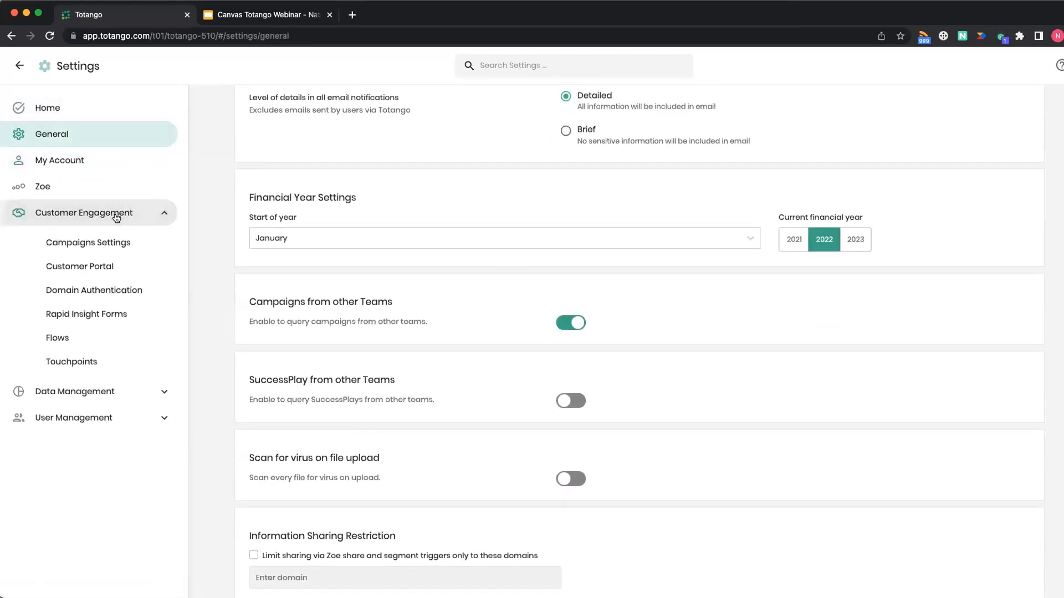
left_click(107, 247)
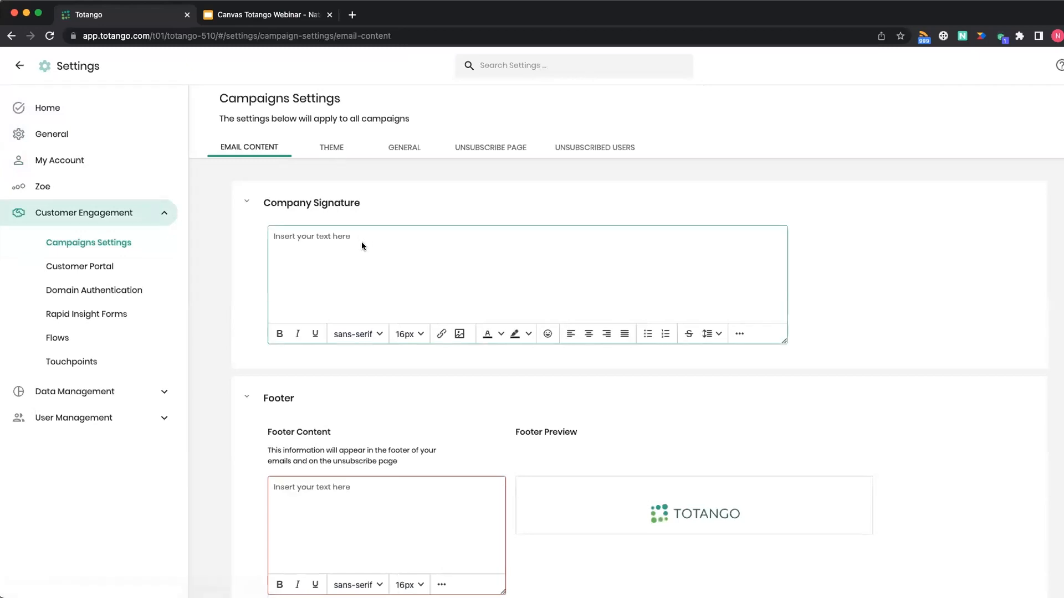
scroll(361, 242, "down", 1)
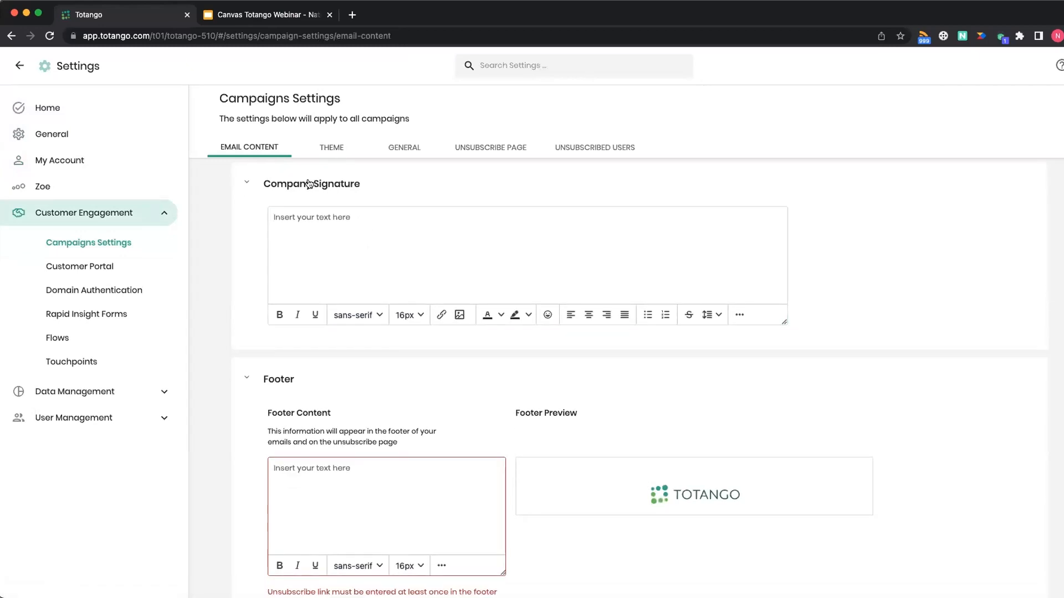
scroll(401, 227, "down", 3)
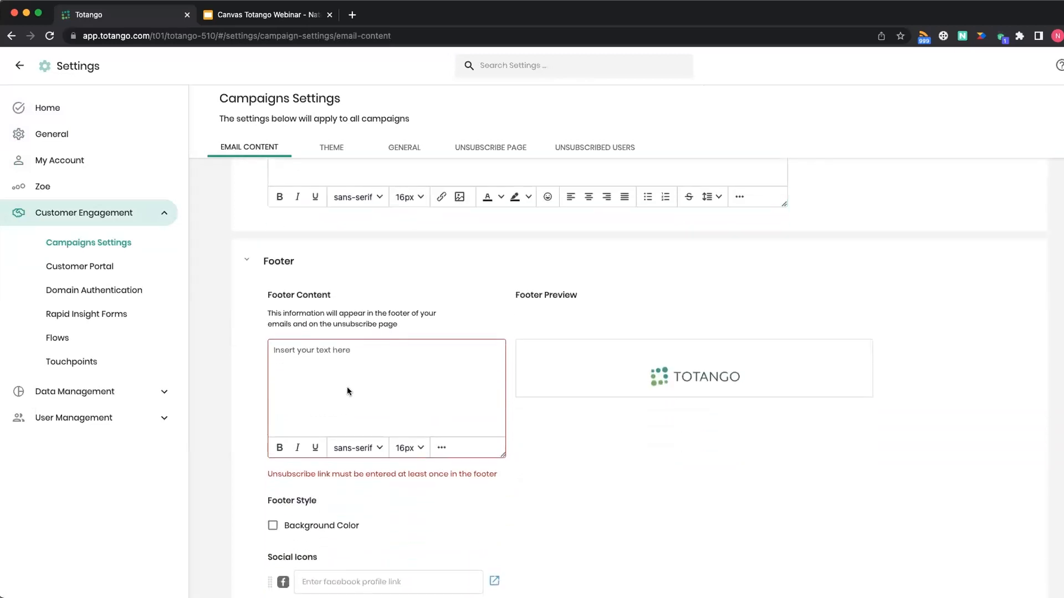
scroll(385, 401, "down", 5)
scroll(665, 383, "down", 4)
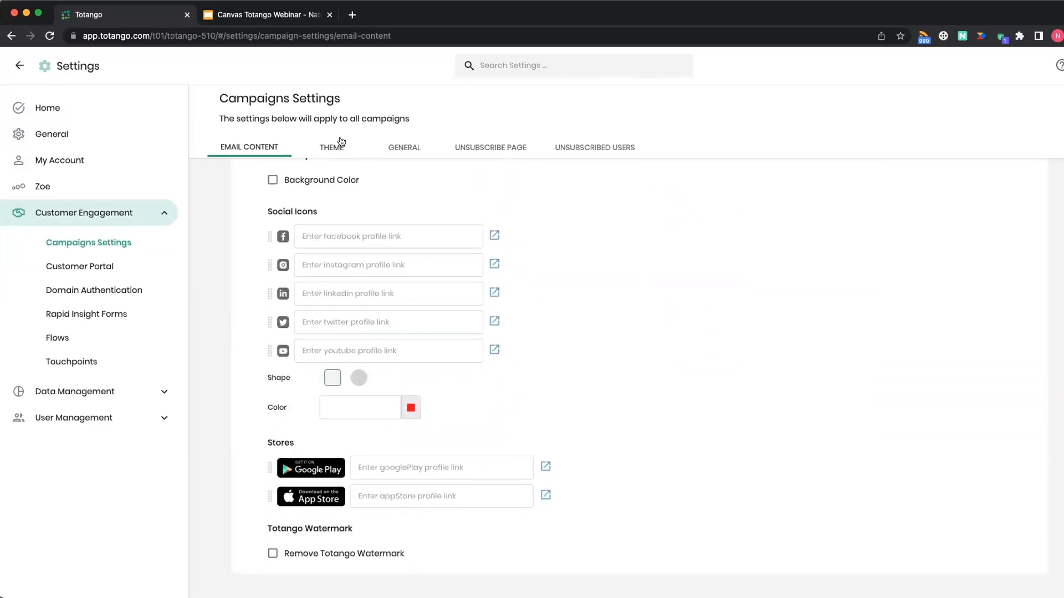
left_click(341, 142)
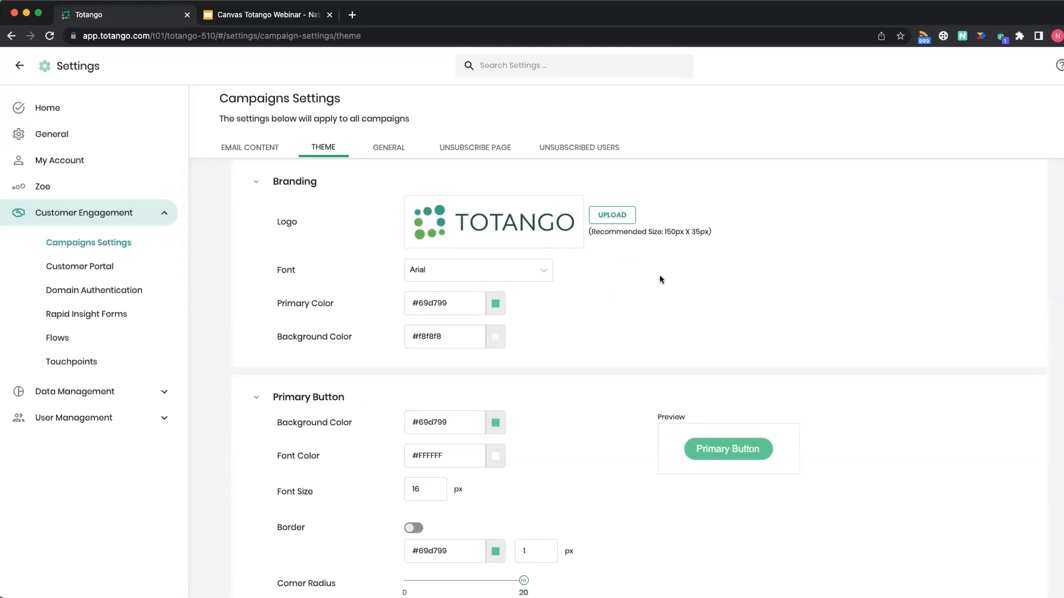
scroll(541, 341, "down", 5)
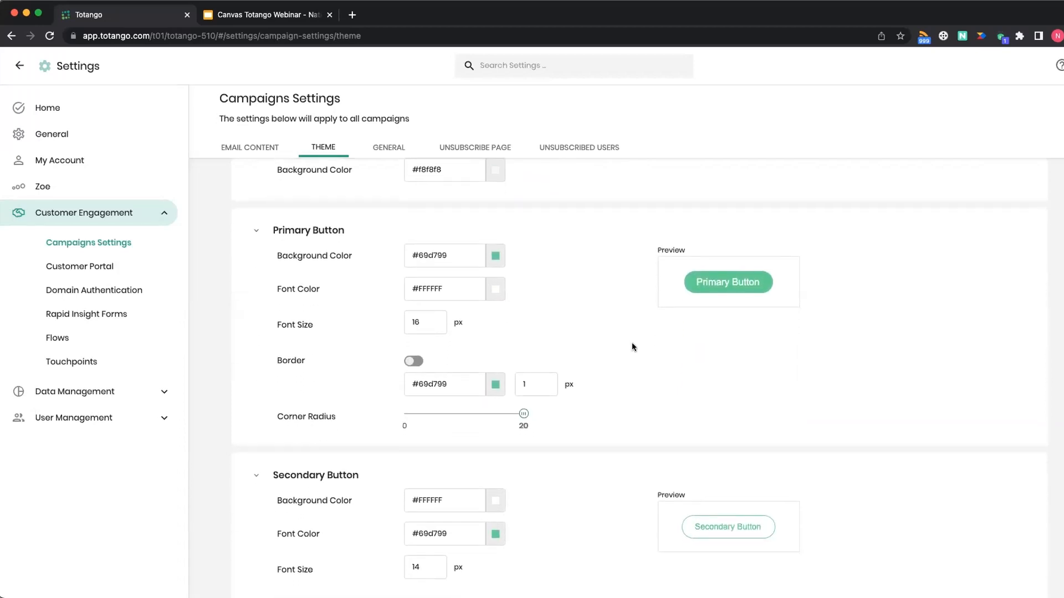
Step: Review the Branding section of the campaign theme settings, and return to the Detect Risk canvas
scroll(630, 345, "up", 5)
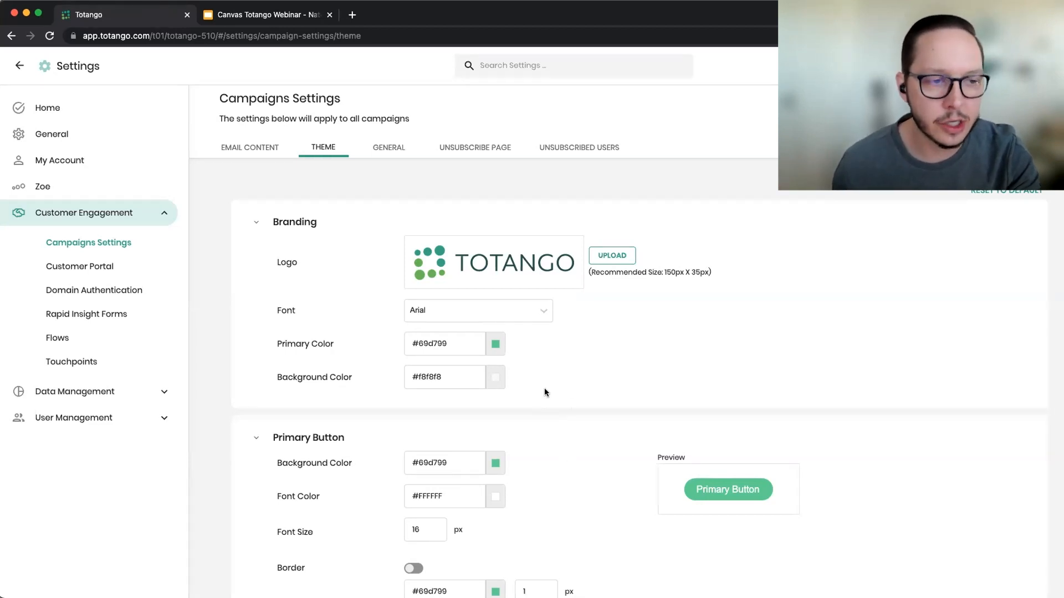
left_click(15, 65)
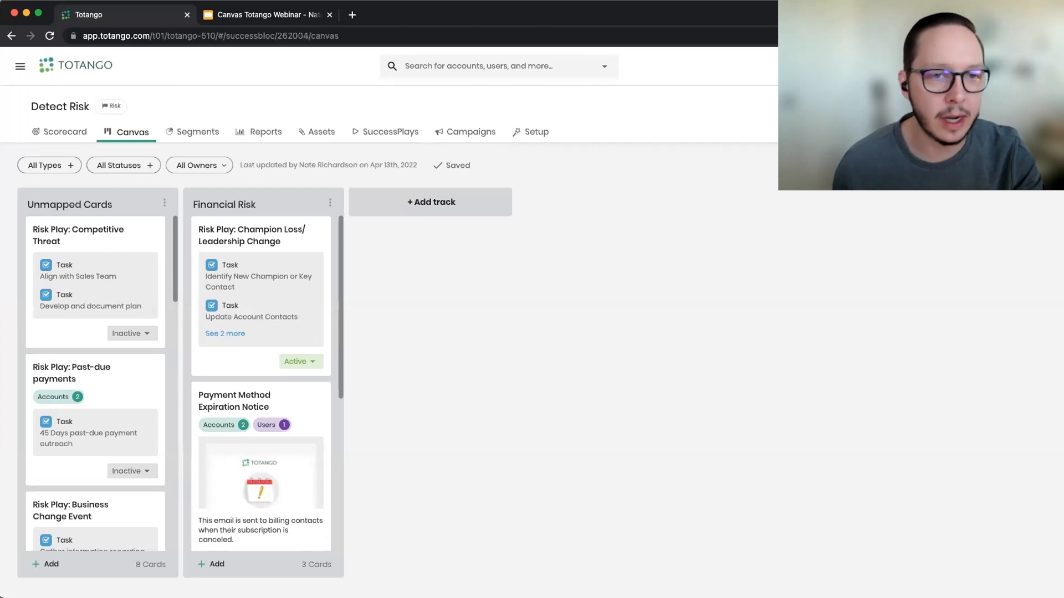
Step: View the details of the Risk Play: Champion Loss/Leadership Change card in the Financial Risk track, and close them
scroll(269, 412, "down", 3)
scroll(310, 360, "up", 2)
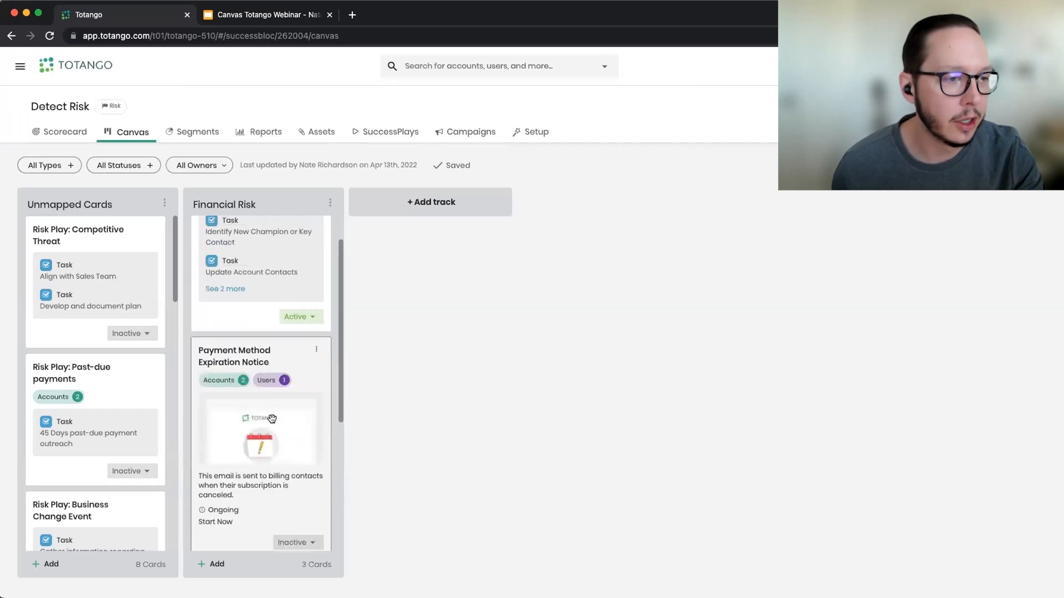
scroll(265, 260, "up", 3)
left_click(265, 260)
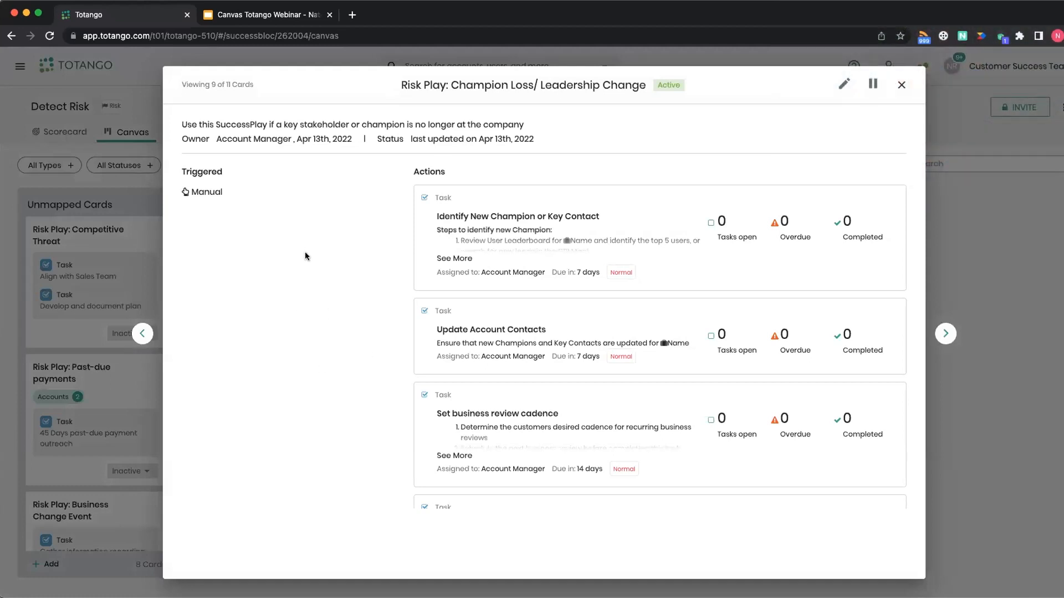
left_click(902, 86)
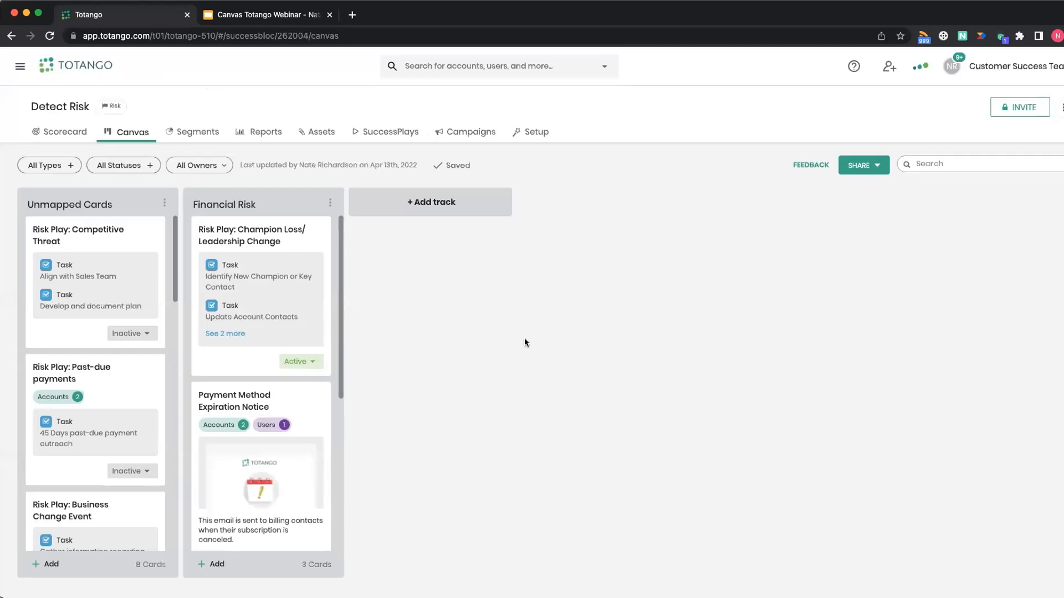
Step: View the performance of the Payment Method Expiration Notice campaign, and return to the Detect Risk canvas
scroll(300, 352, "down", 2)
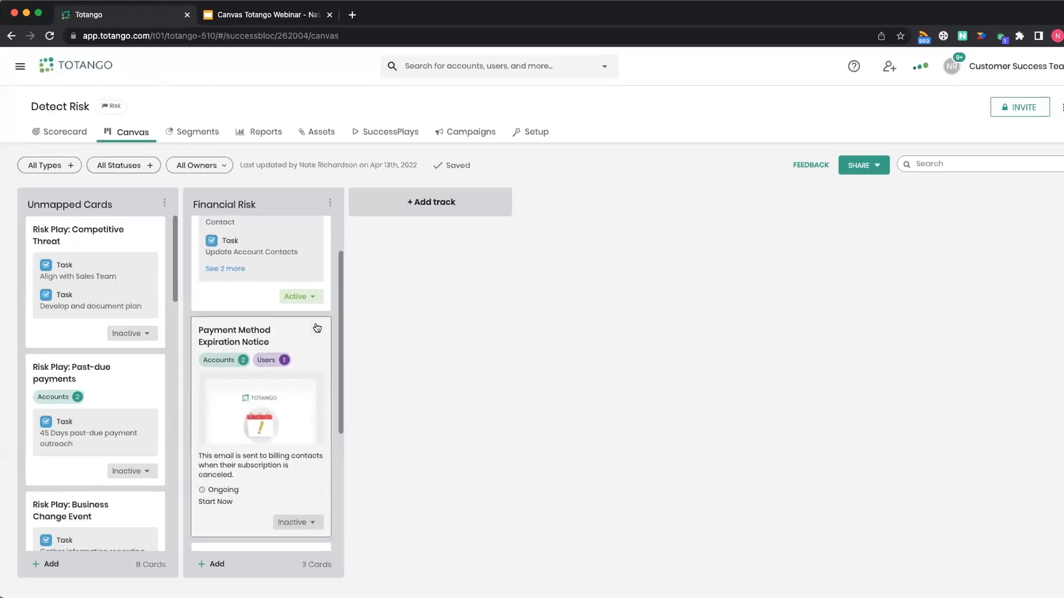
scroll(315, 326, "up", 2)
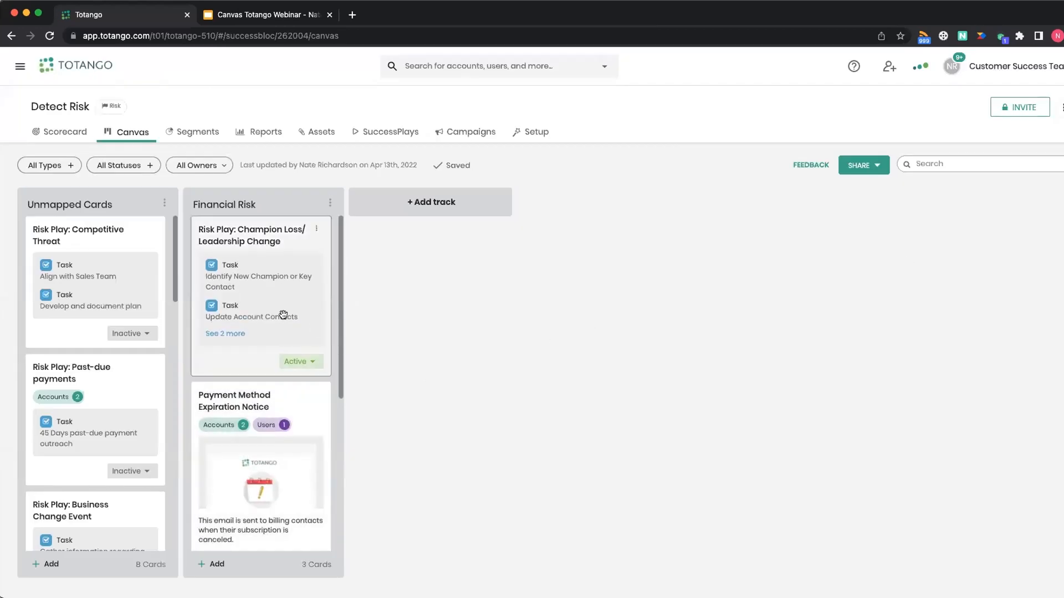
left_click(317, 394)
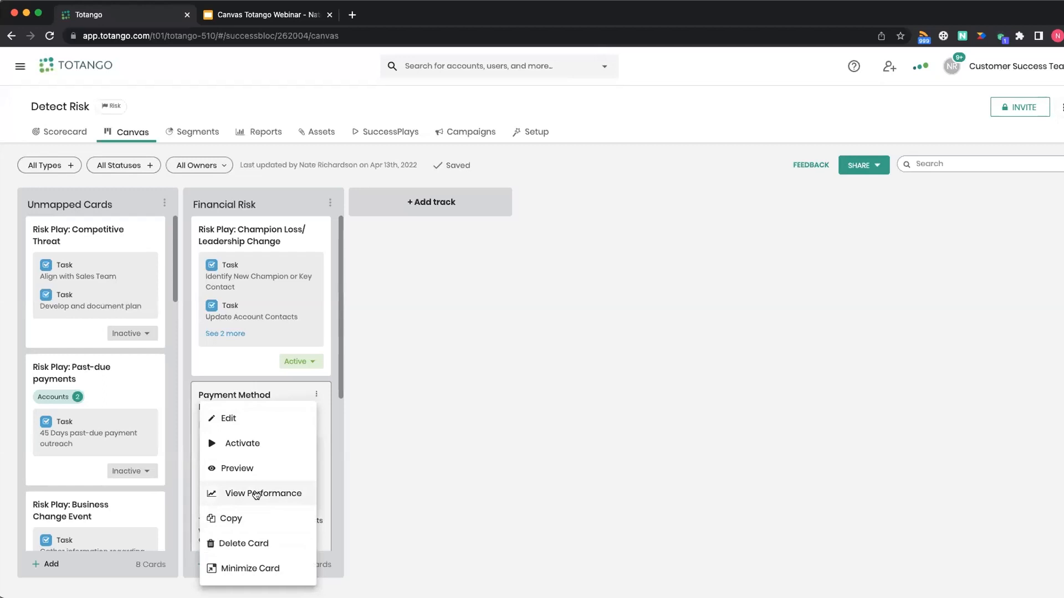
left_click(255, 494)
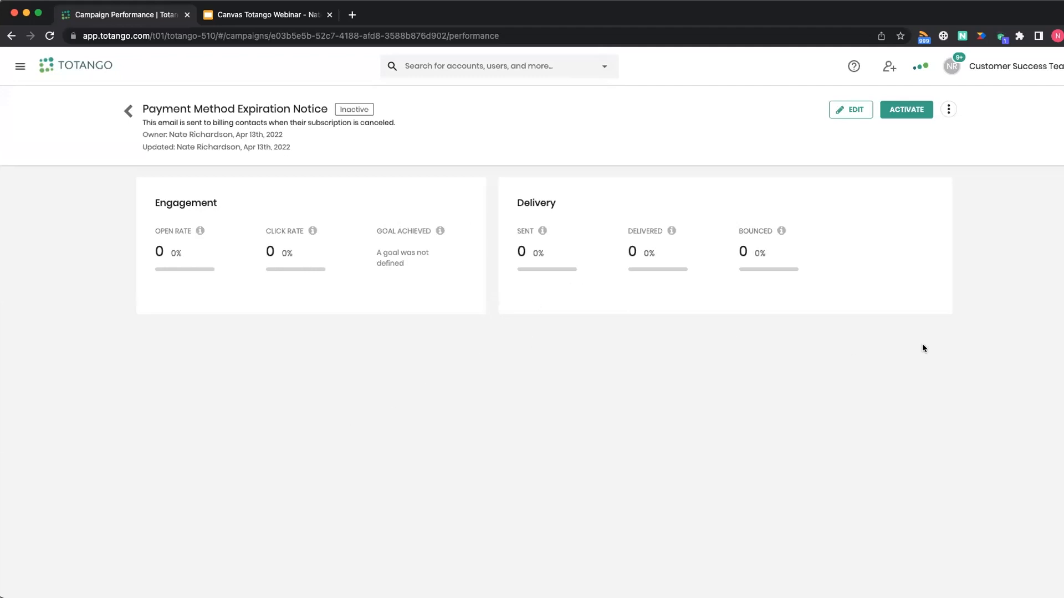
left_click(127, 112)
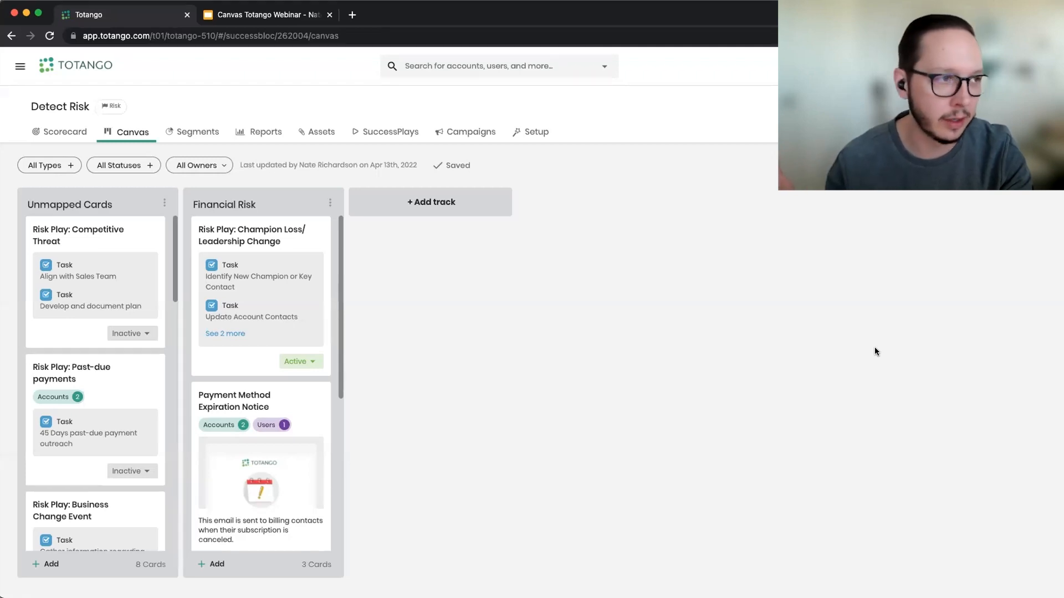
Step: Open the Detect Risk scorecard and review its goals, from Manage Customer Risk to Resolve Risks Quickly
left_click(62, 132)
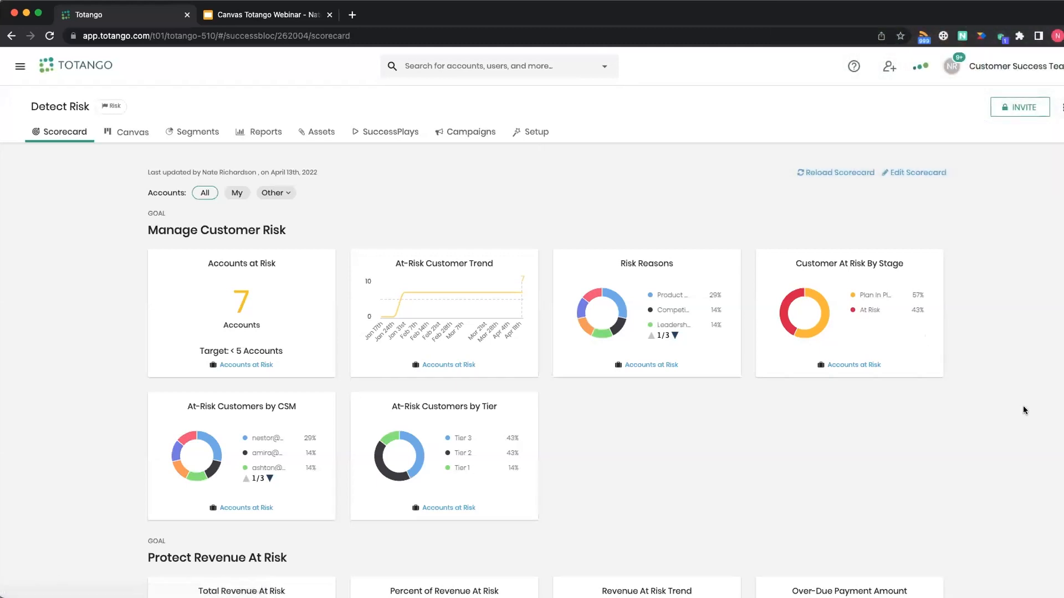
scroll(1023, 407, "down", 5)
scroll(1023, 409, "down", 5)
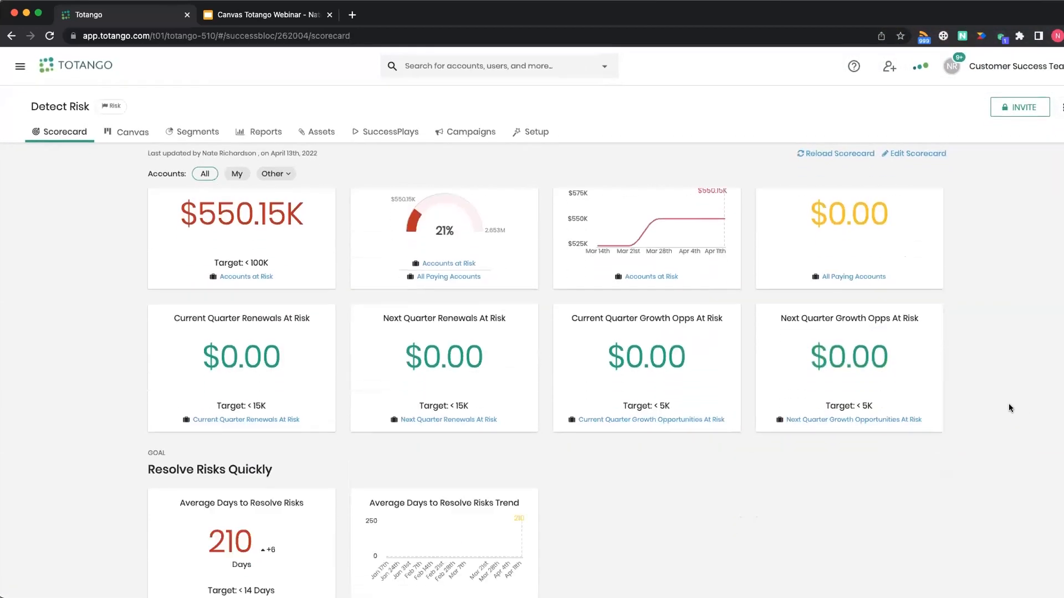
scroll(995, 395, "up", 5)
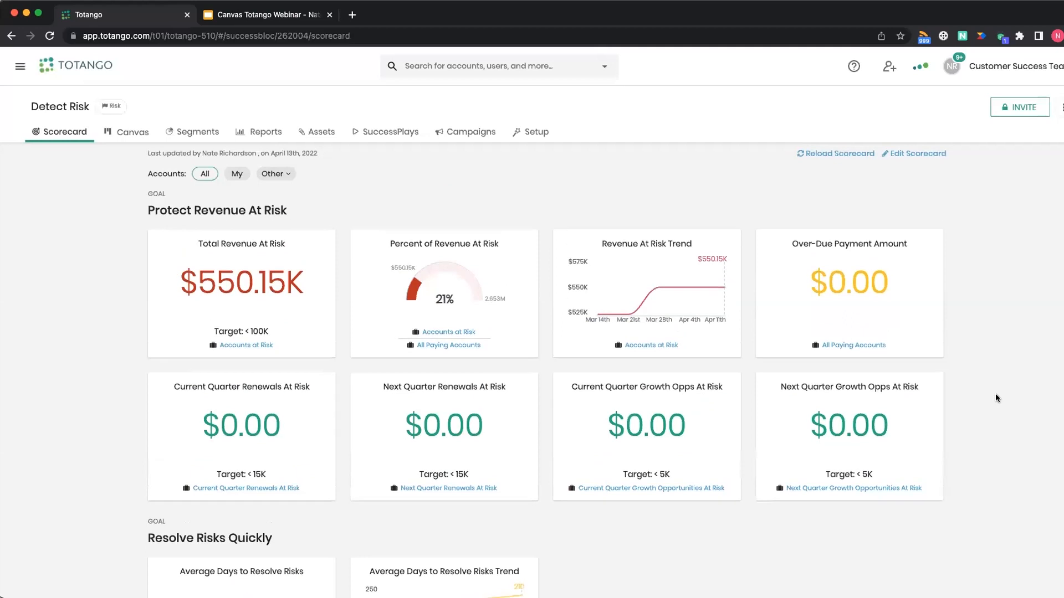
scroll(996, 397, "up", 5)
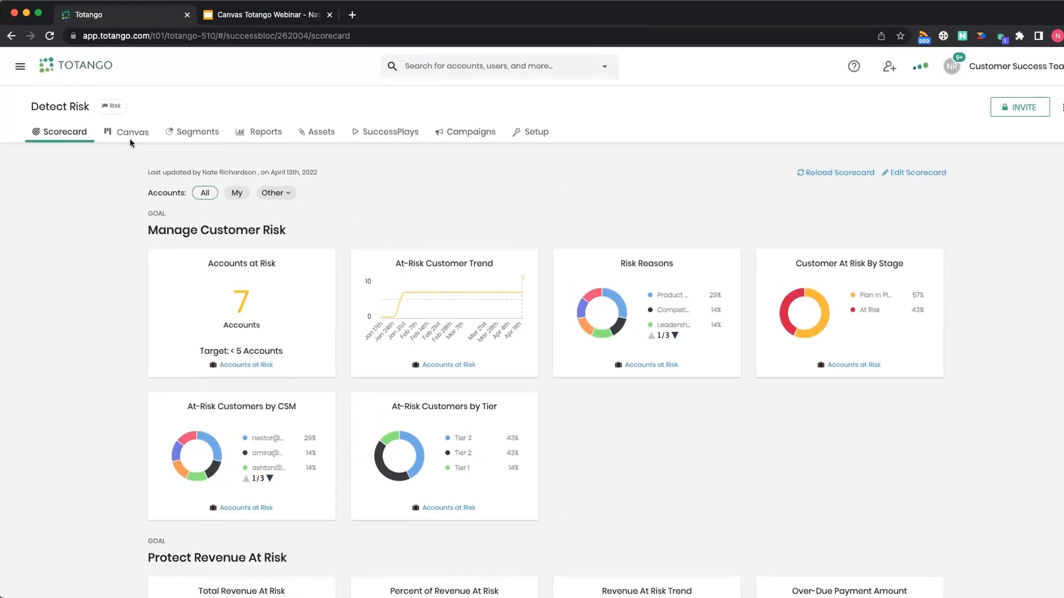
Step: Review the scorecard goals of the Manage Onboarding Projects SuccessBLOC, and open its canvas
left_click(20, 66)
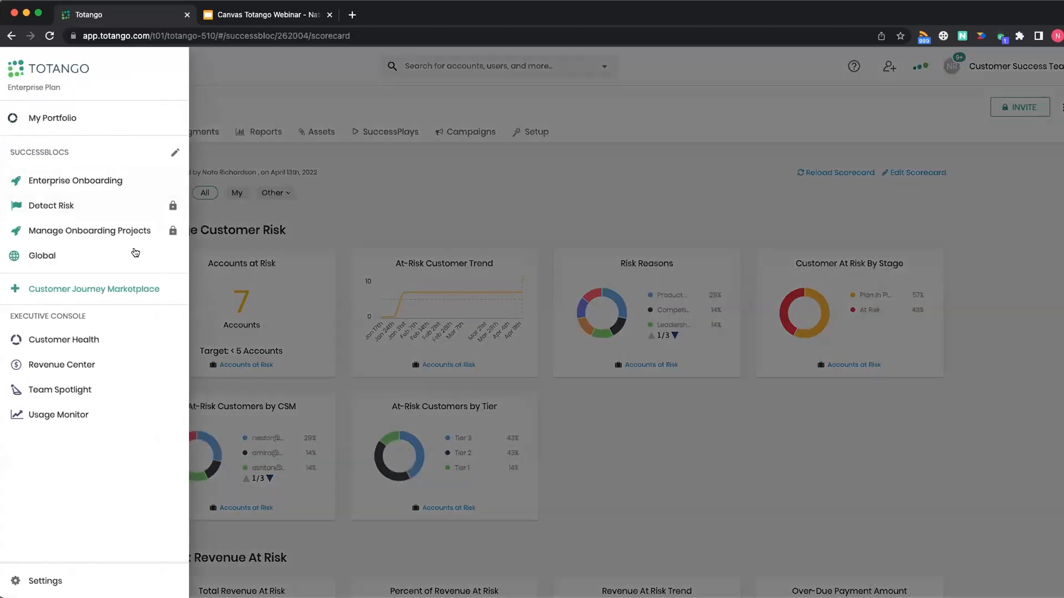
left_click(114, 231)
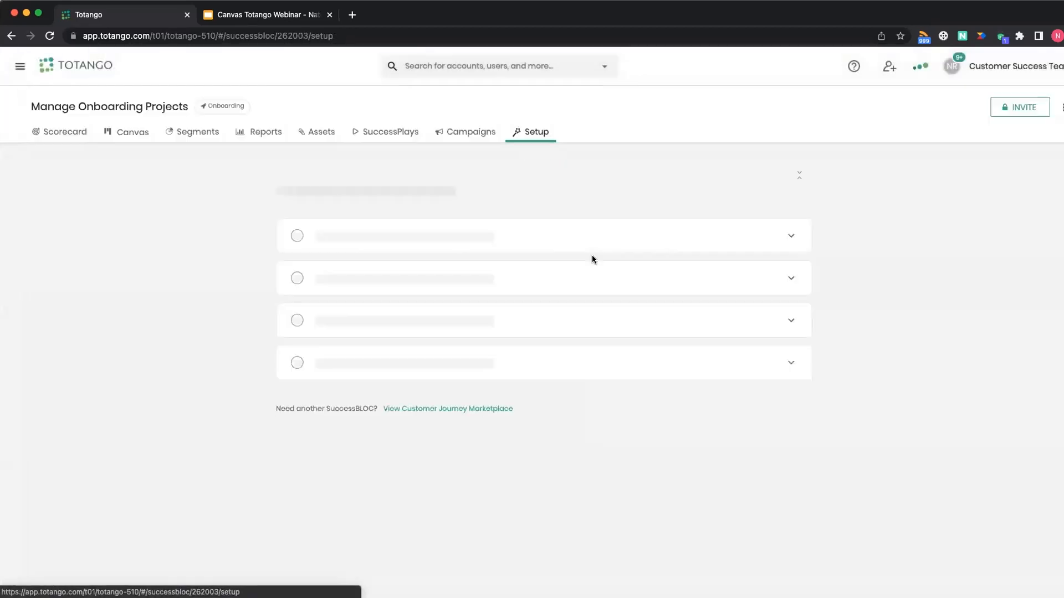
left_click(65, 132)
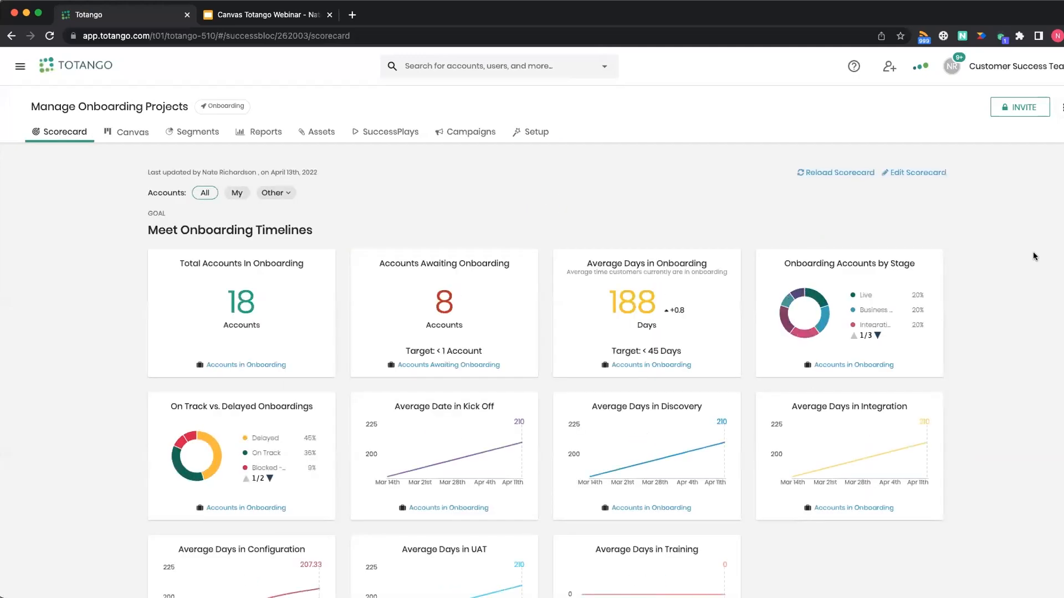
scroll(1033, 256, "down", 5)
scroll(1033, 256, "down", 4)
scroll(1033, 256, "down", 1)
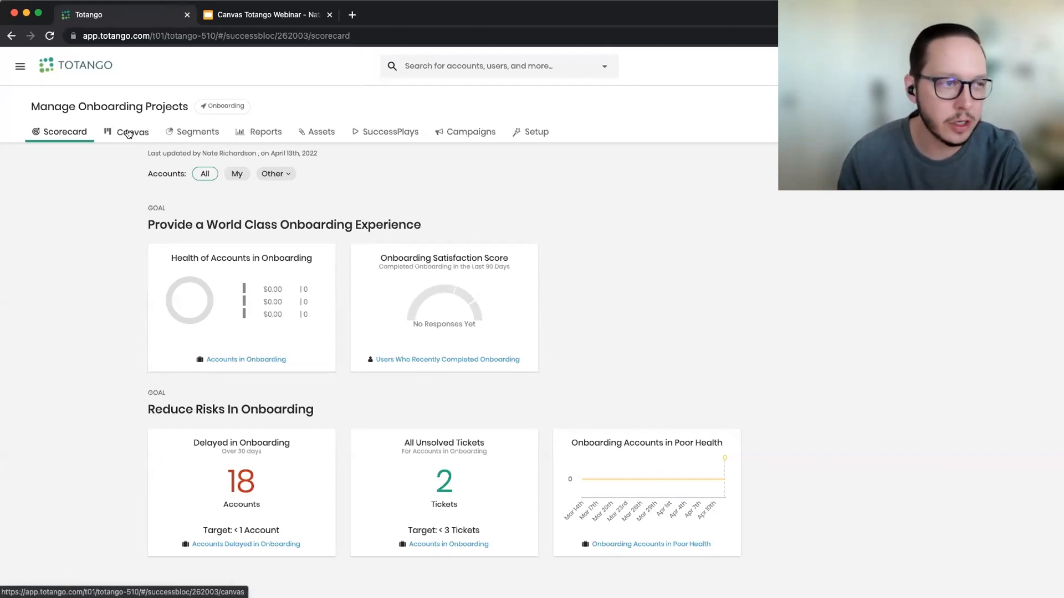
left_click(128, 134)
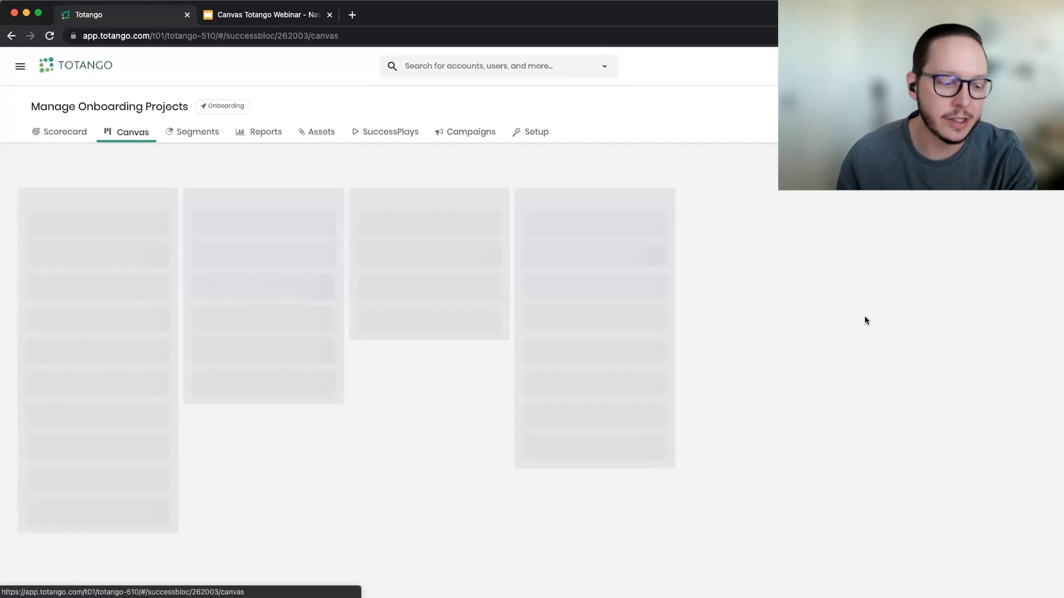